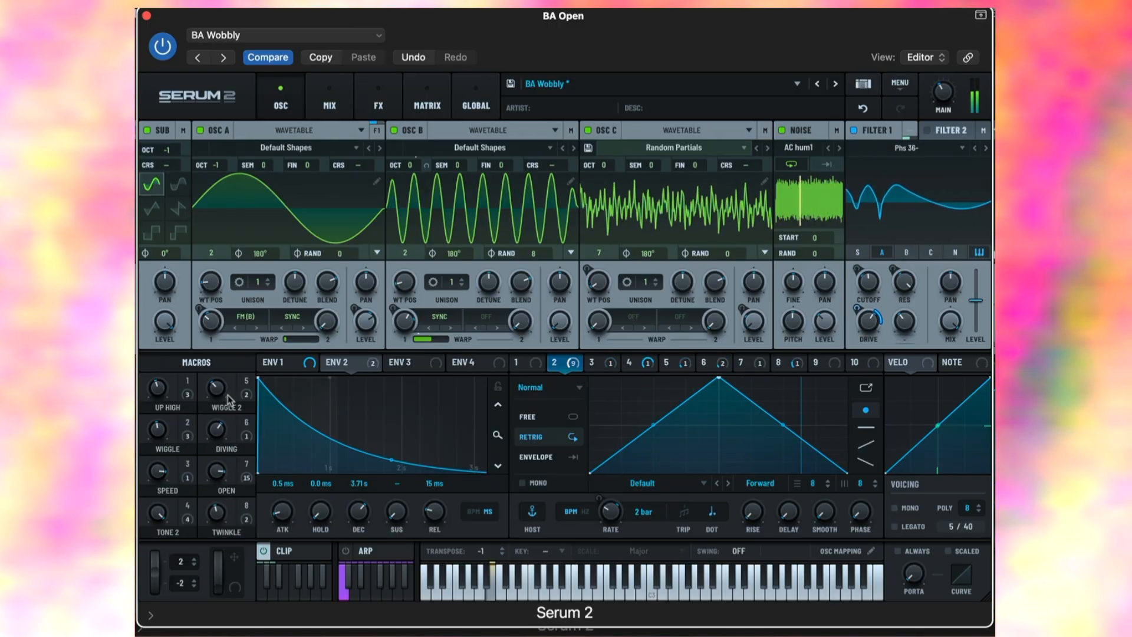
# Step: Audition the BA Wobbly preset's macros and main volume, reloading the preset to its saved state in between
pyautogui.moveTo(165, 427); pyautogui.dragTo(163, 514)
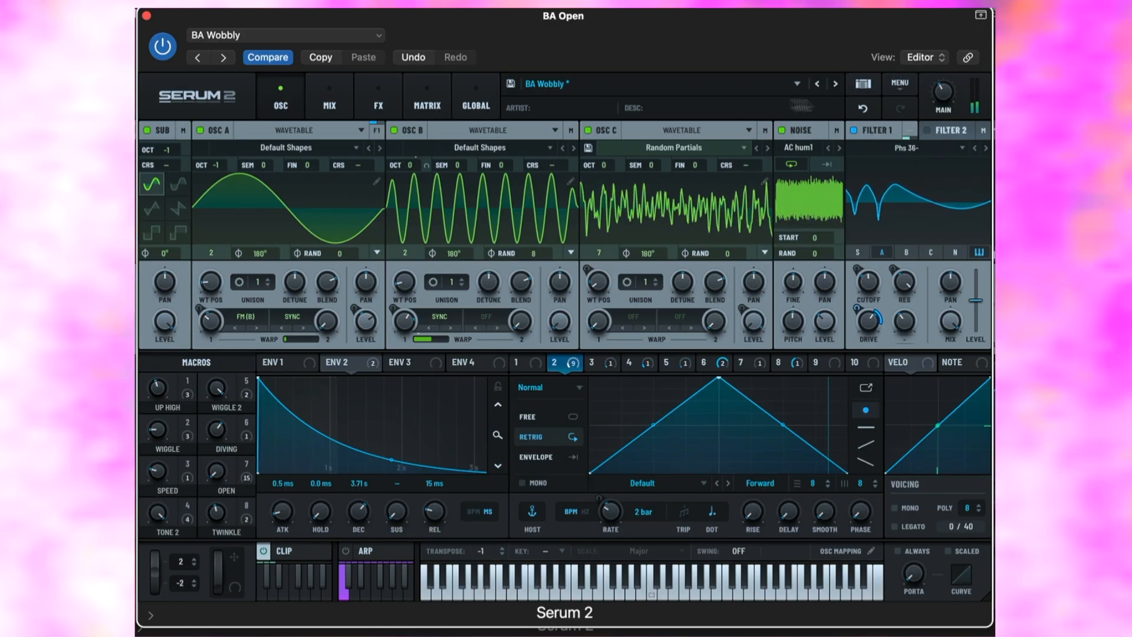
pyautogui.click(817, 83)
pyautogui.click(835, 83)
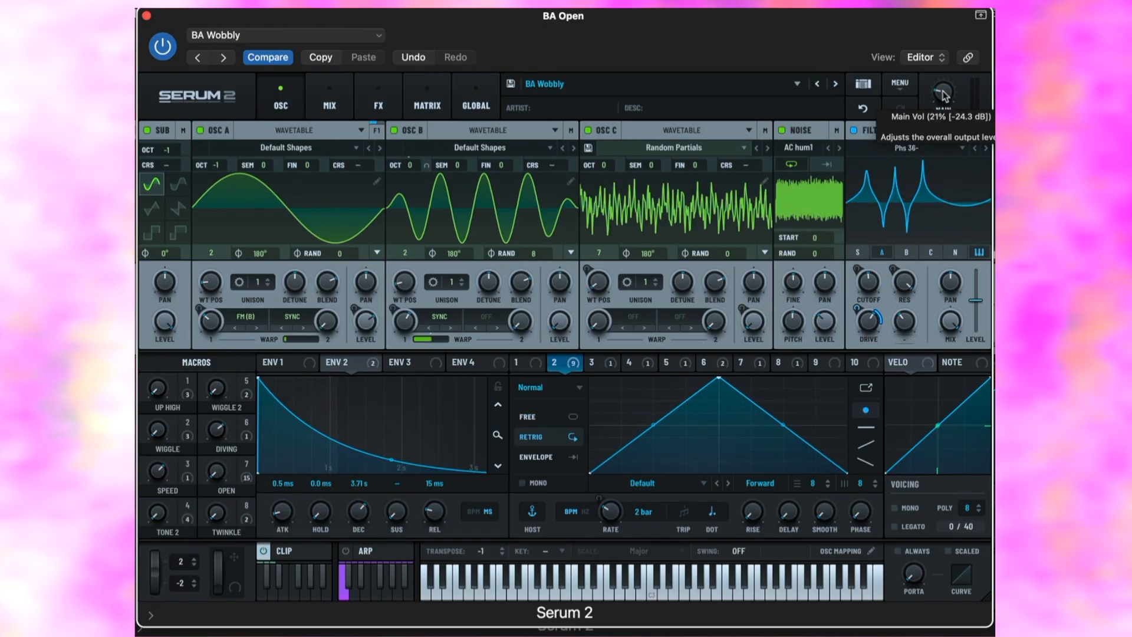
pyautogui.moveTo(943, 94); pyautogui.dragTo(942, 63)
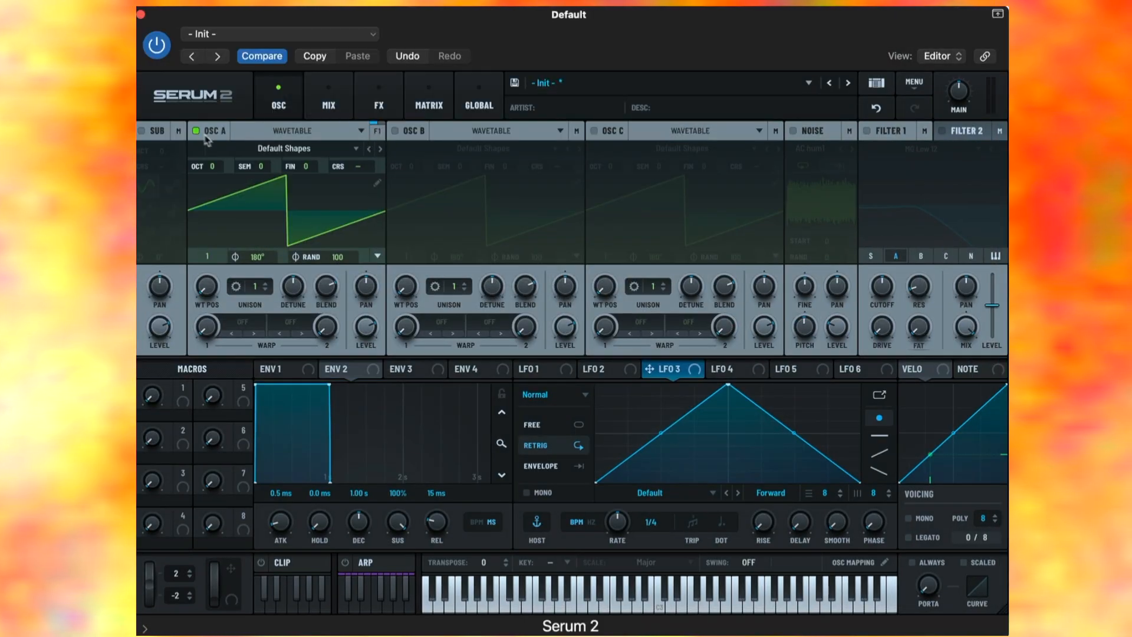
# Step: Enable oscillator B and set the wavetable position of both oscillators A and B to 2
pyautogui.click(395, 131)
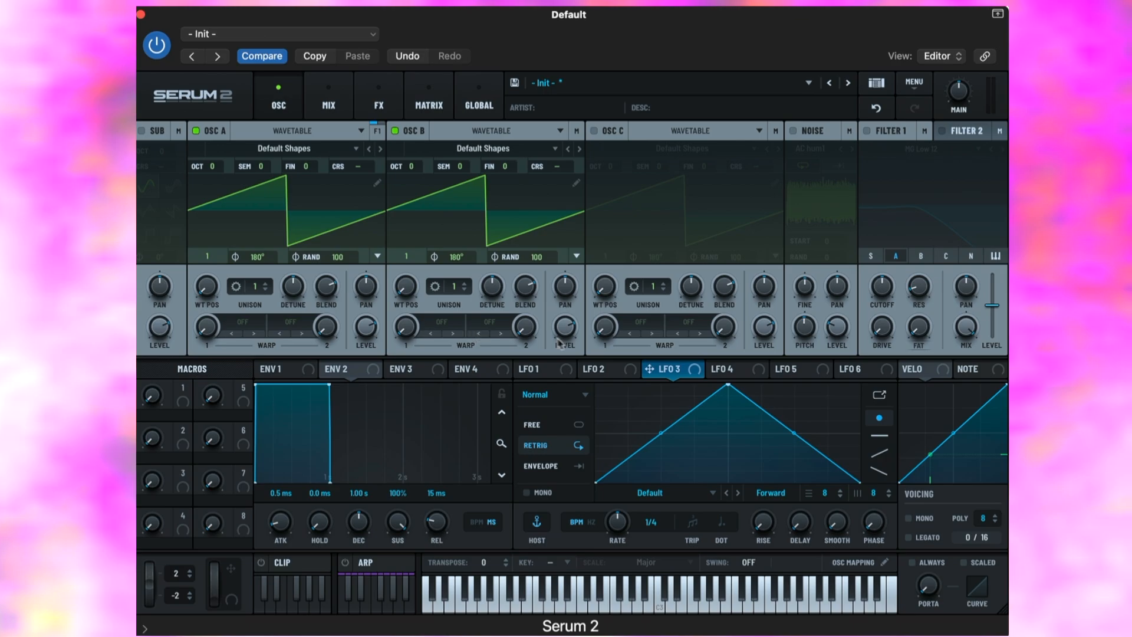
pyautogui.moveTo(568, 344)
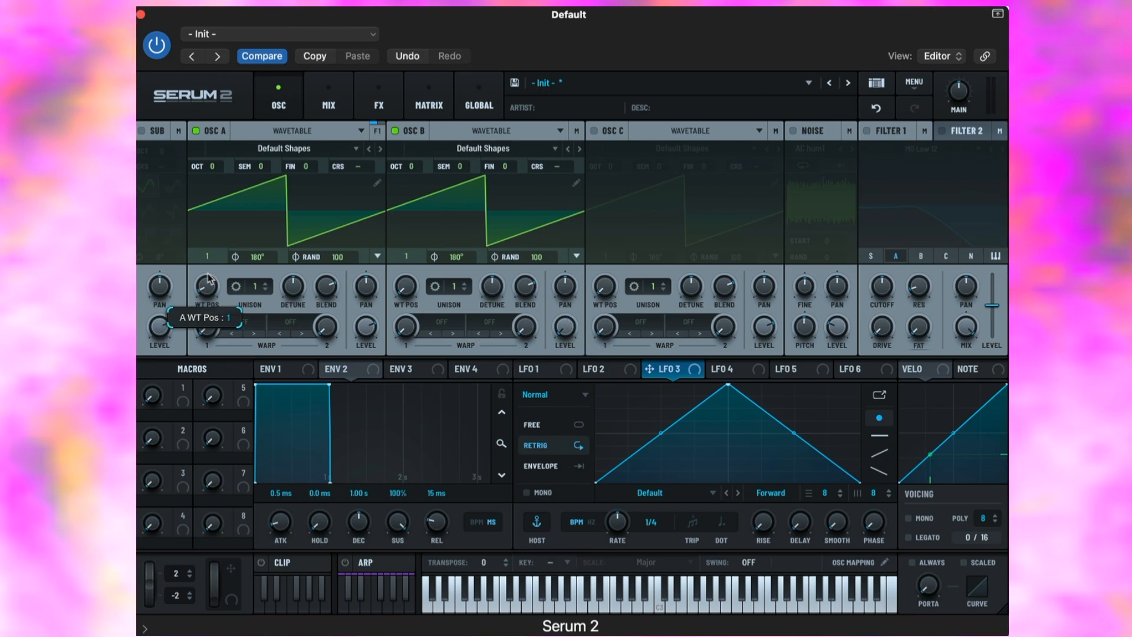
pyautogui.moveTo(207, 291); pyautogui.dragTo(207, 259)
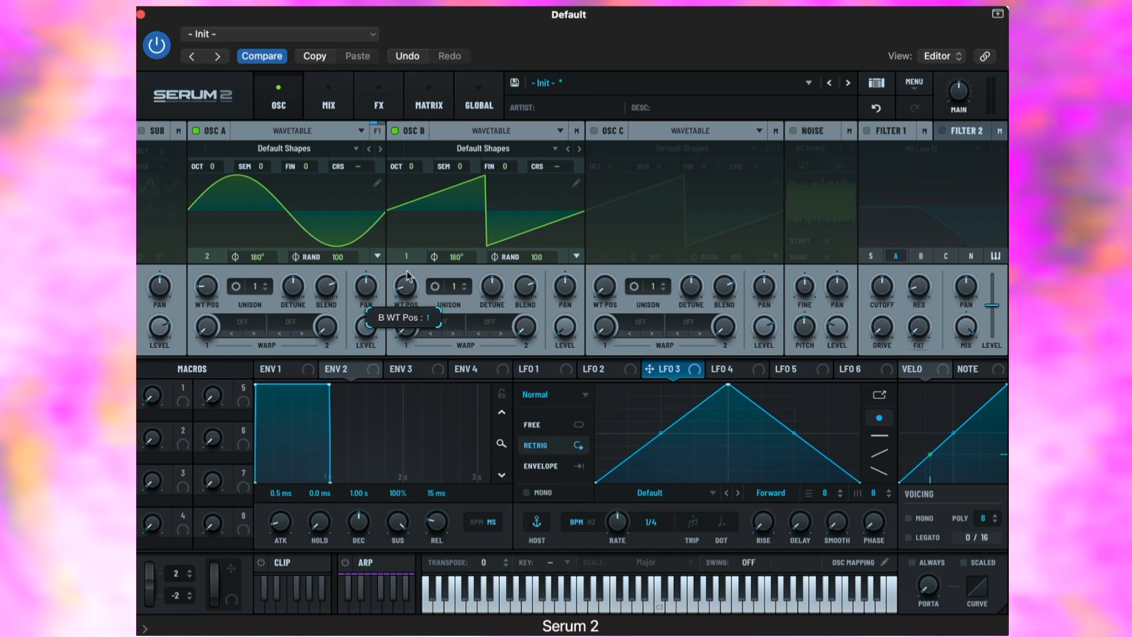
pyautogui.moveTo(405, 287); pyautogui.dragTo(406, 268)
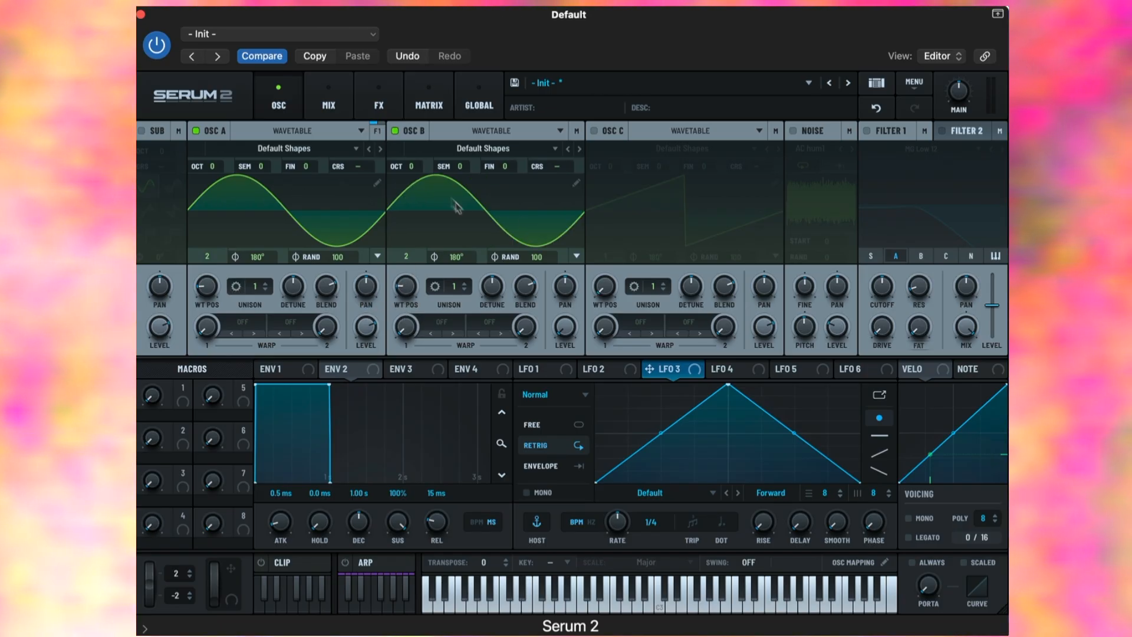
# Step: Set the random phase of oscillators A and B to 0 and oscillator A's octave to -1
pyautogui.moveTo(338, 258); pyautogui.dragTo(339, 318)
pyautogui.moveTo(536, 257); pyautogui.dragTo(535, 319)
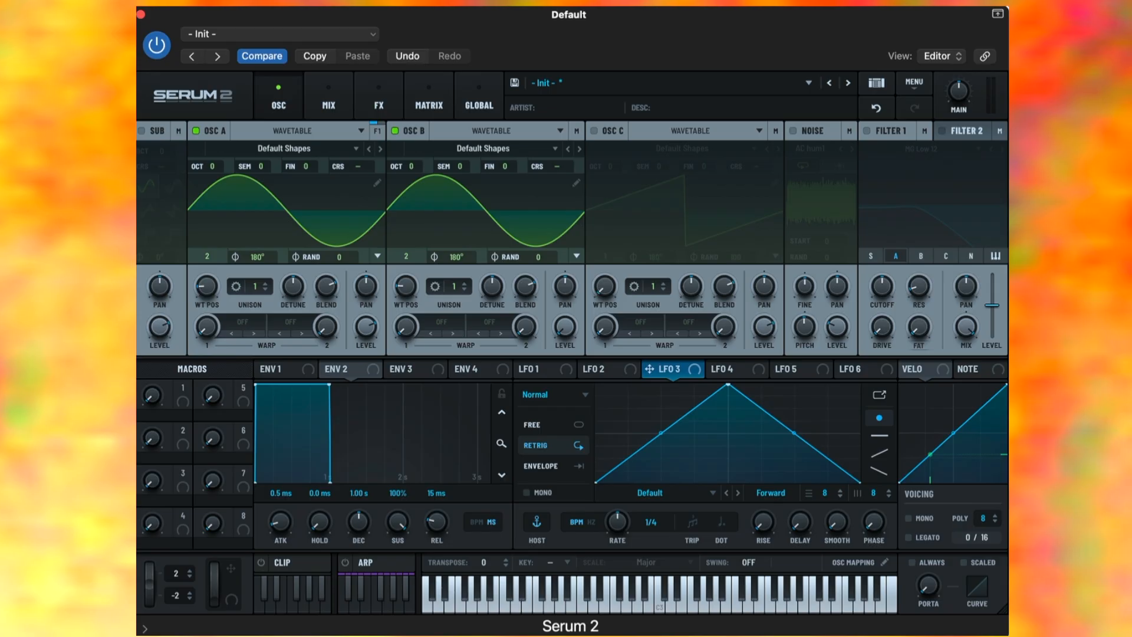
pyautogui.moveTo(212, 166); pyautogui.dragTo(215, 175)
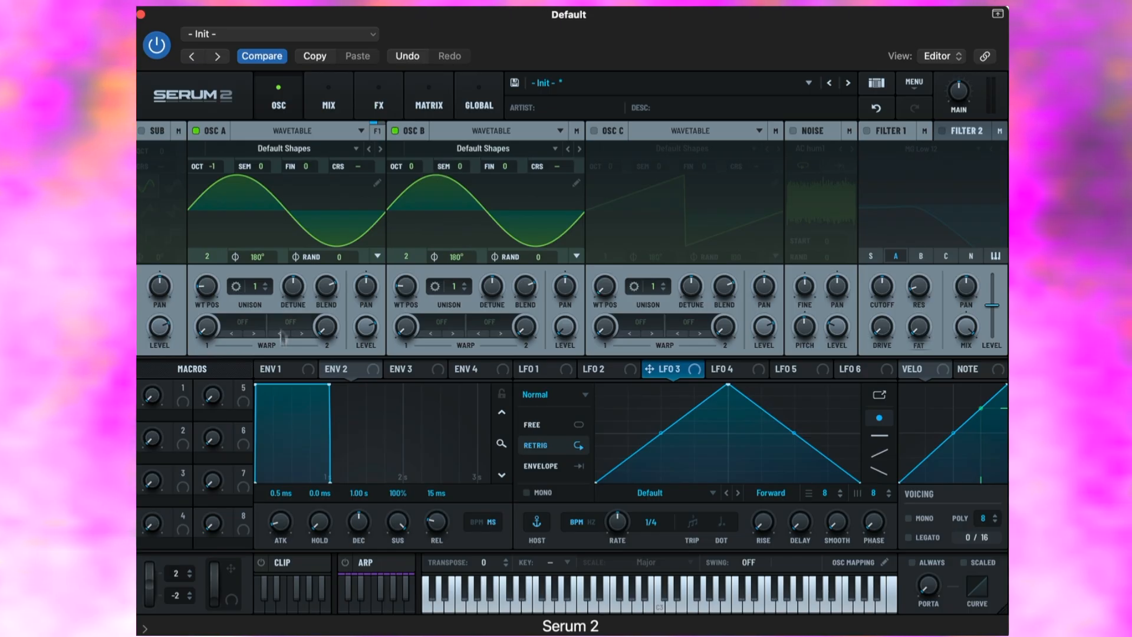
# Step: Set oscillator B's first warp to Sync with an amount of 4 and widen its sync window to about half
pyautogui.click(443, 326)
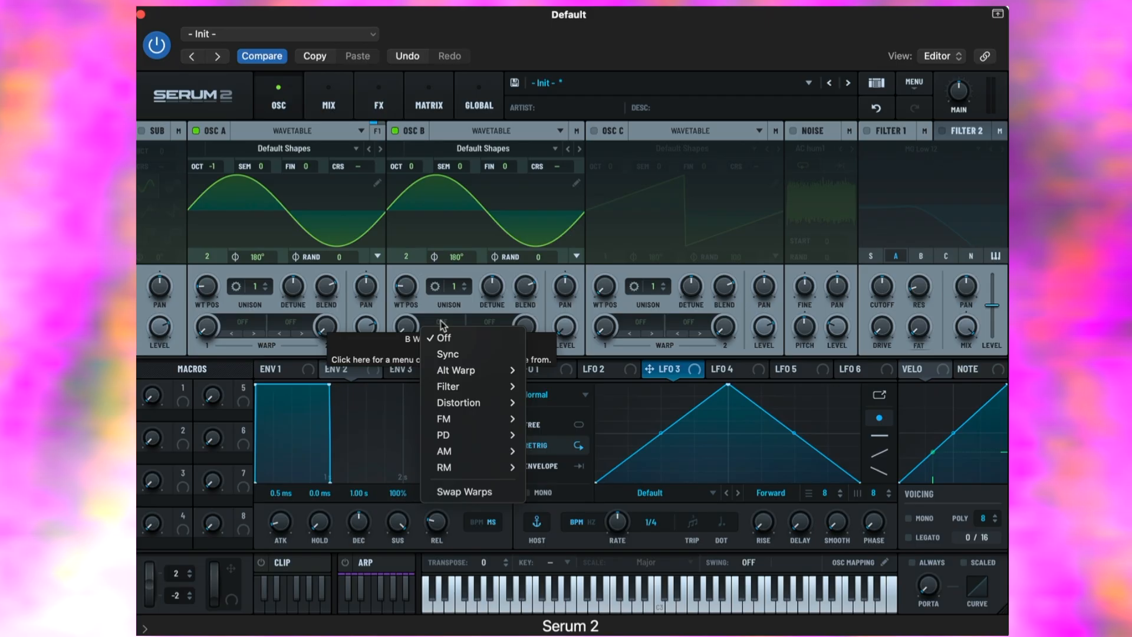
pyautogui.click(456, 351)
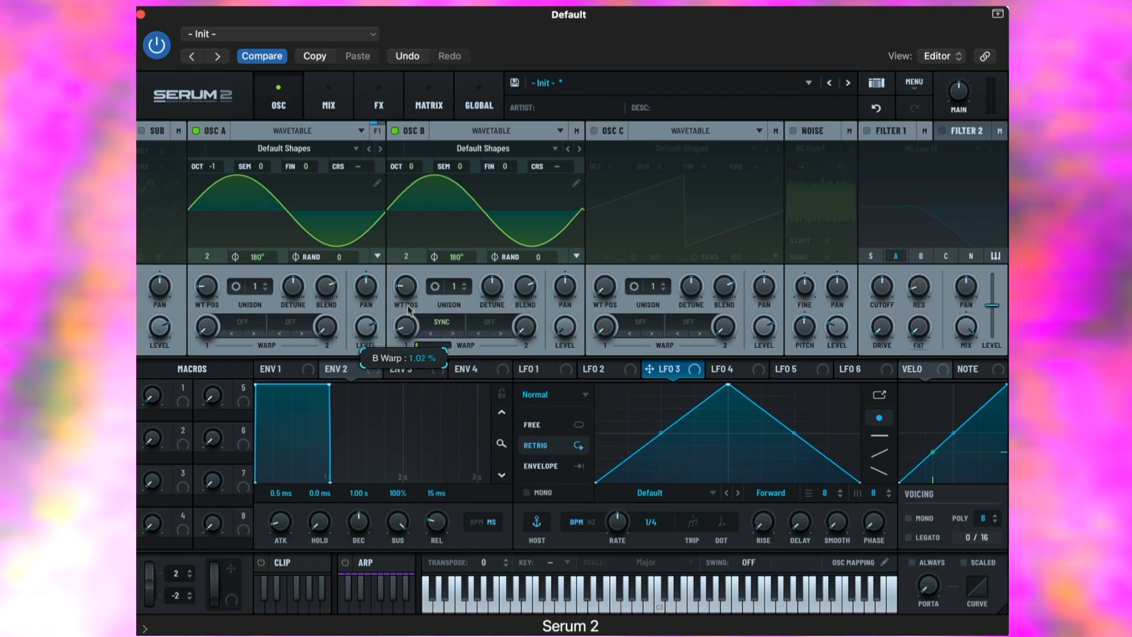
pyautogui.moveTo(406, 328); pyautogui.dragTo(401, 219)
pyautogui.doubleClick(406, 326)
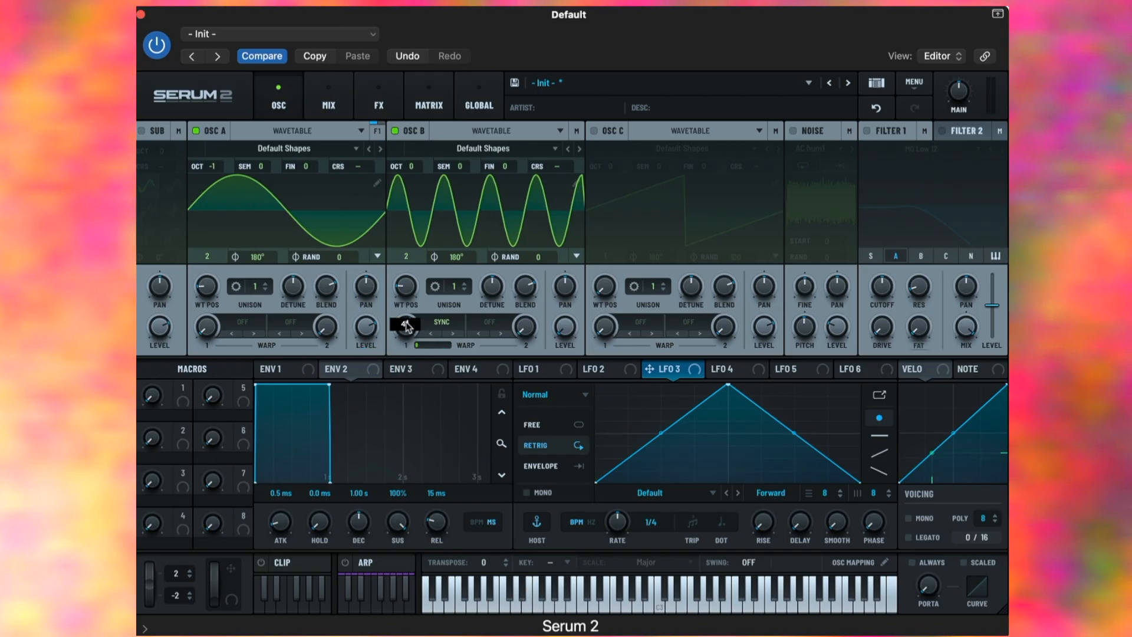
pyautogui.write('4')
pyautogui.press('Return')
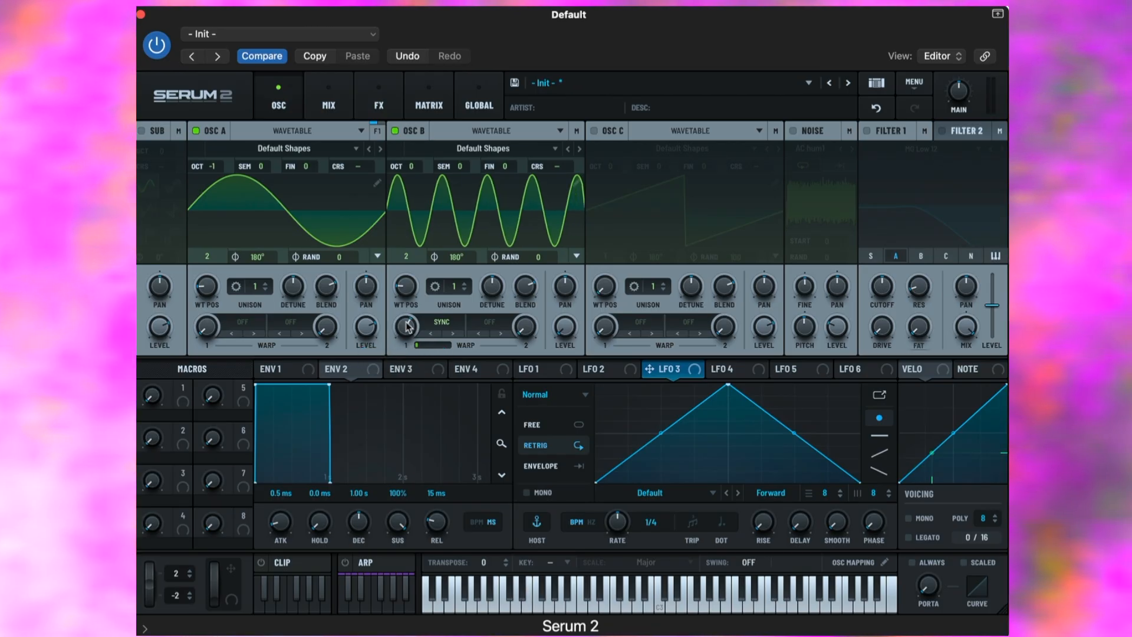
pyautogui.moveTo(425, 345); pyautogui.dragTo(523, 340)
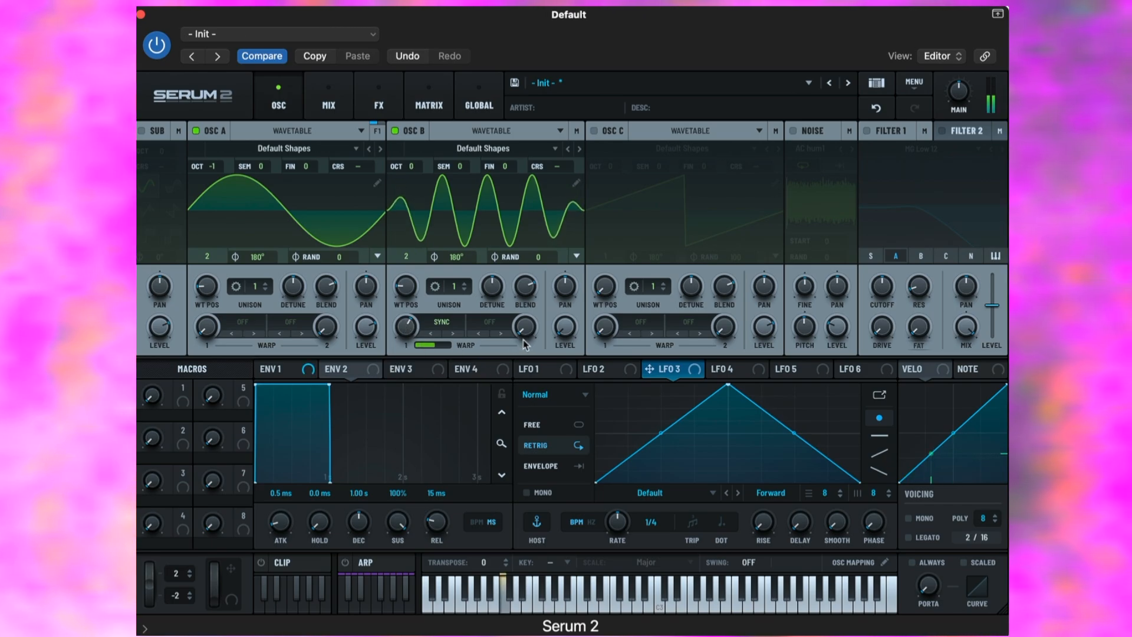
# Step: Set oscillator A's first warp to FM (B) and raise its amount slightly, reverting a trial change to oscillator B's sync
pyautogui.click(242, 322)
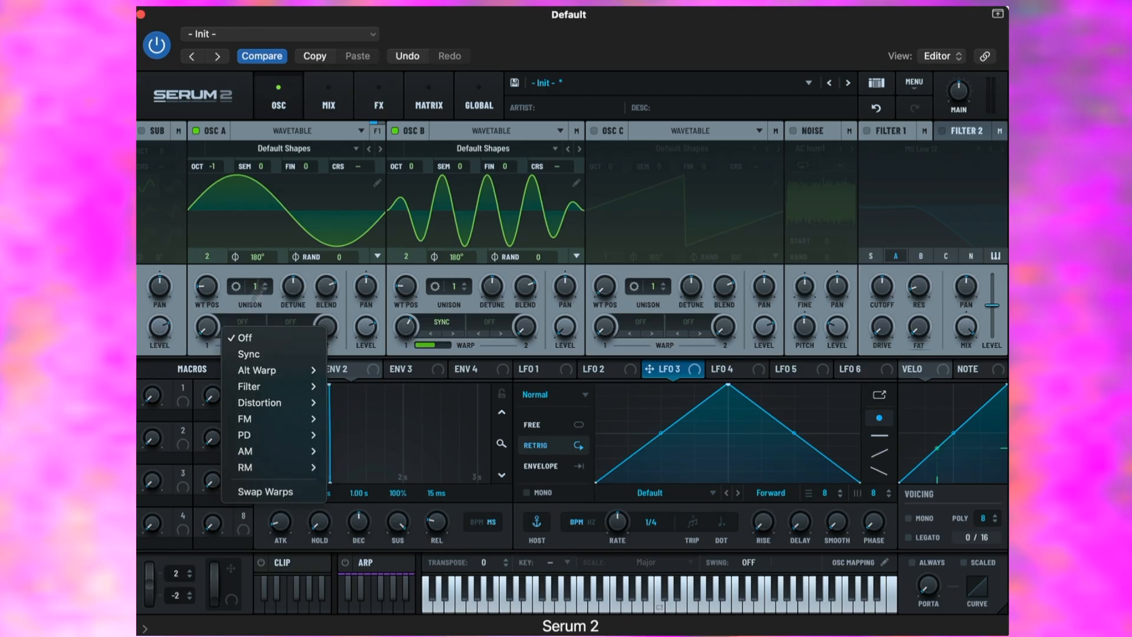
pyautogui.moveTo(256, 439)
pyautogui.moveTo(259, 419)
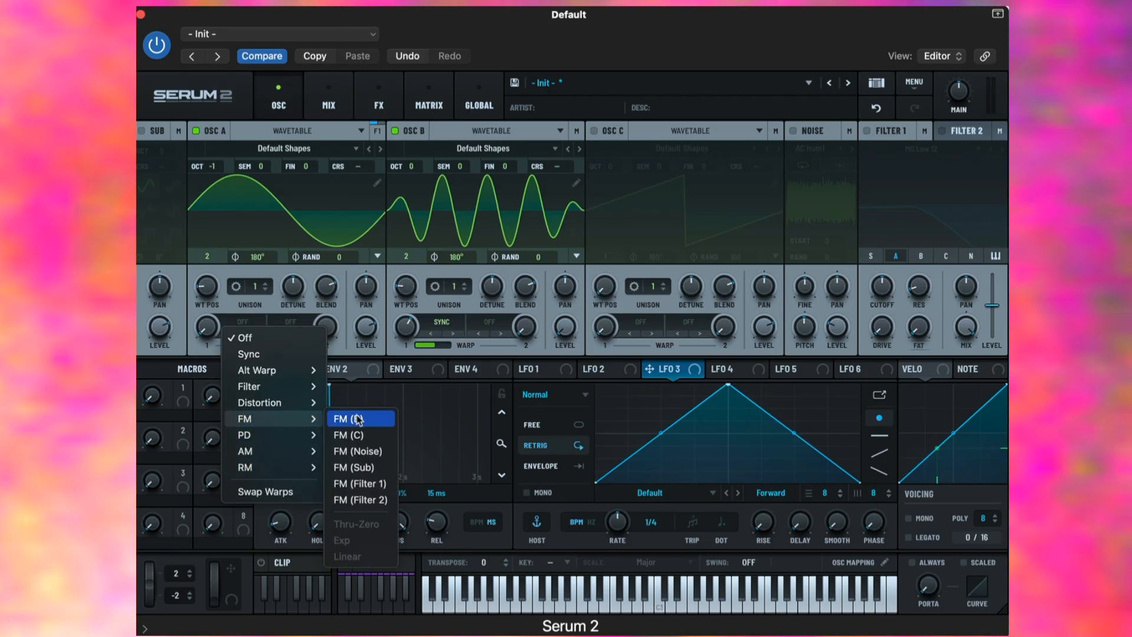
pyautogui.click(358, 420)
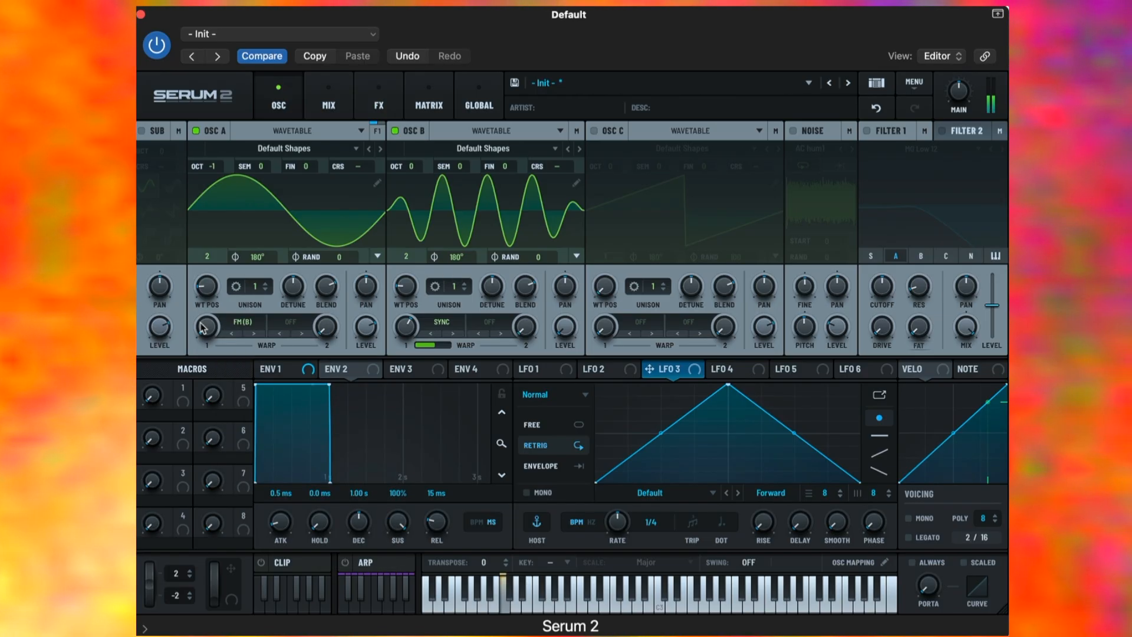
pyautogui.moveTo(202, 327); pyautogui.dragTo(201, 265)
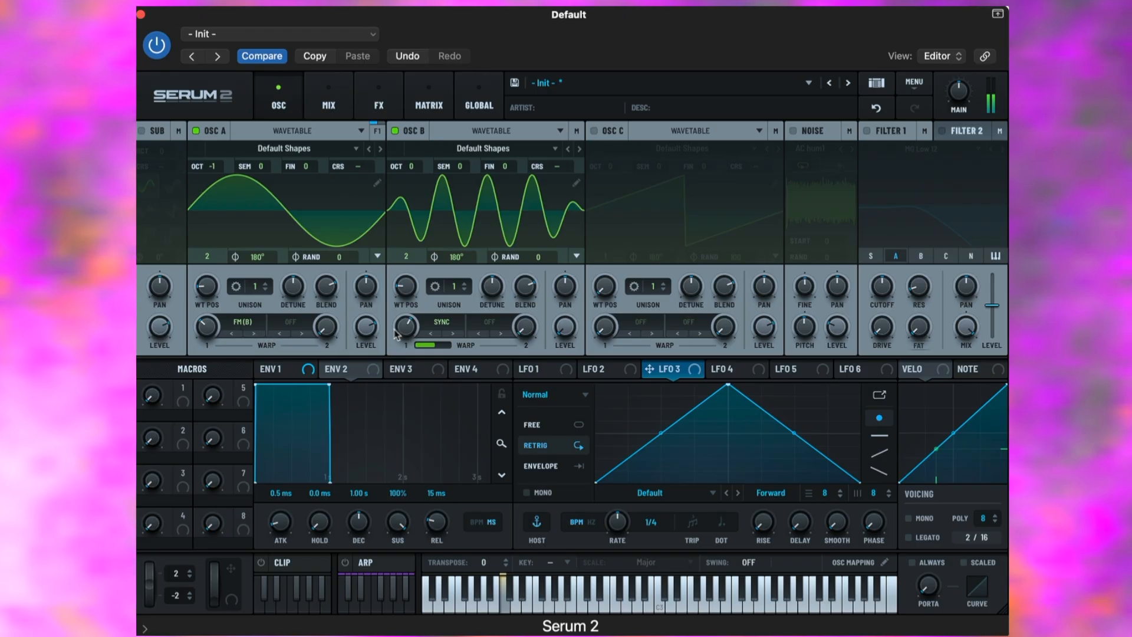
pyautogui.moveTo(406, 328)
pyautogui.mouseDown()
pyautogui.moveTo(406, 438)
pyautogui.moveTo(411, 332)
pyautogui.mouseUp()
pyautogui.click(876, 108)
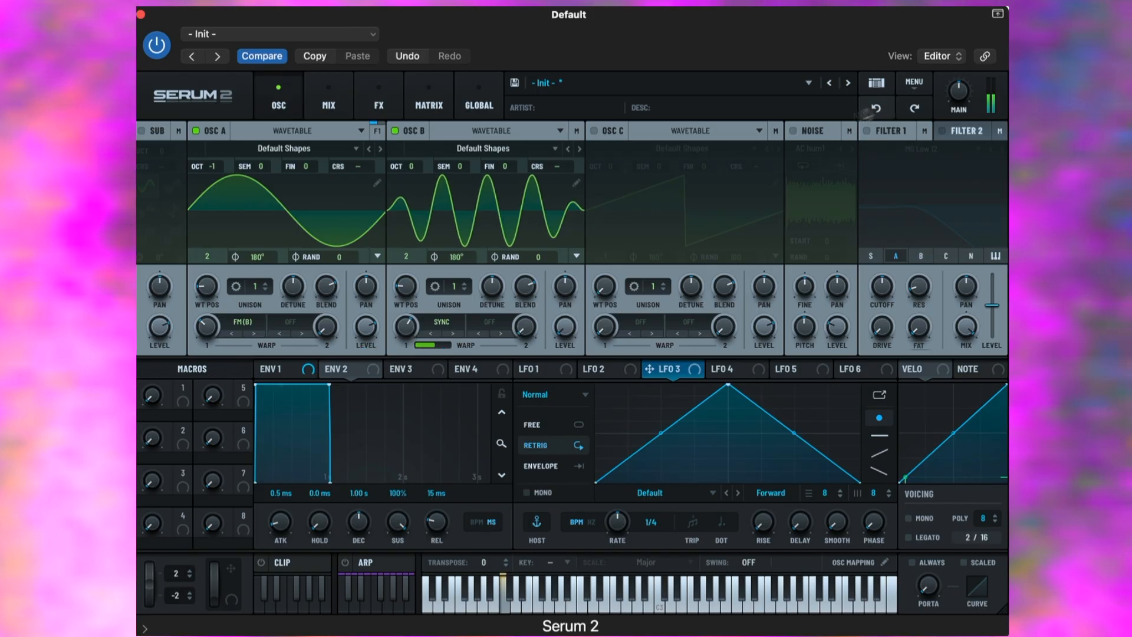
# Step: Set oscillator A's second warp mode to Sync, keeping FM (B) as the first warp
pyautogui.click(289, 323)
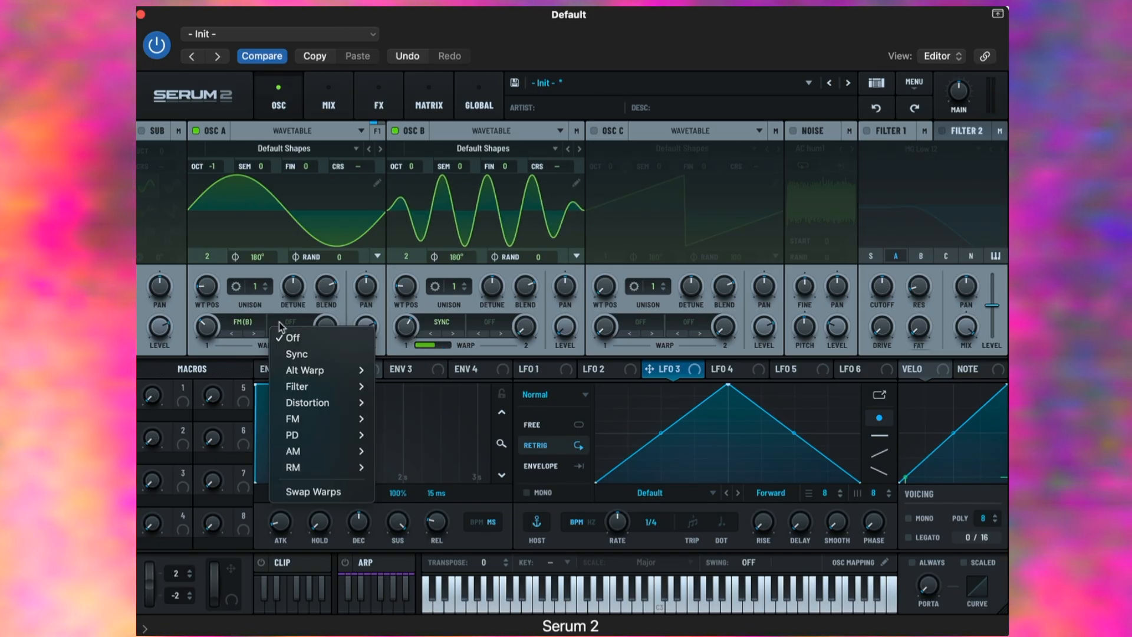
pyautogui.click(295, 354)
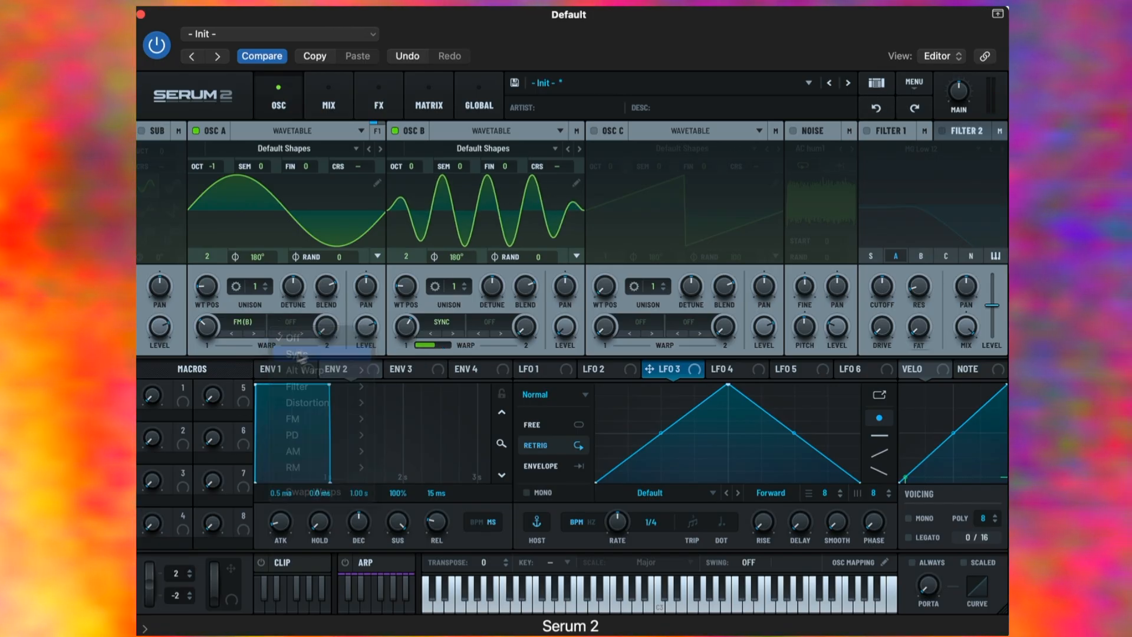
pyautogui.click(297, 322)
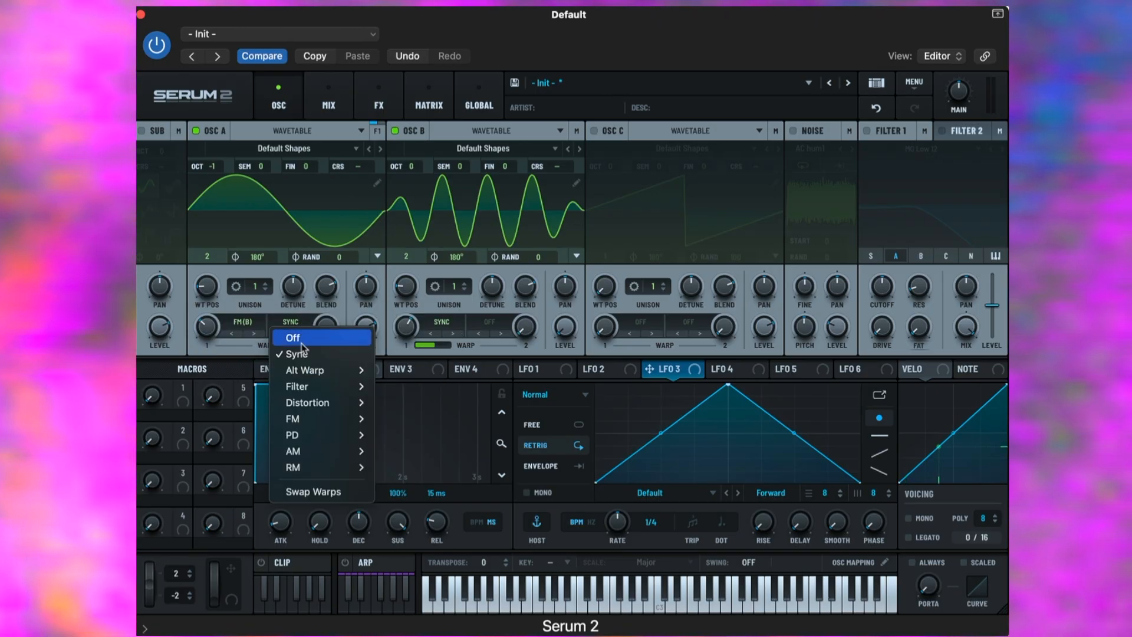
pyautogui.click(529, 201)
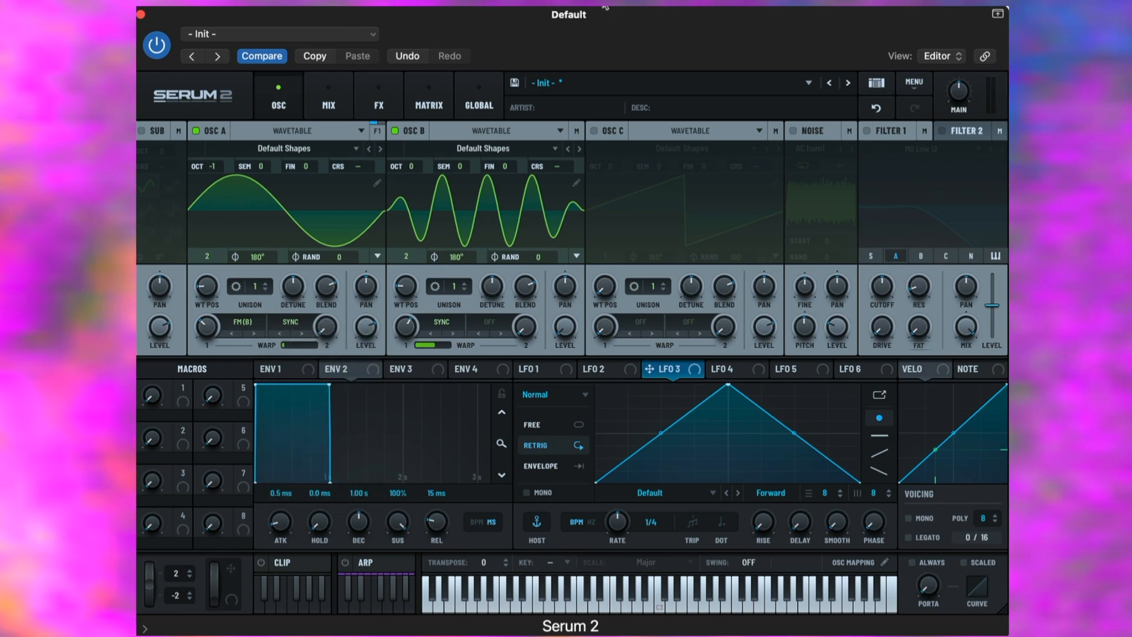
# Step: Enable the sub oscillator and Filter 1
pyautogui.click(141, 130)
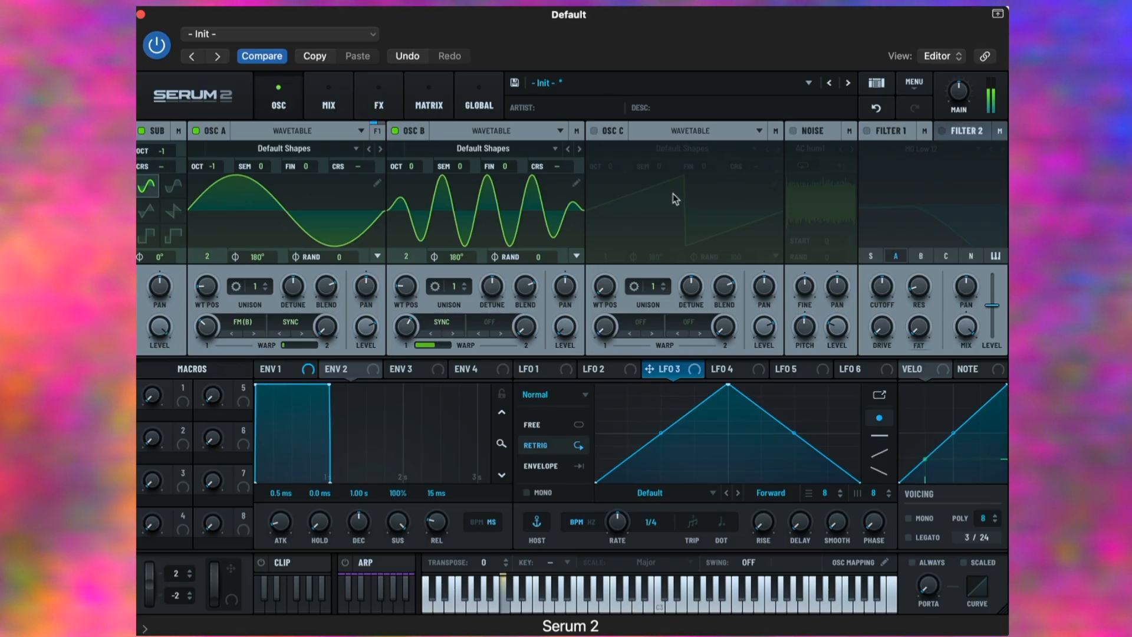
pyautogui.click(866, 130)
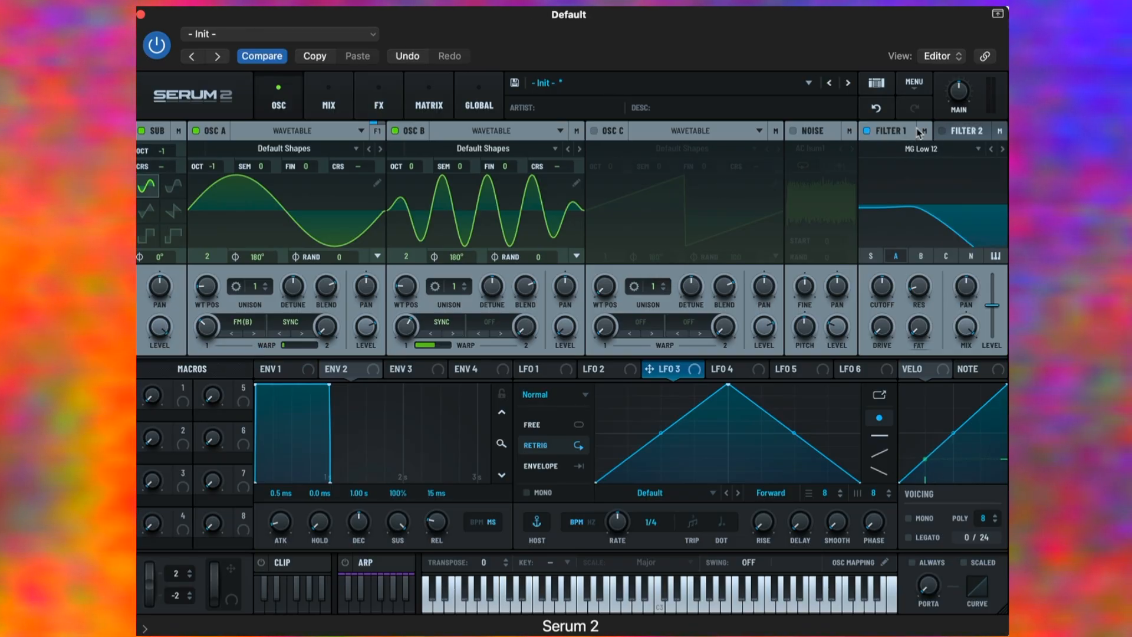
# Step: Route Filter 1 to bus 1 at 100% and set its main output to None, comparing it with the Main routing
pyautogui.click(909, 149)
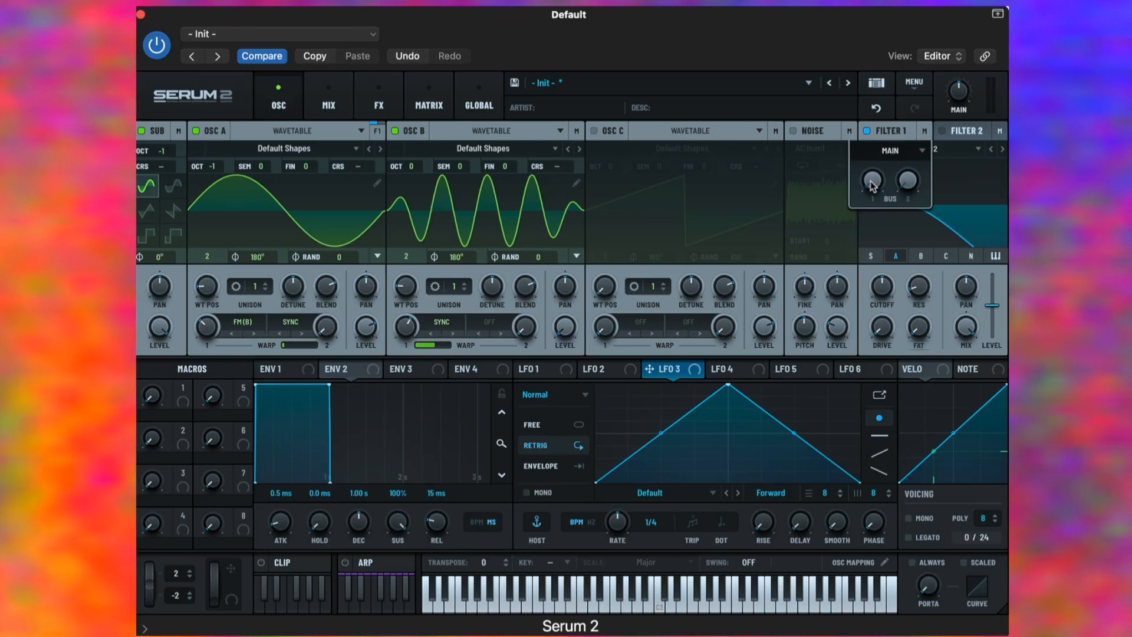
pyautogui.moveTo(872, 183); pyautogui.dragTo(876, 9)
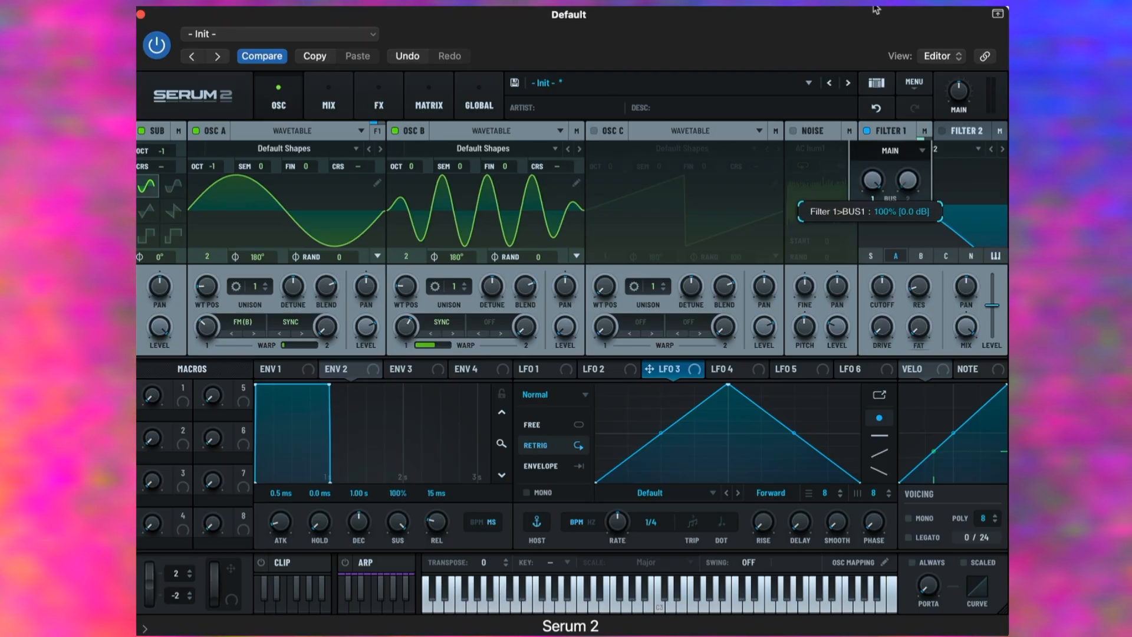
pyautogui.click(906, 151)
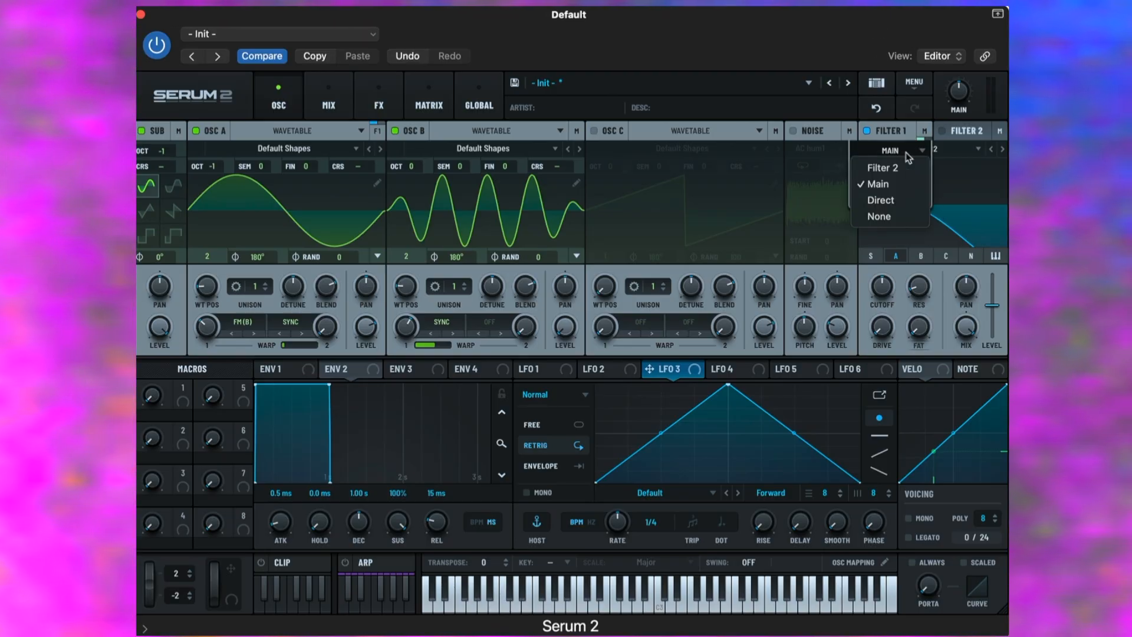
pyautogui.click(897, 217)
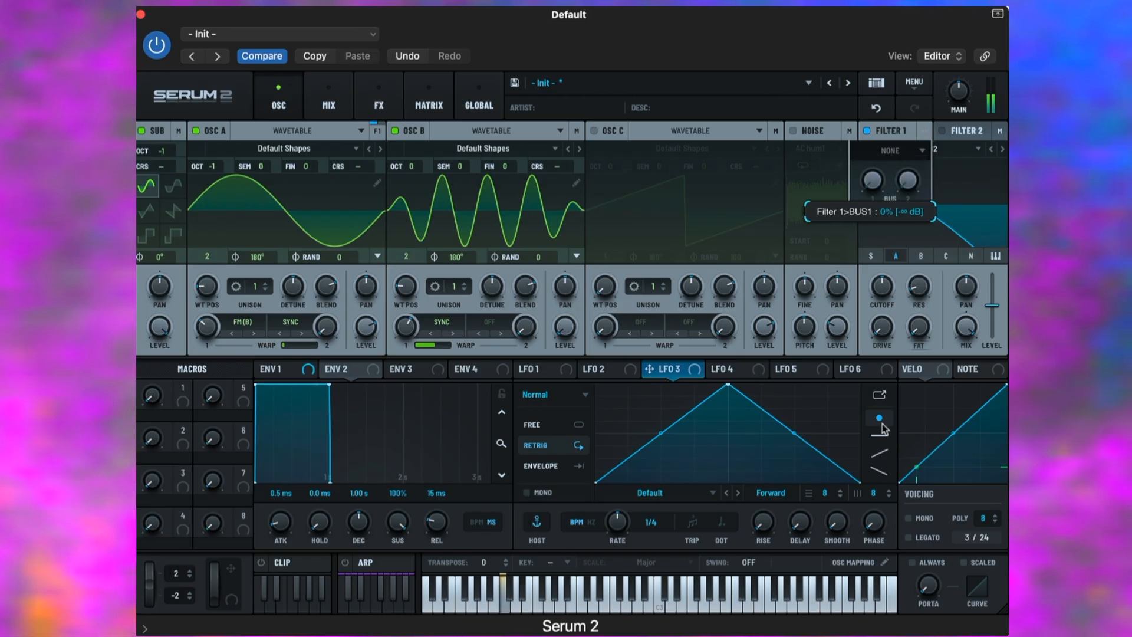
pyautogui.click(888, 153)
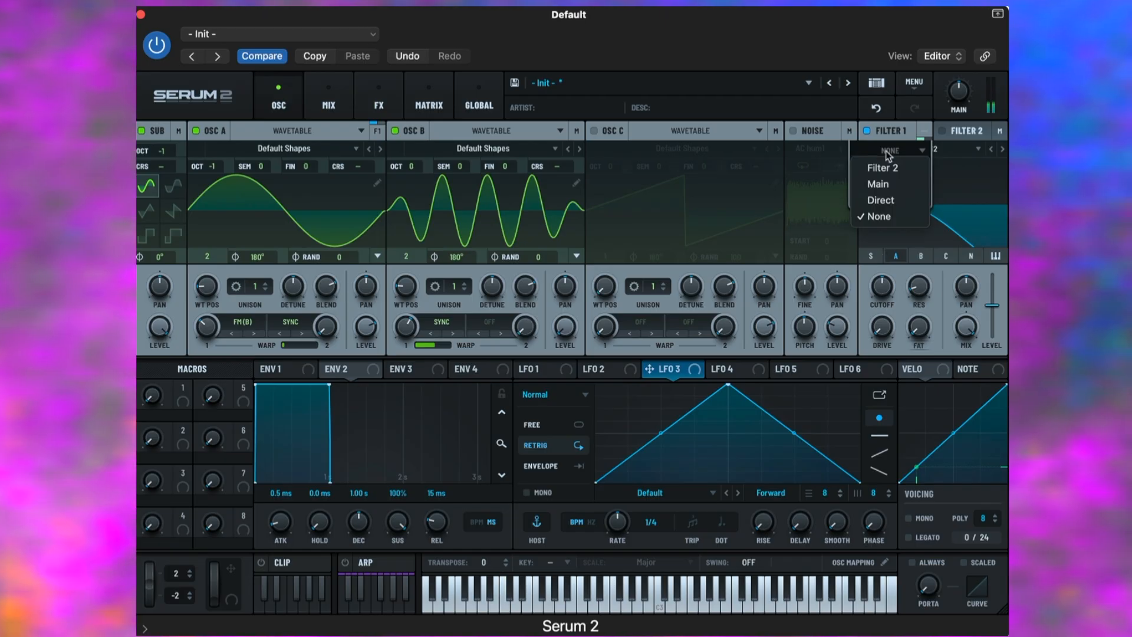
pyautogui.click(878, 184)
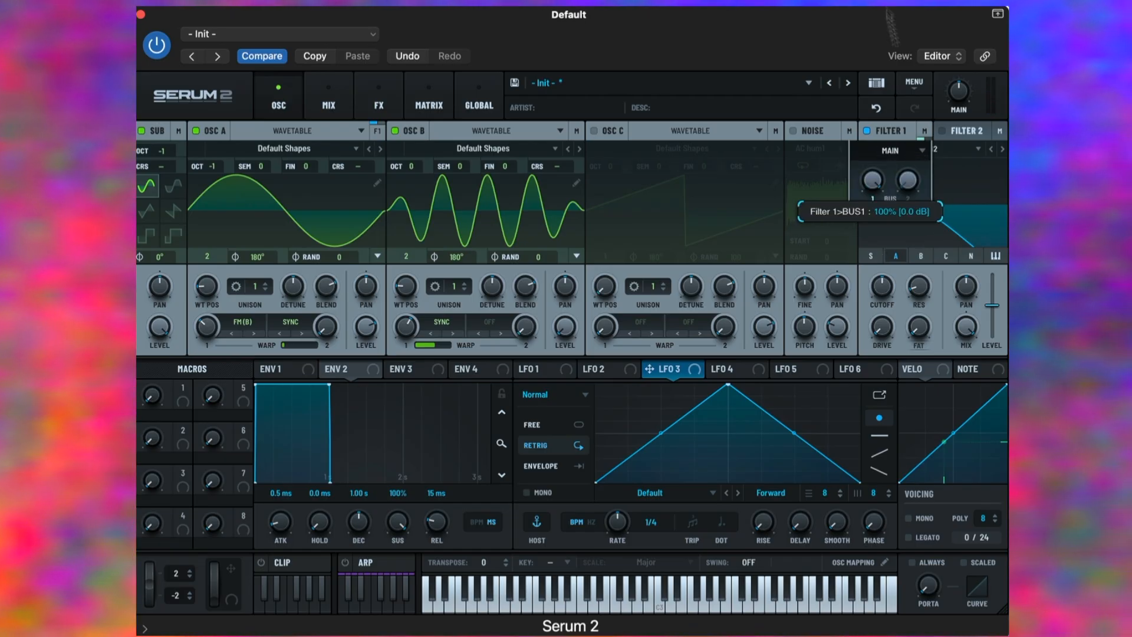
pyautogui.click(890, 151)
pyautogui.click(887, 212)
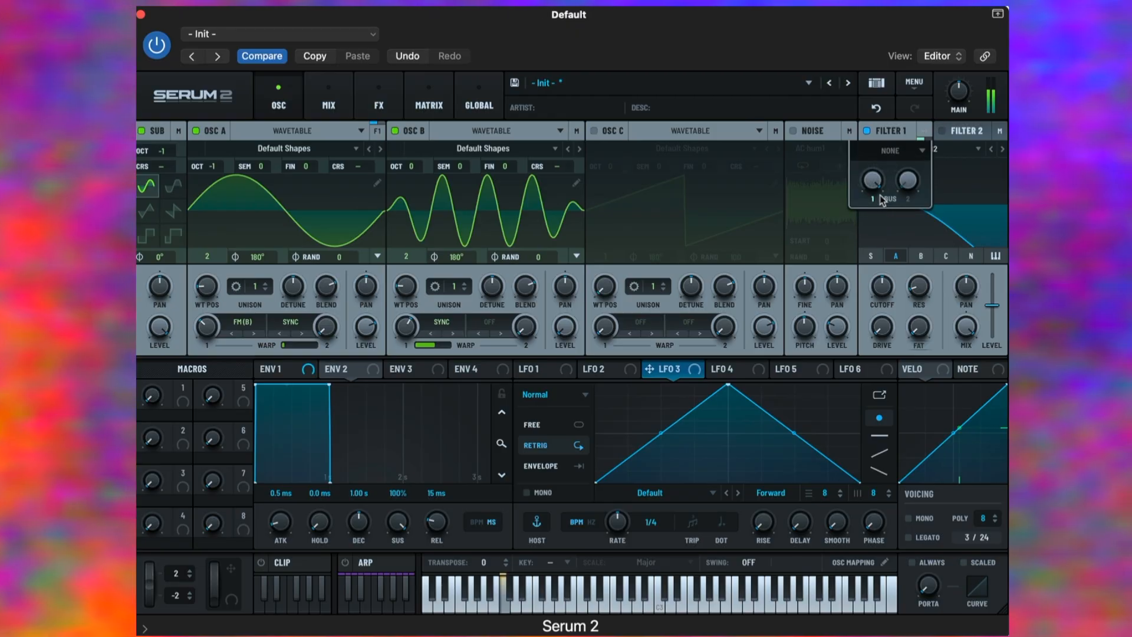
pyautogui.click(879, 226)
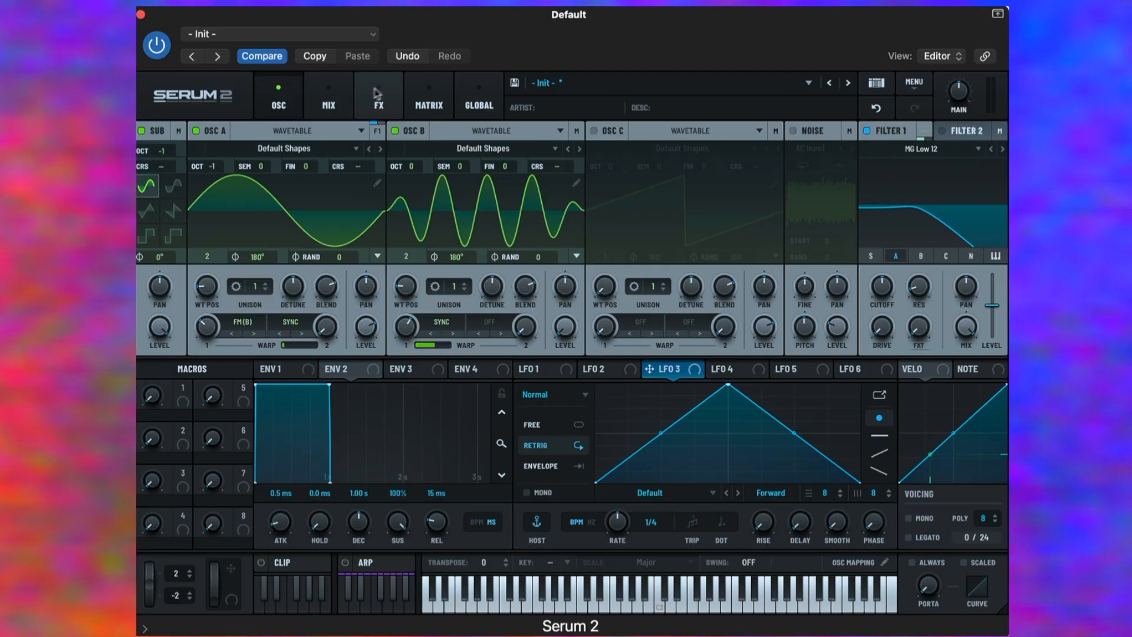
# Step: Change Filter 1's type to the Phs 36- phaser from the Flanges category
pyautogui.click(921, 148)
pyautogui.moveTo(909, 199)
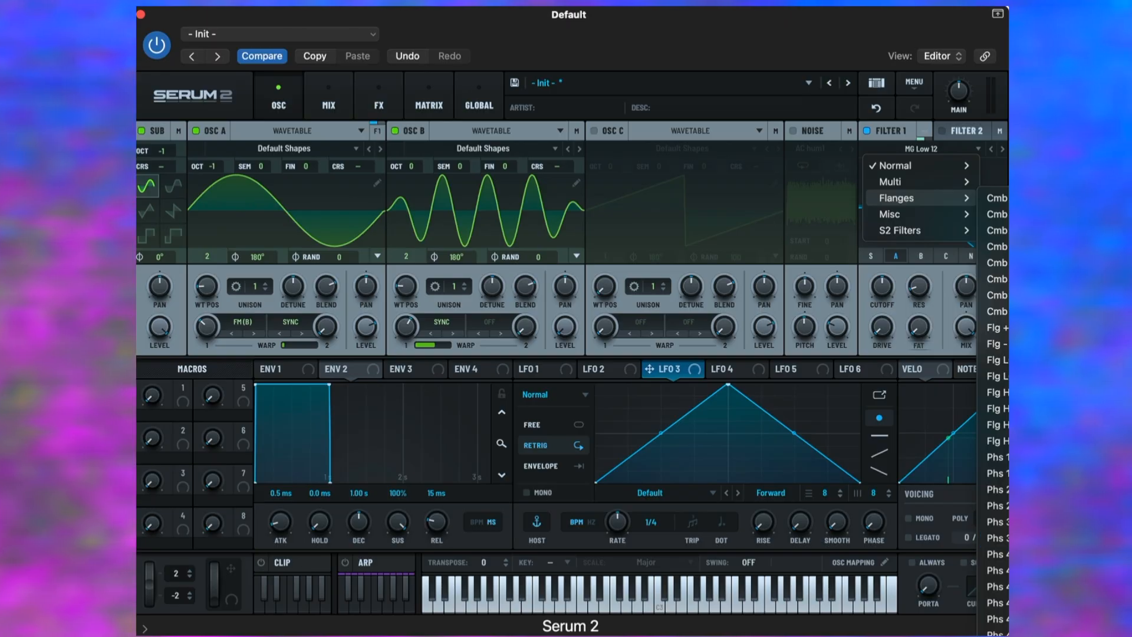
pyautogui.click(996, 537)
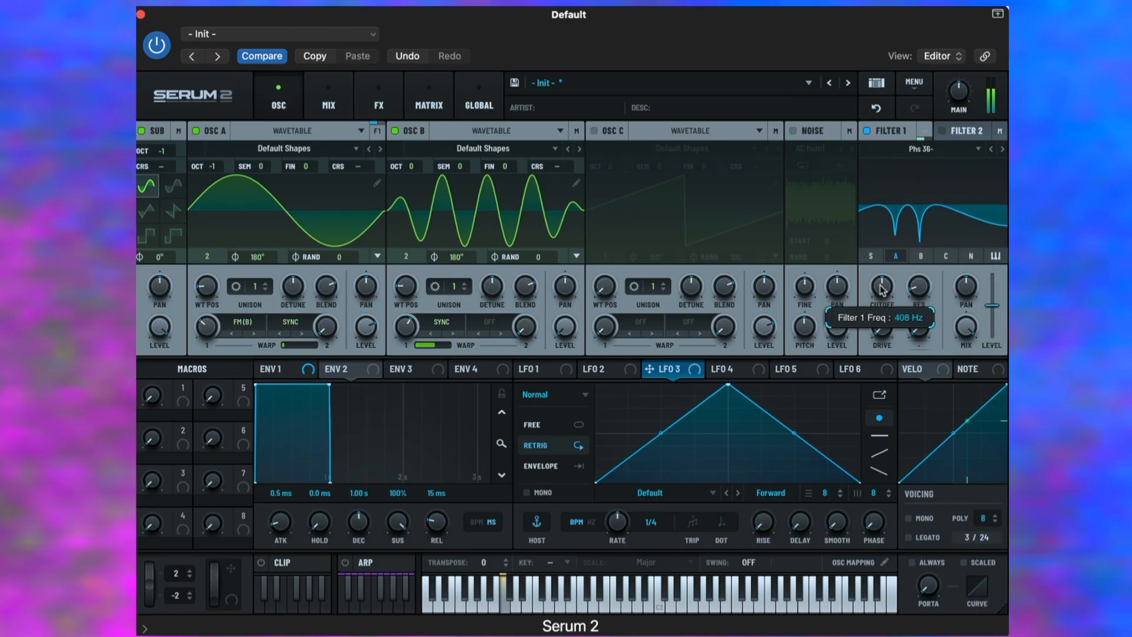
# Step: Fine-tune Filter 1's cutoff and turn on its key tracking
pyautogui.scroll(-1, 882, 290)
pyautogui.scroll(-1, 882, 290)
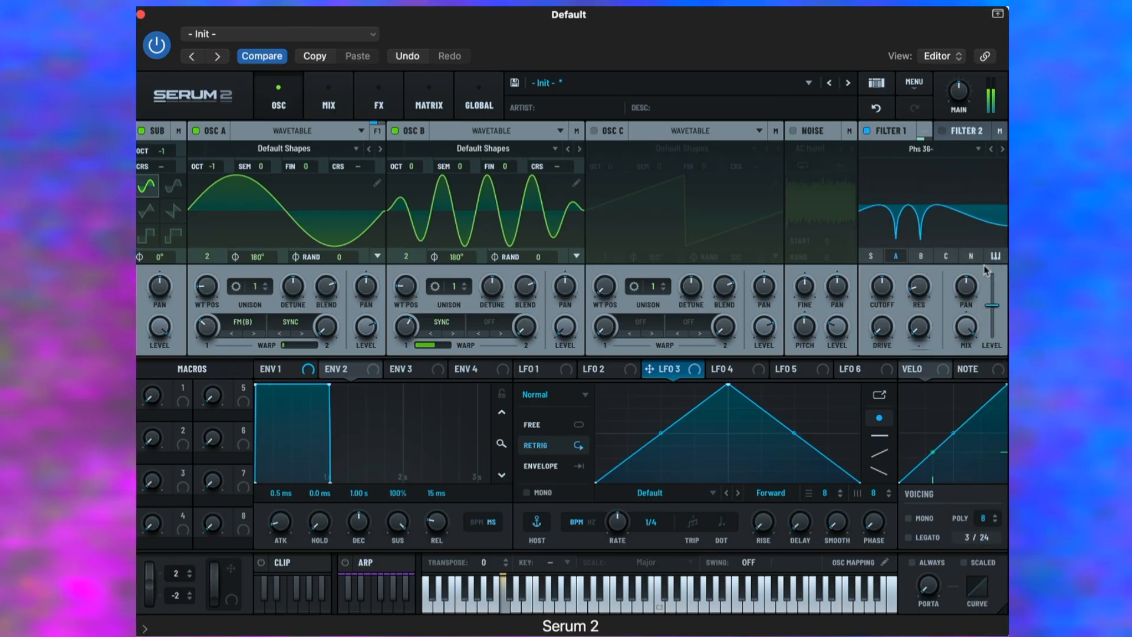
pyautogui.scroll(-1, 894, 296)
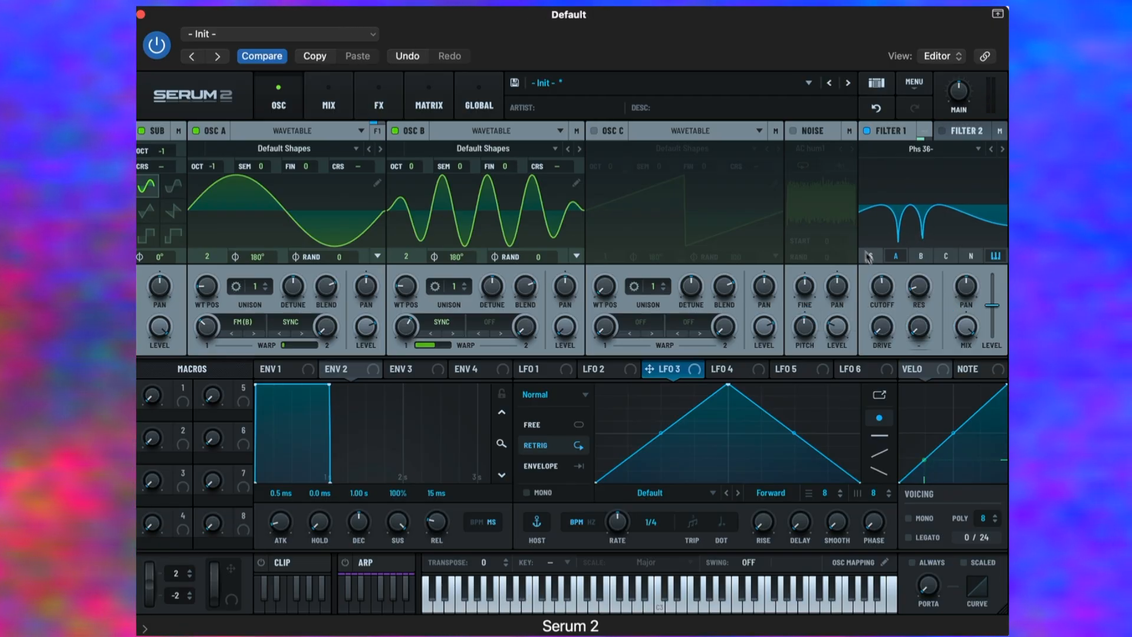
# Step: Set Filter 1's drive to 62% and raise its resonance strongly, lowering the main volume to compensate
pyautogui.moveTo(882, 323); pyautogui.dragTo(891, 224)
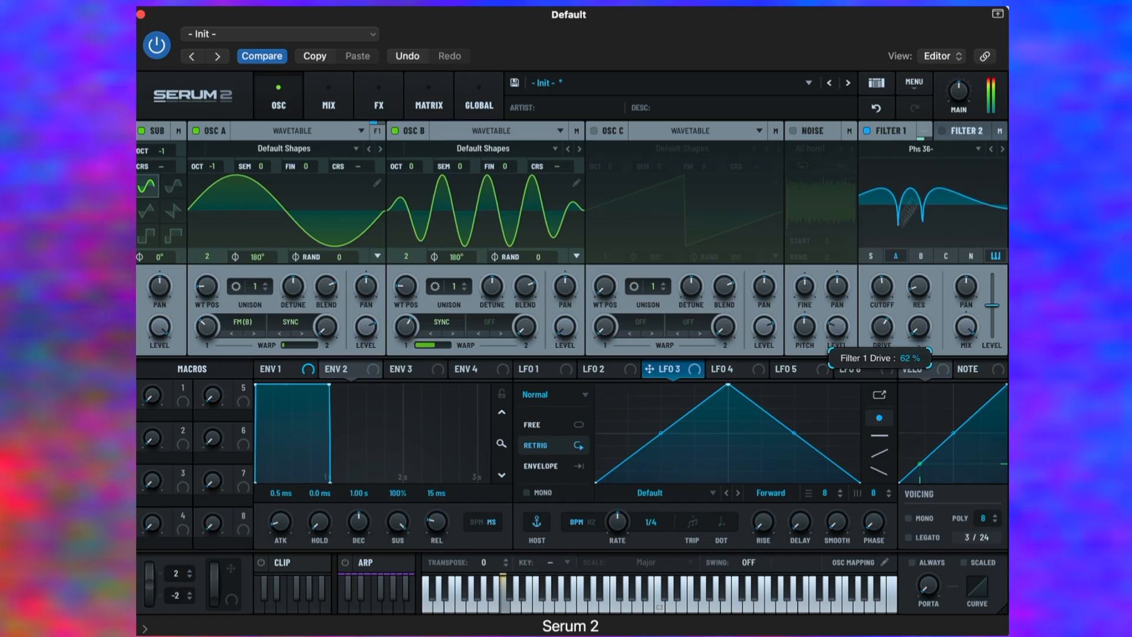
pyautogui.moveTo(960, 115)
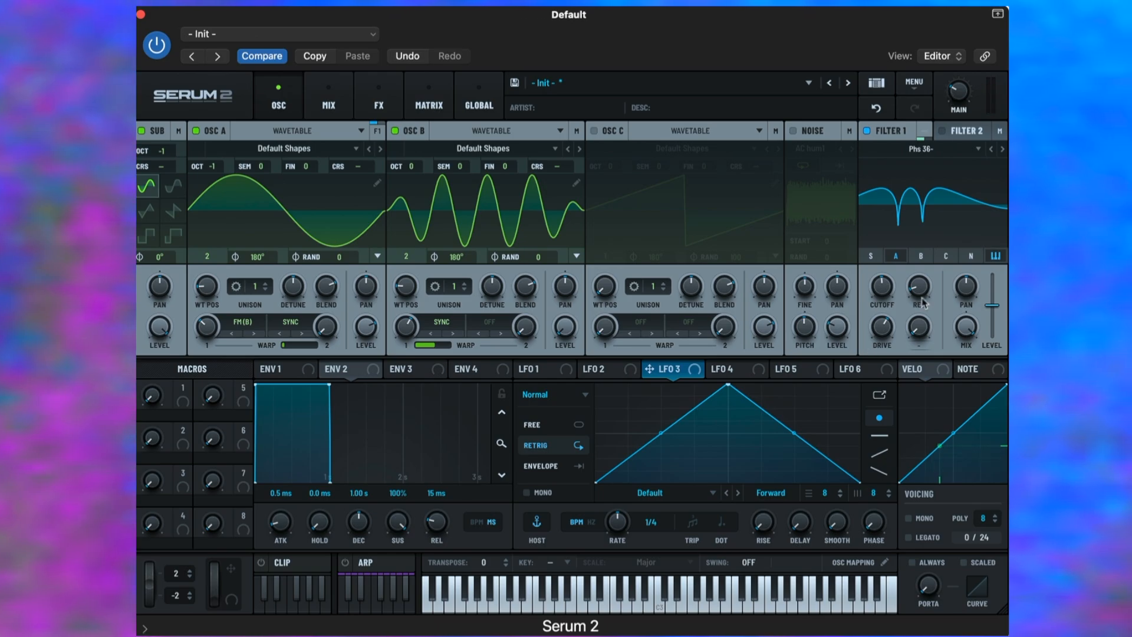
pyautogui.moveTo(923, 303); pyautogui.dragTo(923, 277)
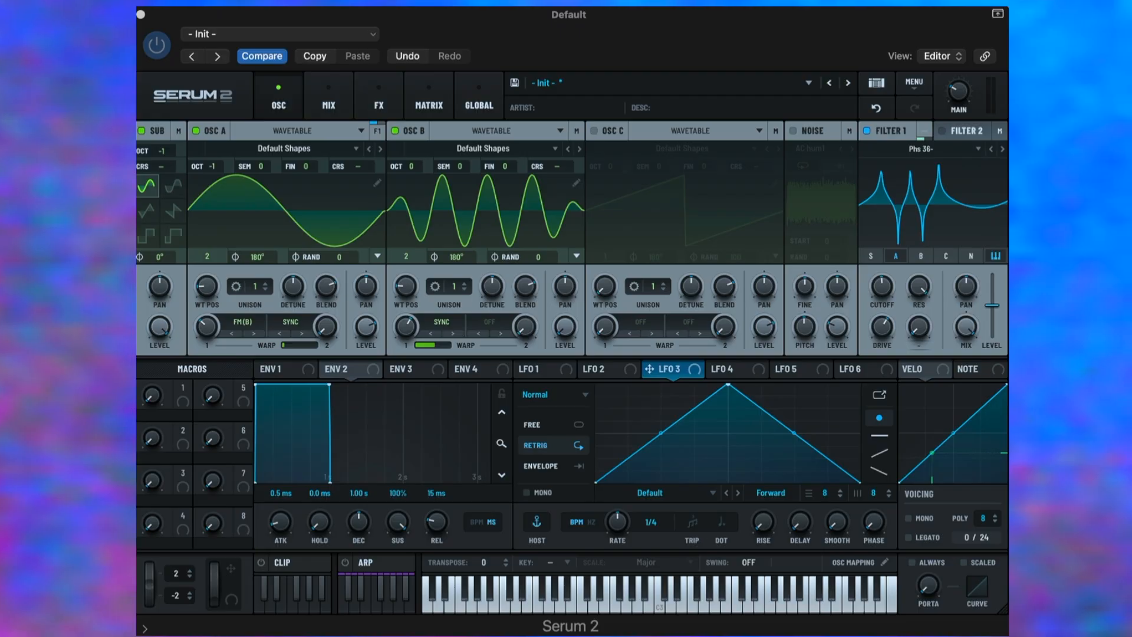
pyautogui.click(888, 297)
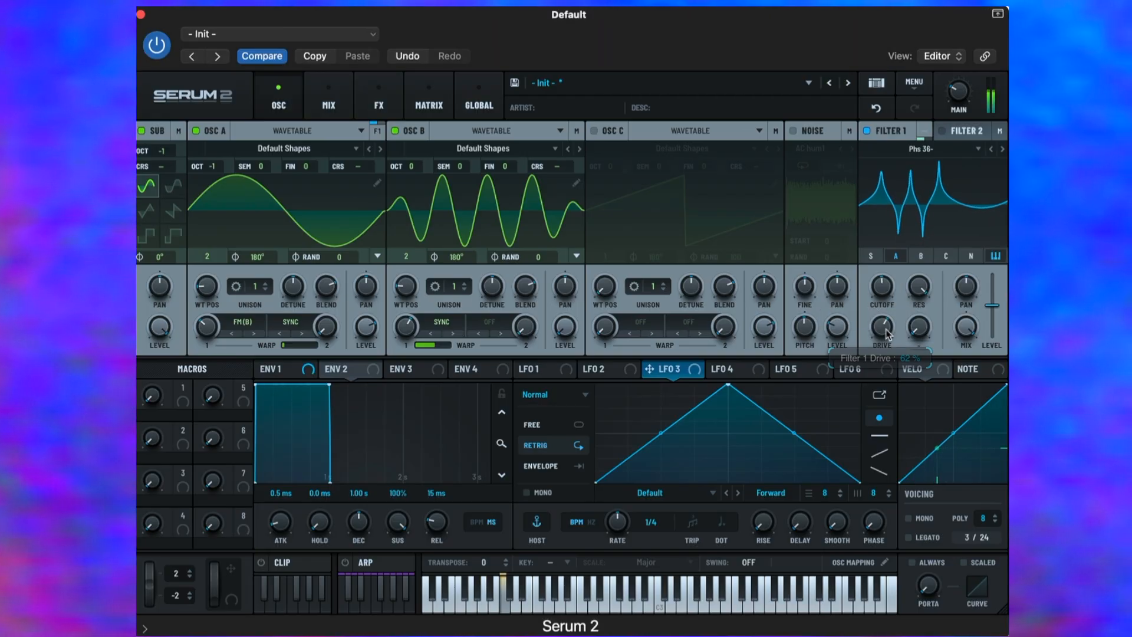
pyautogui.moveTo(885, 329)
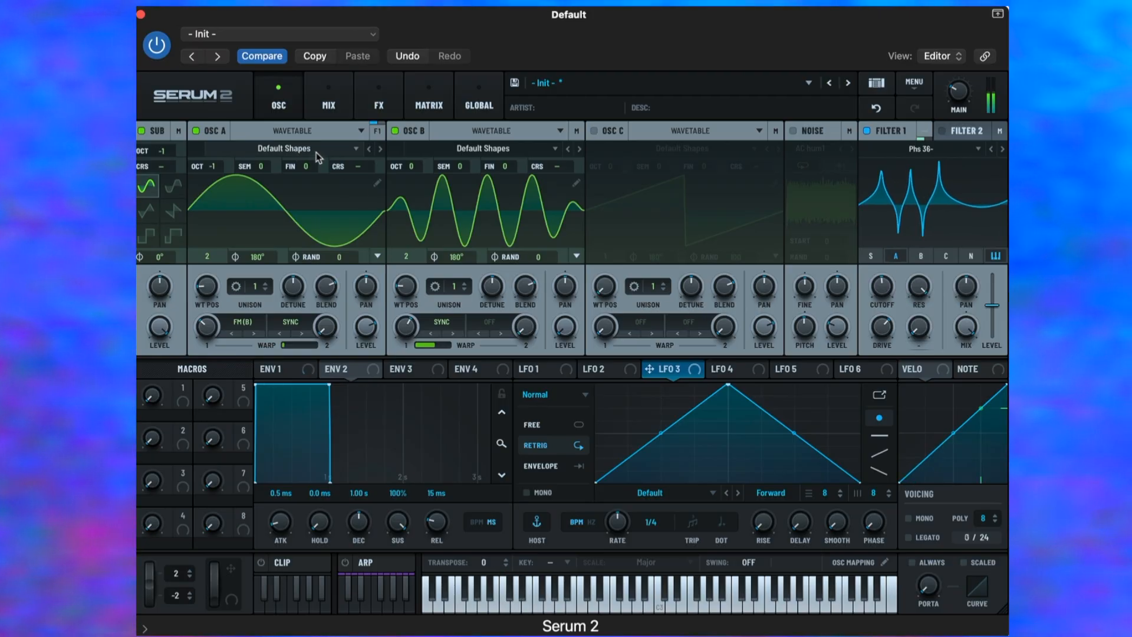
# Step: Set Env 1's attack to 87 ms
pyautogui.click(289, 369)
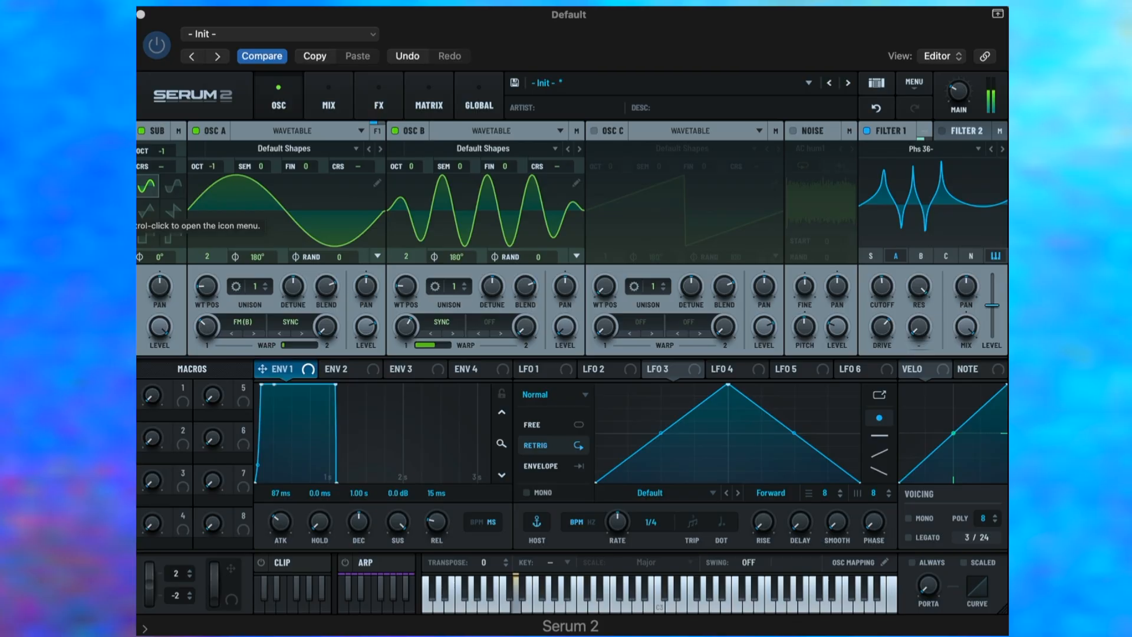
# Step: Add a Chorus effect to the bus 1 effects rack
pyautogui.click(328, 100)
pyautogui.click(379, 100)
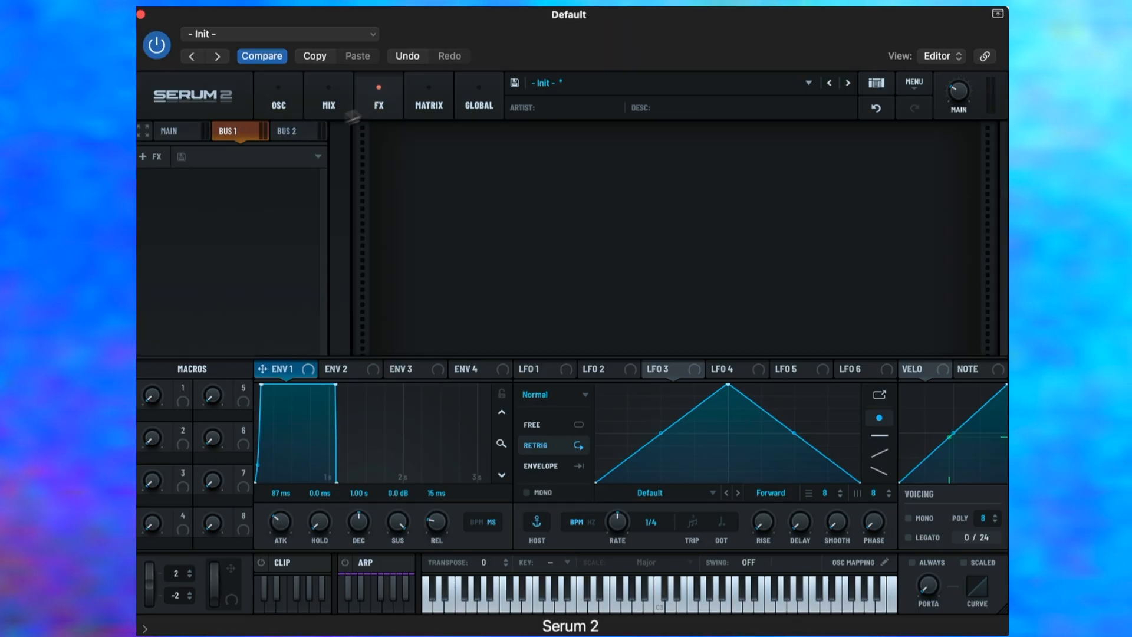
pyautogui.click(198, 158)
pyautogui.click(175, 193)
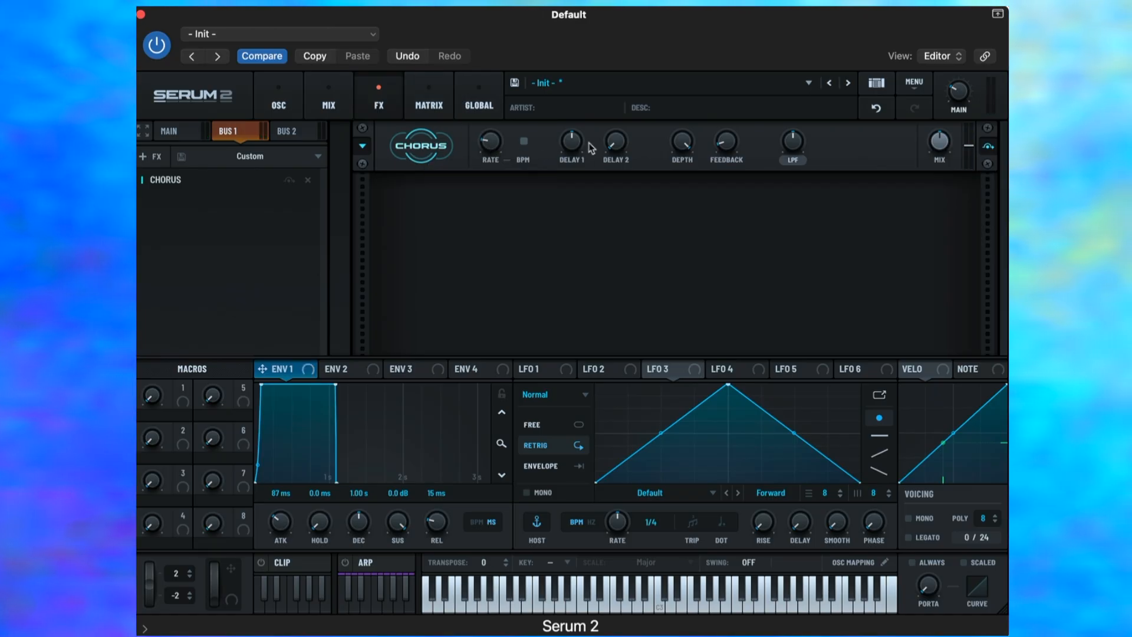
# Step: Shape the chorus with lower delay 1 and depth, a fully raised low-pass filter and a 28% mix
pyautogui.moveTo(579, 146)
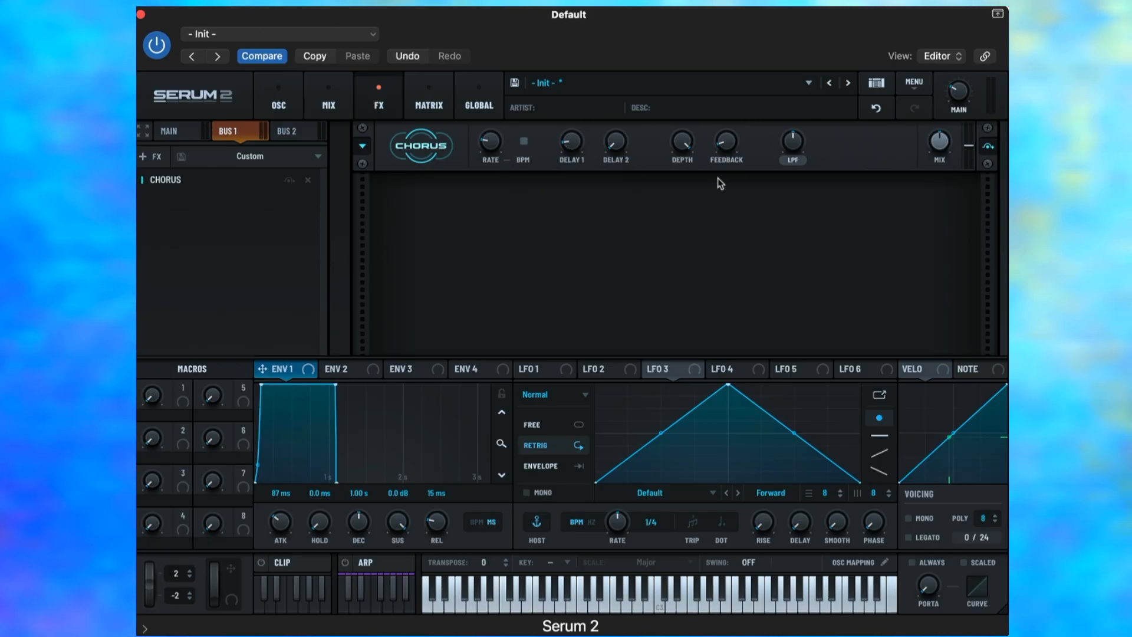
pyautogui.moveTo(682, 141); pyautogui.dragTo(694, 281)
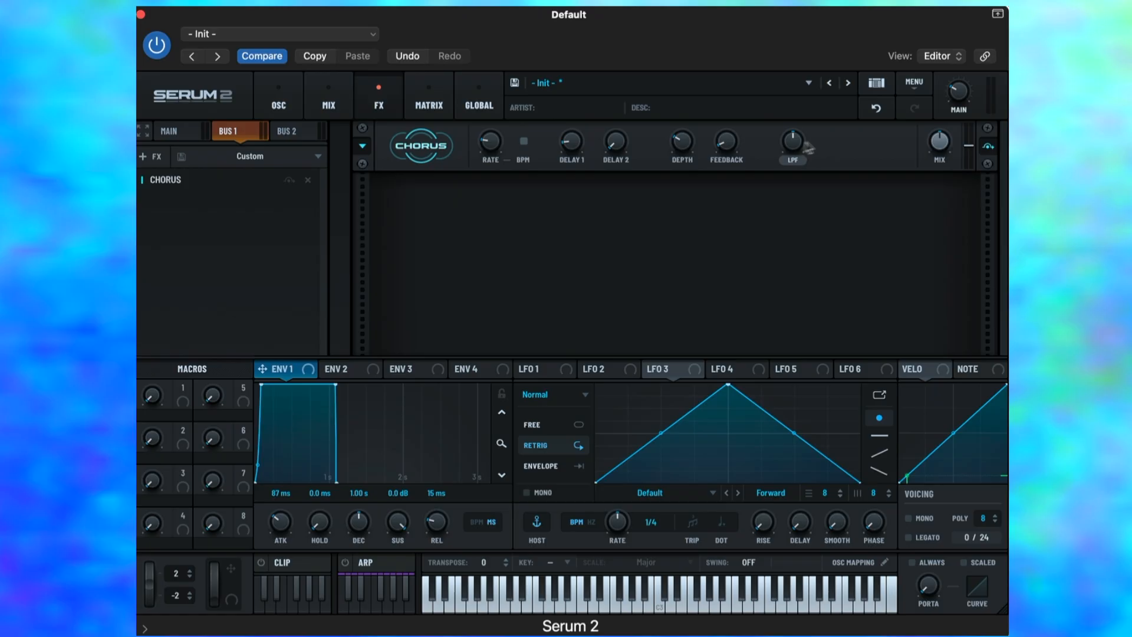
pyautogui.moveTo(793, 143); pyautogui.dragTo(794, 65)
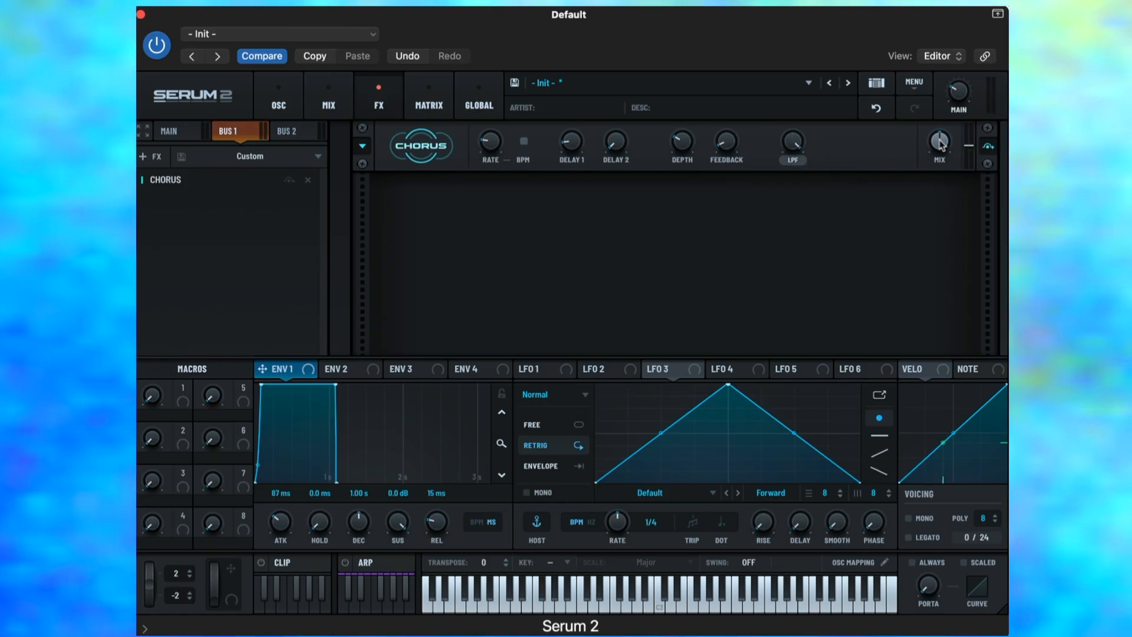
pyautogui.moveTo(940, 142)
pyautogui.mouseDown()
pyautogui.moveTo(944, 174)
pyautogui.moveTo(945, 70)
pyautogui.moveTo(935, 155)
pyautogui.moveTo(936, 145)
pyautogui.mouseUp()
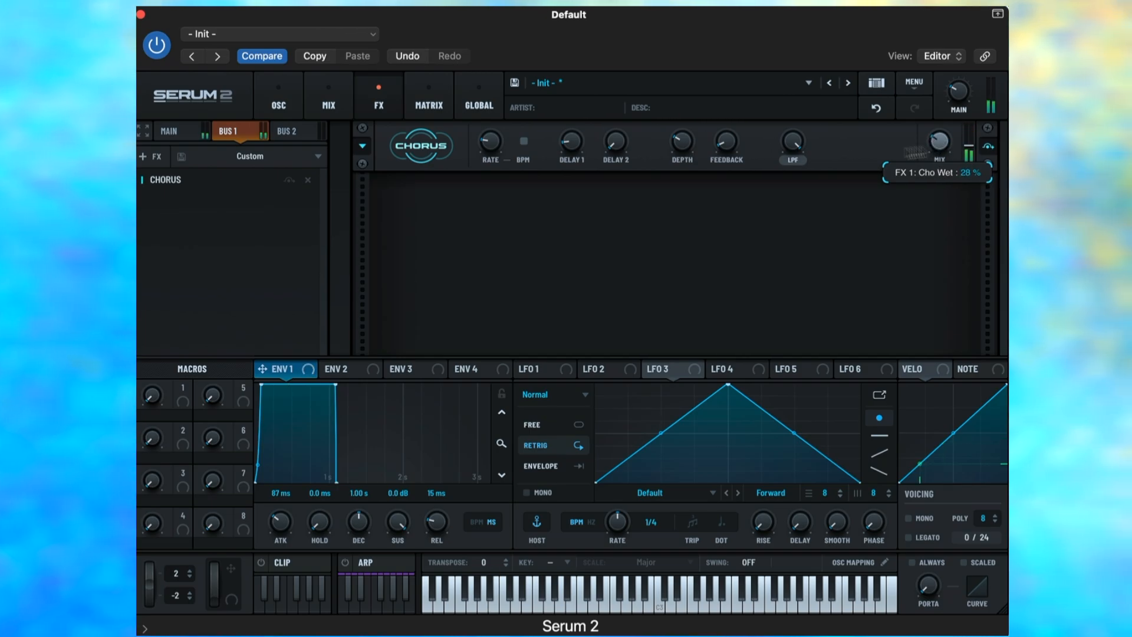
pyautogui.click(131, 116)
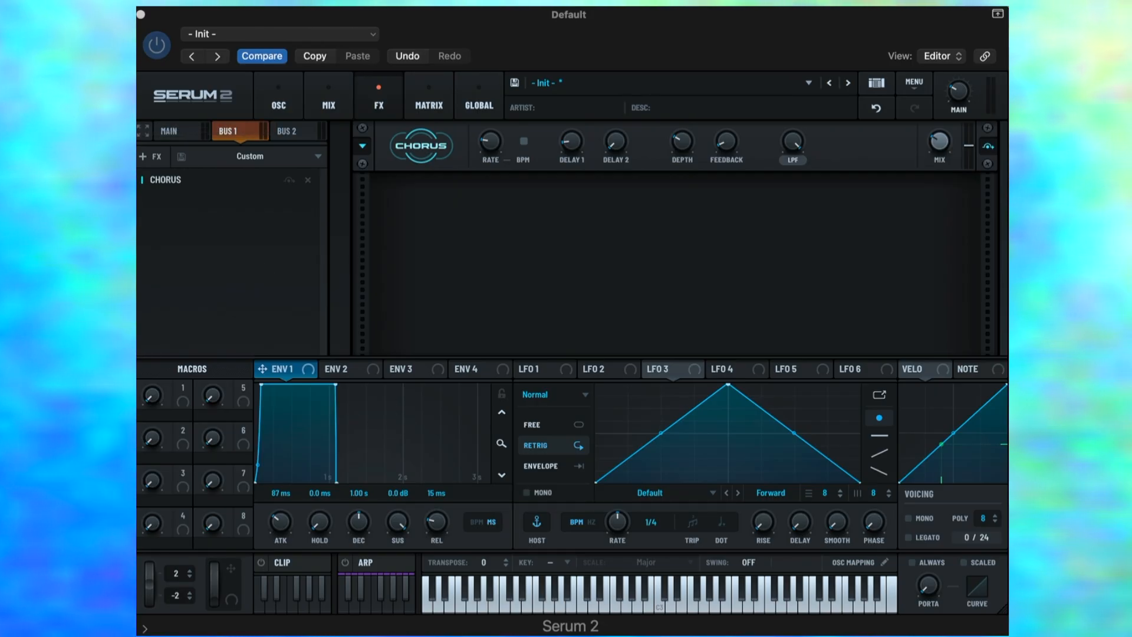
# Step: Give Env 2 a long falling shape with zero sustain and a 3.75 s decay
pyautogui.click(339, 368)
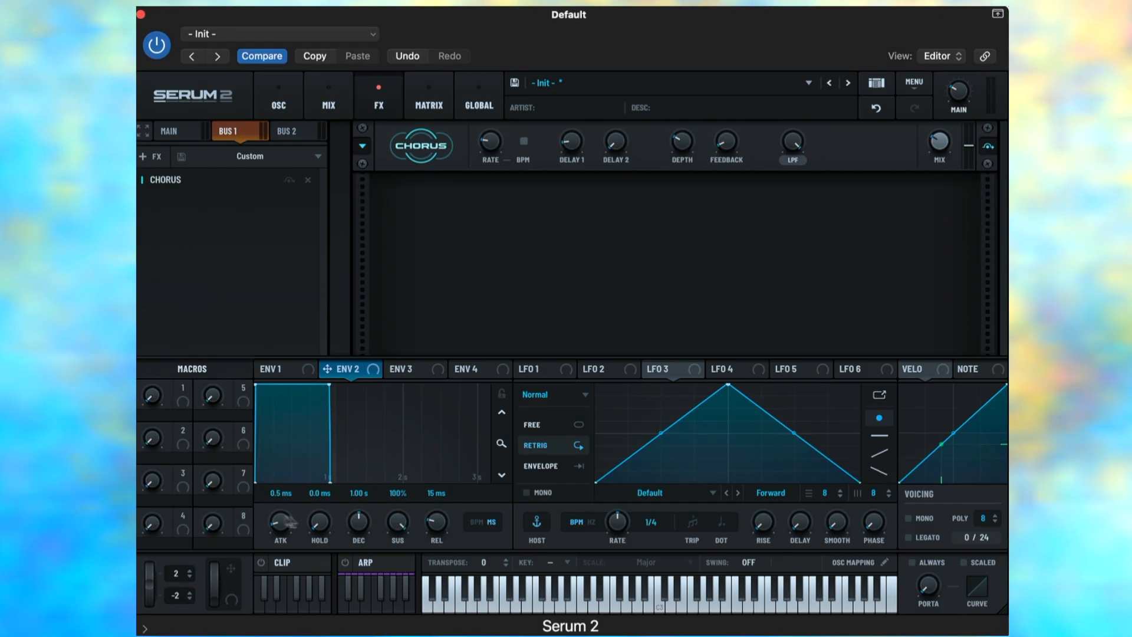
pyautogui.moveTo(399, 527); pyautogui.dragTo(399, 555)
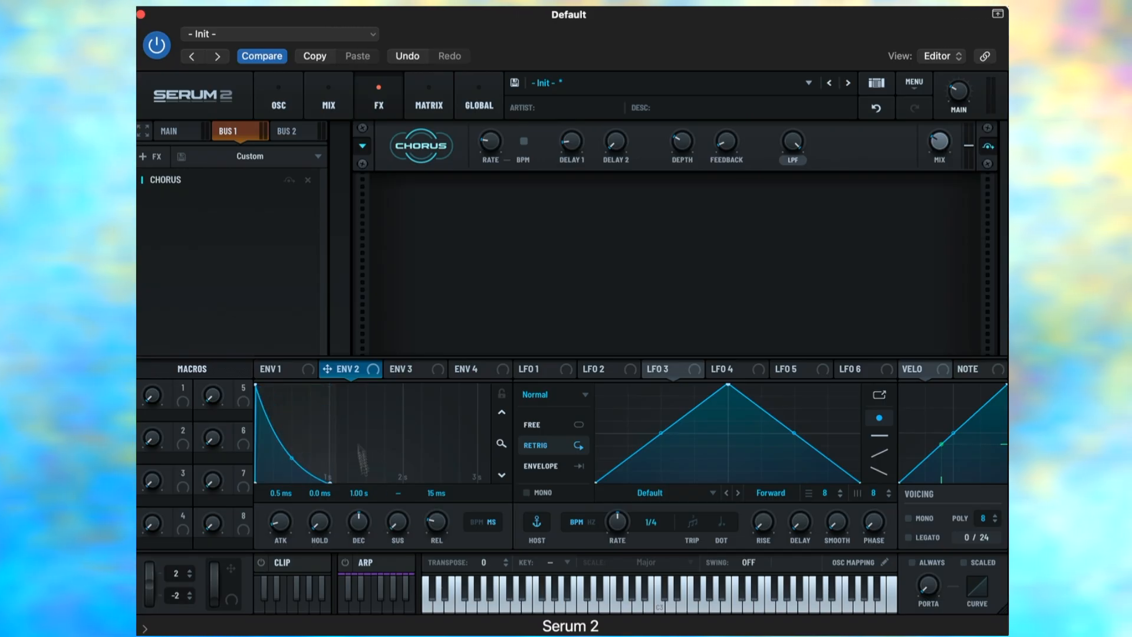
pyautogui.moveTo(359, 521); pyautogui.dragTo(366, 508)
# Step: Assign Env 2 to the chorus mix and adjust the modulation amount
pyautogui.moveTo(324, 371); pyautogui.dragTo(924, 185)
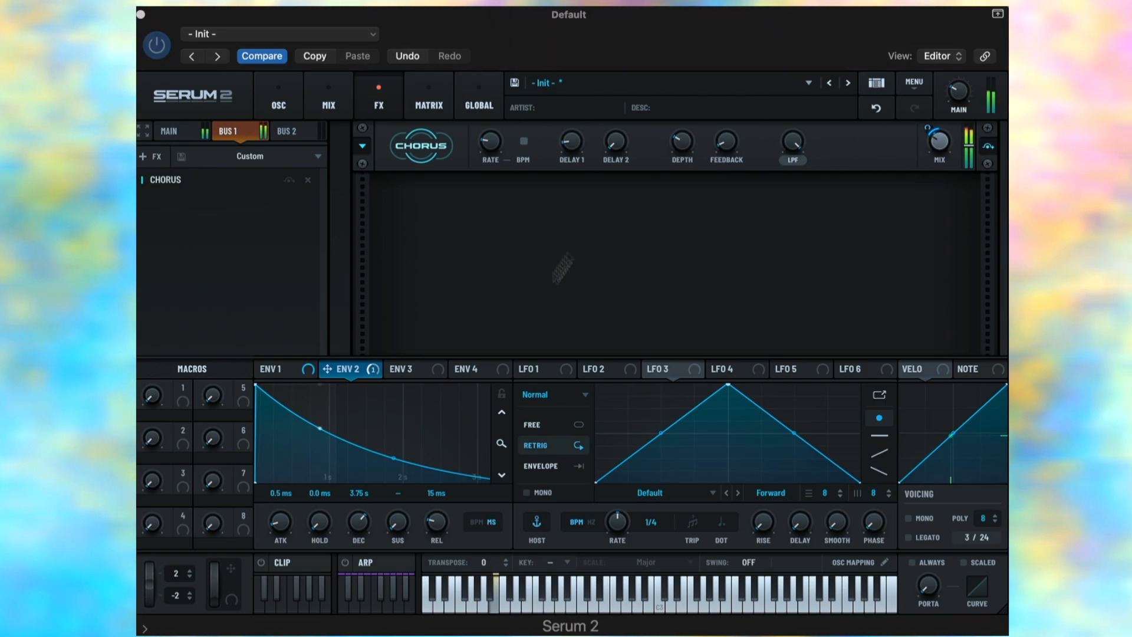
pyautogui.moveTo(927, 127)
pyautogui.mouseDown()
pyautogui.moveTo(927, 99)
pyautogui.moveTo(922, 121)
pyautogui.mouseUp()
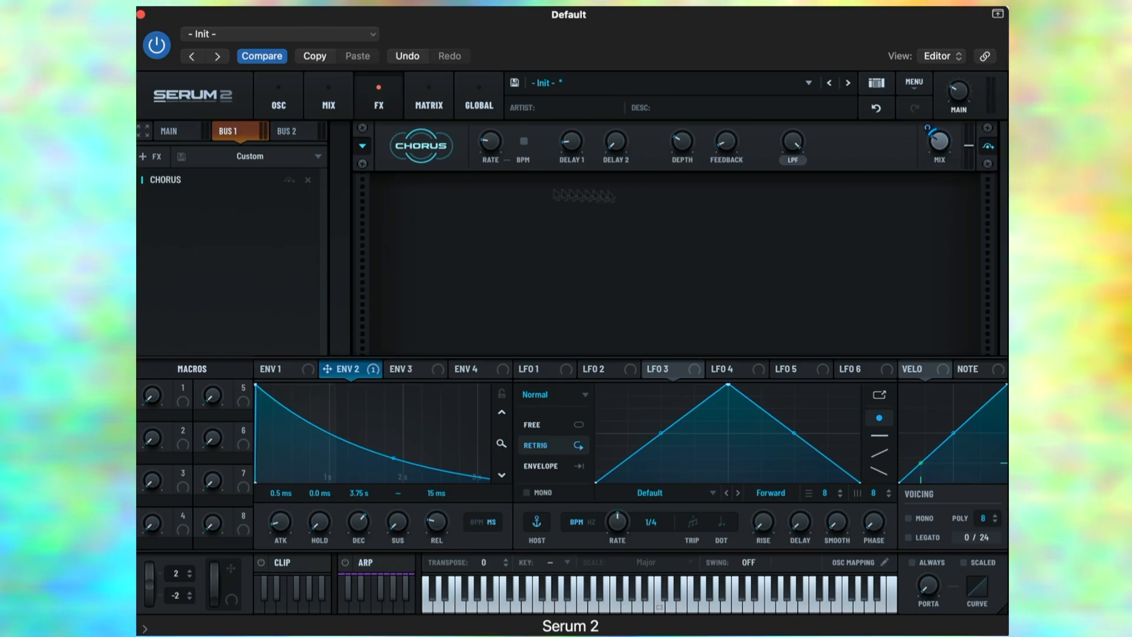
# Step: Add a Flanger to bus 1 and modulate its mix with Env 2
pyautogui.click(154, 156)
pyautogui.click(178, 305)
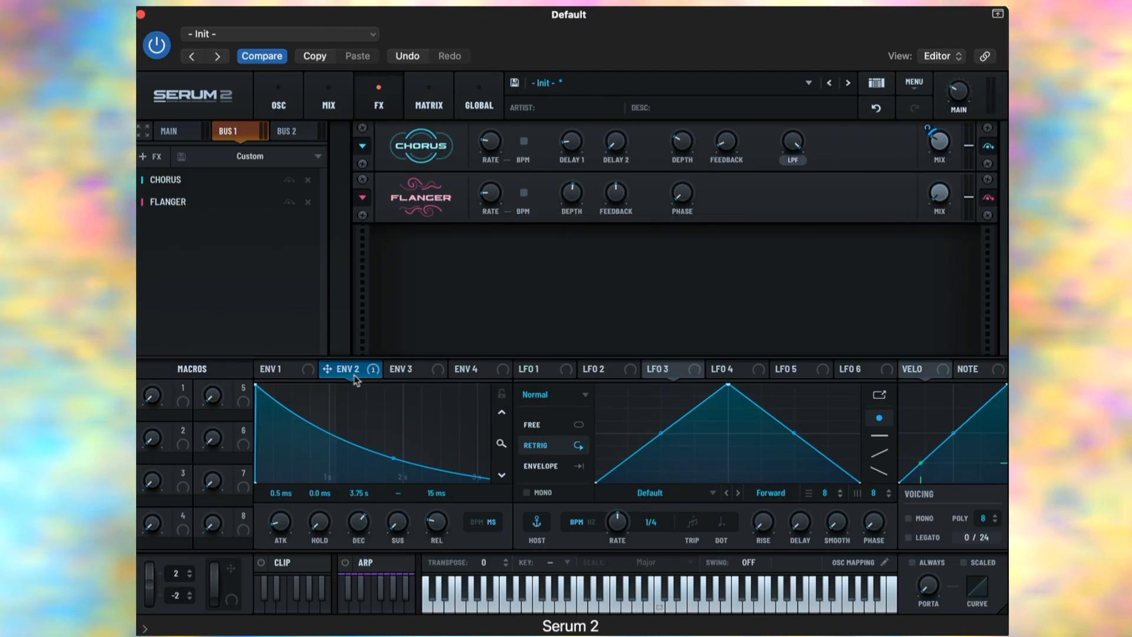
pyautogui.moveTo(327, 368); pyautogui.dragTo(928, 186)
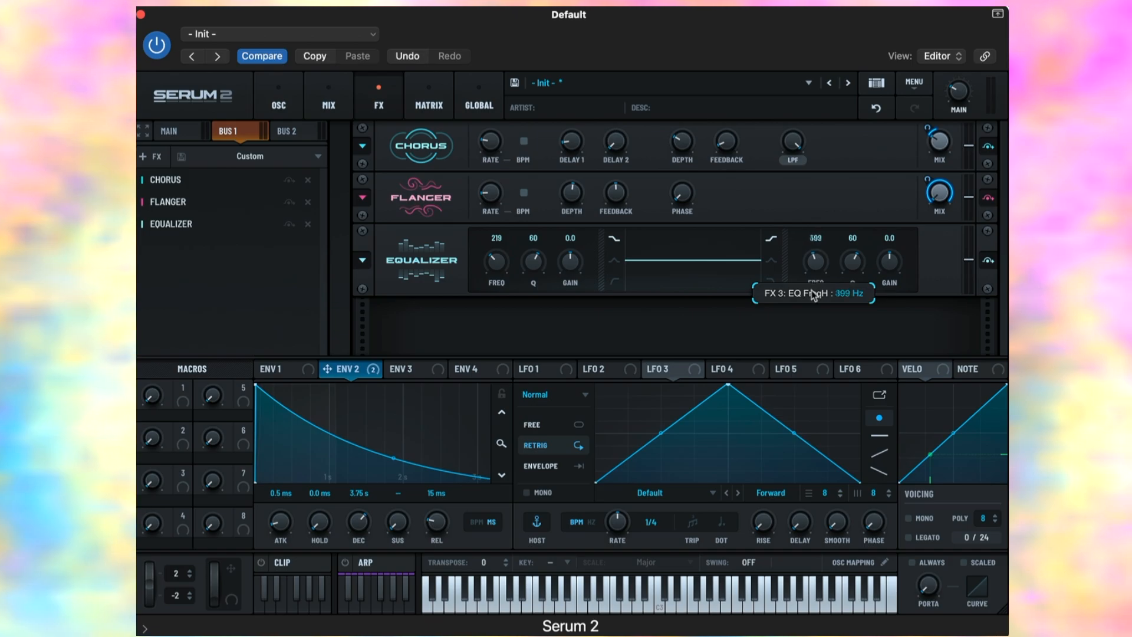
# Step: Set the equalizer's high shelf to 371 Hz with a Q of 27 and a gain of -11.5
pyautogui.moveTo(811, 290); pyautogui.dragTo(846, 308)
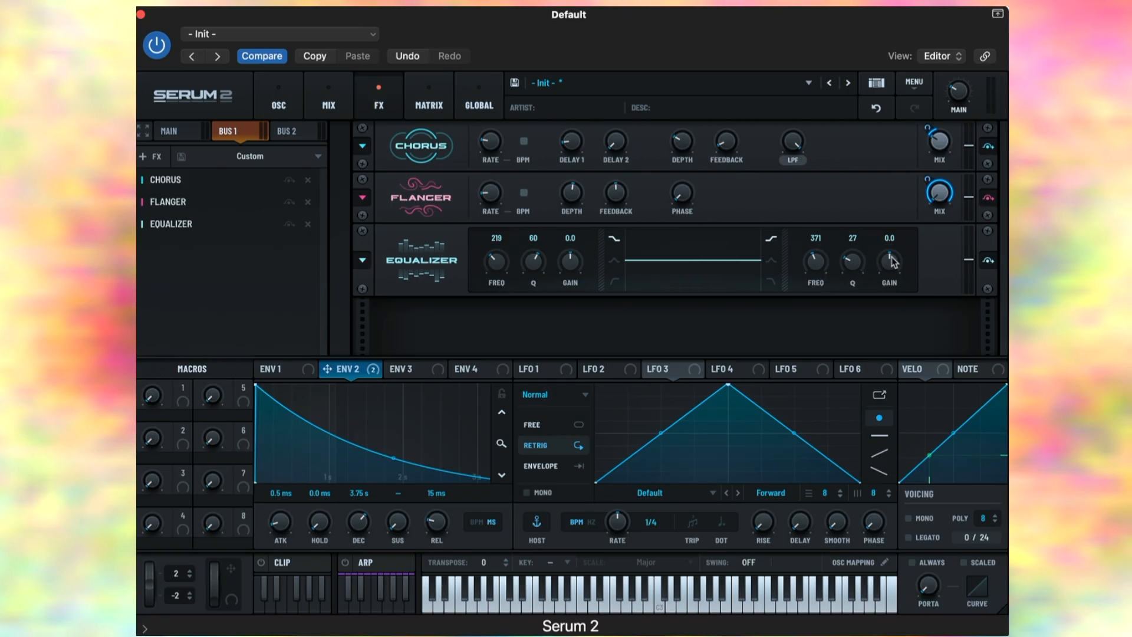
pyautogui.moveTo(894, 263); pyautogui.dragTo(890, 298)
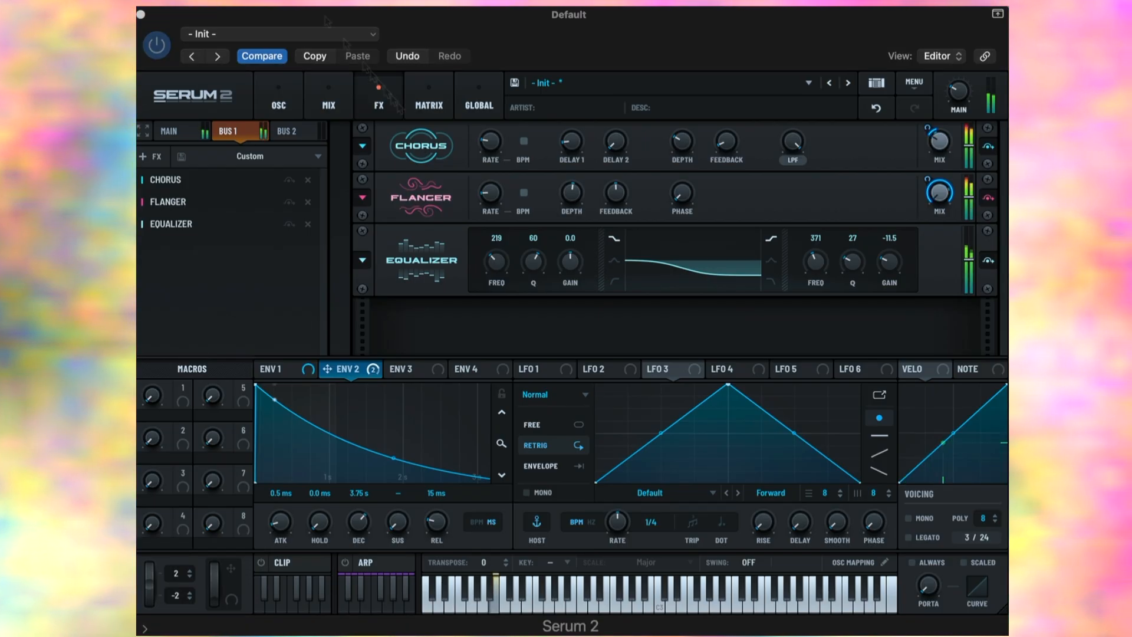
# Step: Modulate the equalizer's high-shelf gain with LFO 2, adjusting the amount, and set the LFO rate to 2 bar
pyautogui.click(608, 374)
pyautogui.moveTo(584, 371); pyautogui.dragTo(889, 260)
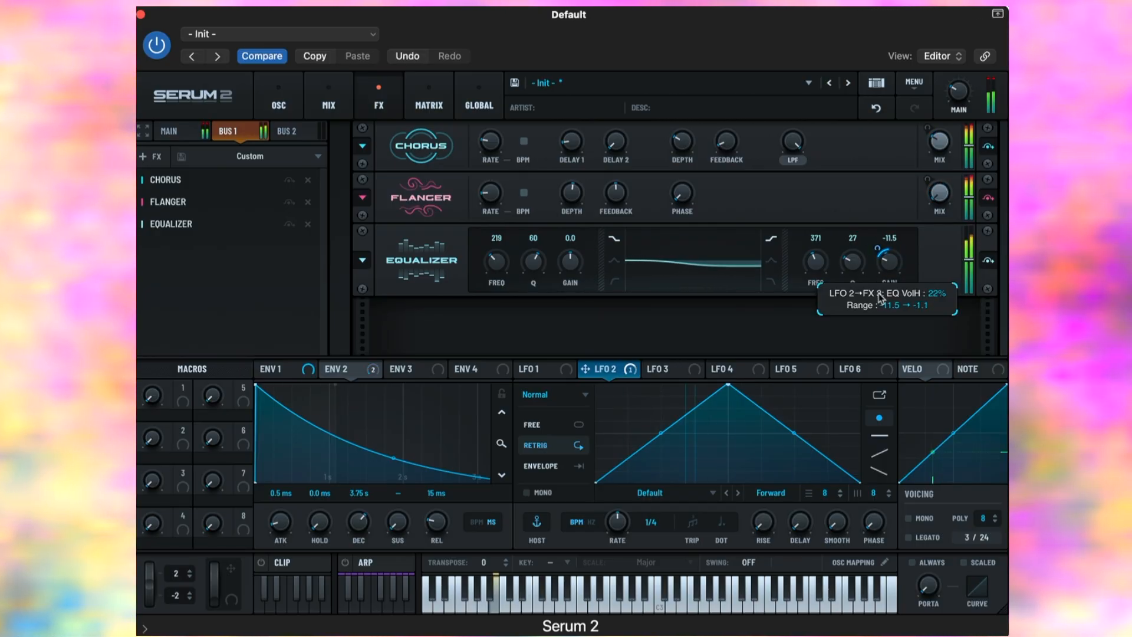
pyautogui.moveTo(887, 257); pyautogui.dragTo(866, 242)
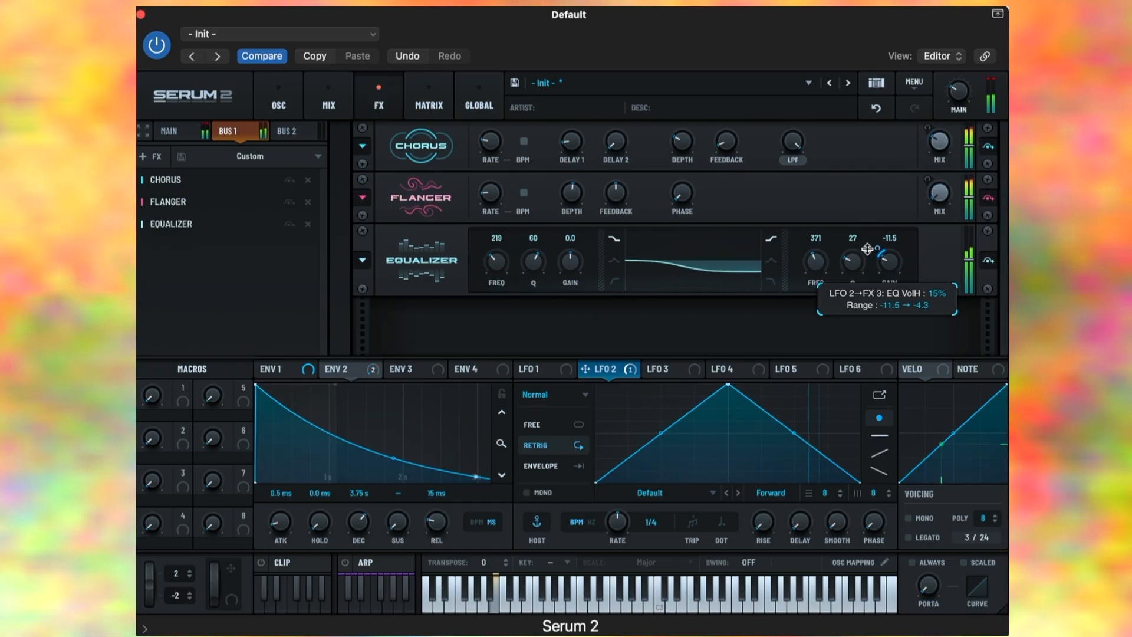
pyautogui.moveTo(870, 250); pyautogui.dragTo(872, 259)
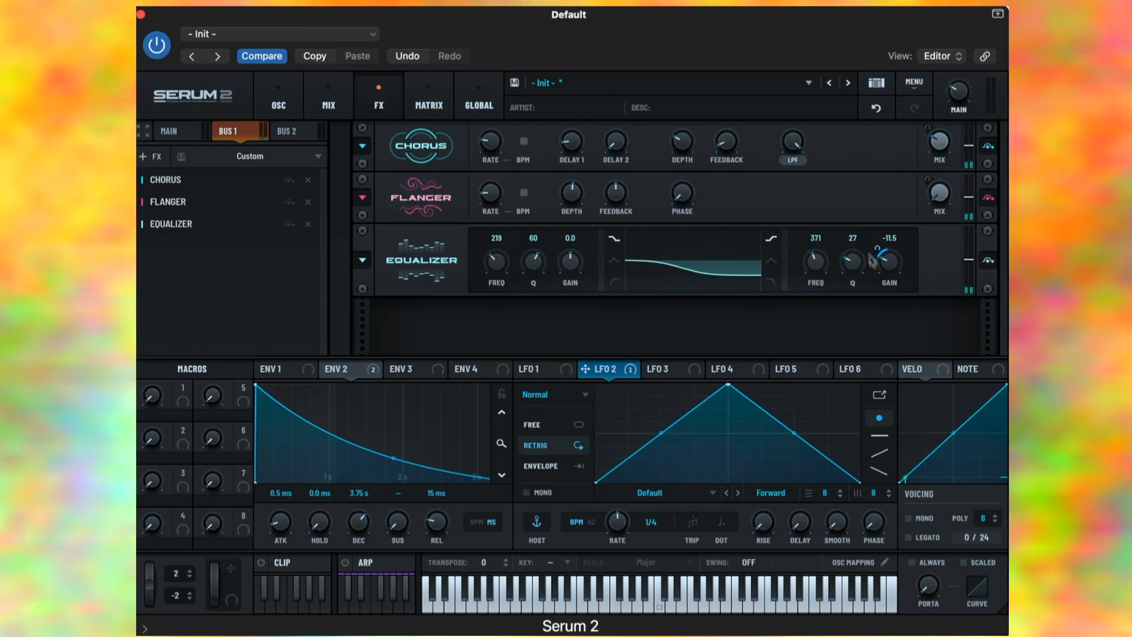
pyautogui.moveTo(877, 251)
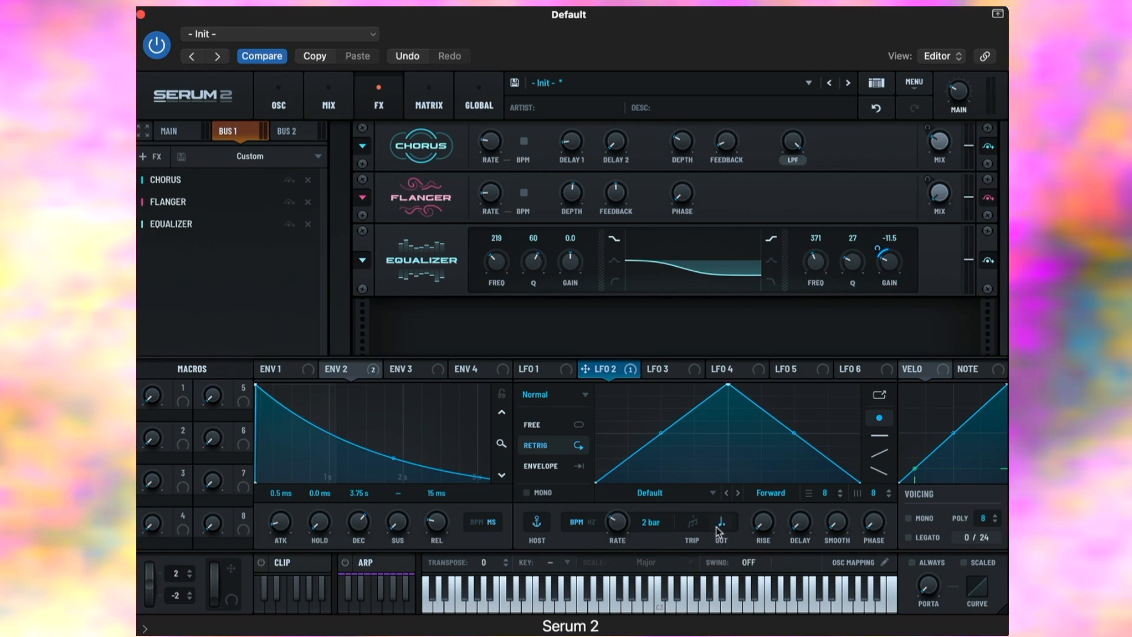
# Step: Assign Macro 2 to LFO 2's dotted rate with an amount of 34% and turn the macro up to audition it
pyautogui.moveTo(179, 443); pyautogui.dragTo(616, 523)
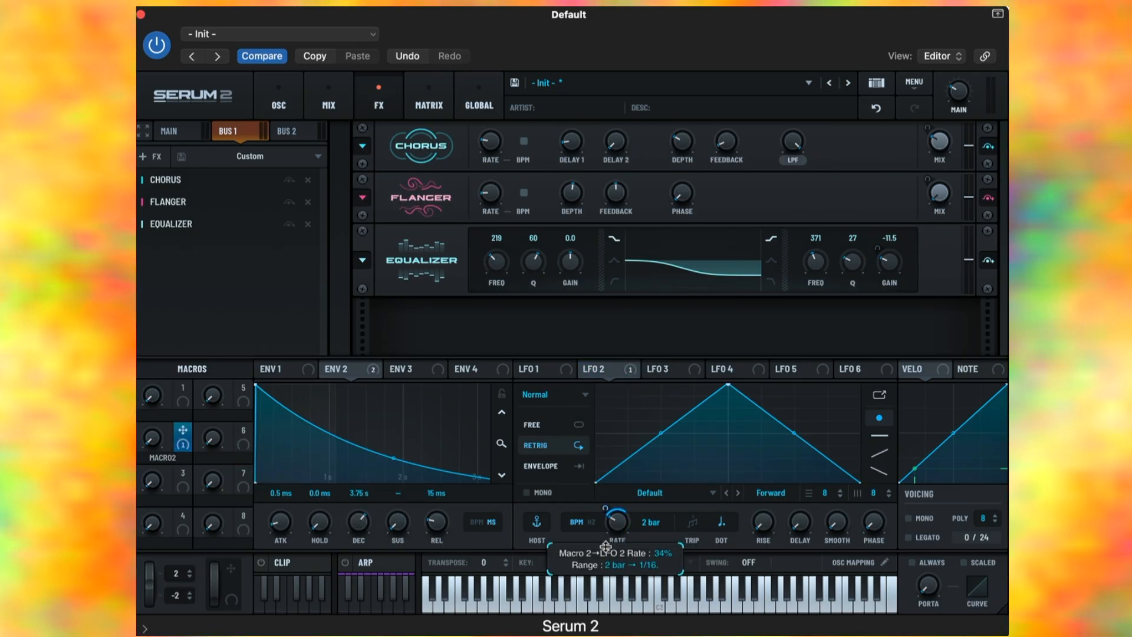
pyautogui.moveTo(159, 416); pyautogui.dragTo(170, 353)
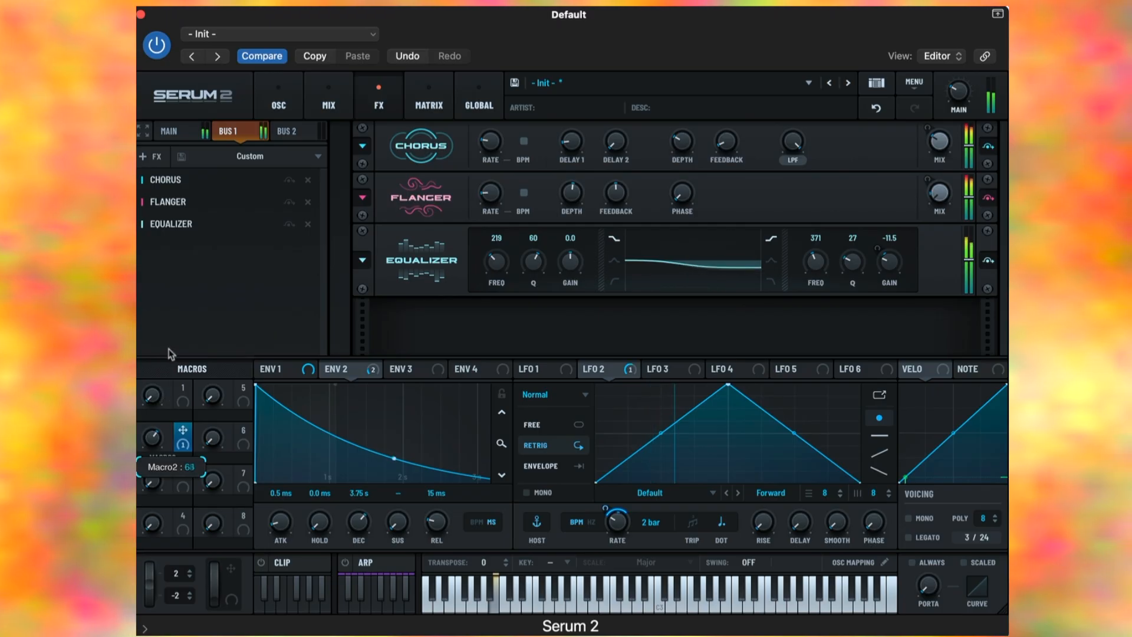
pyautogui.moveTo(153, 447)
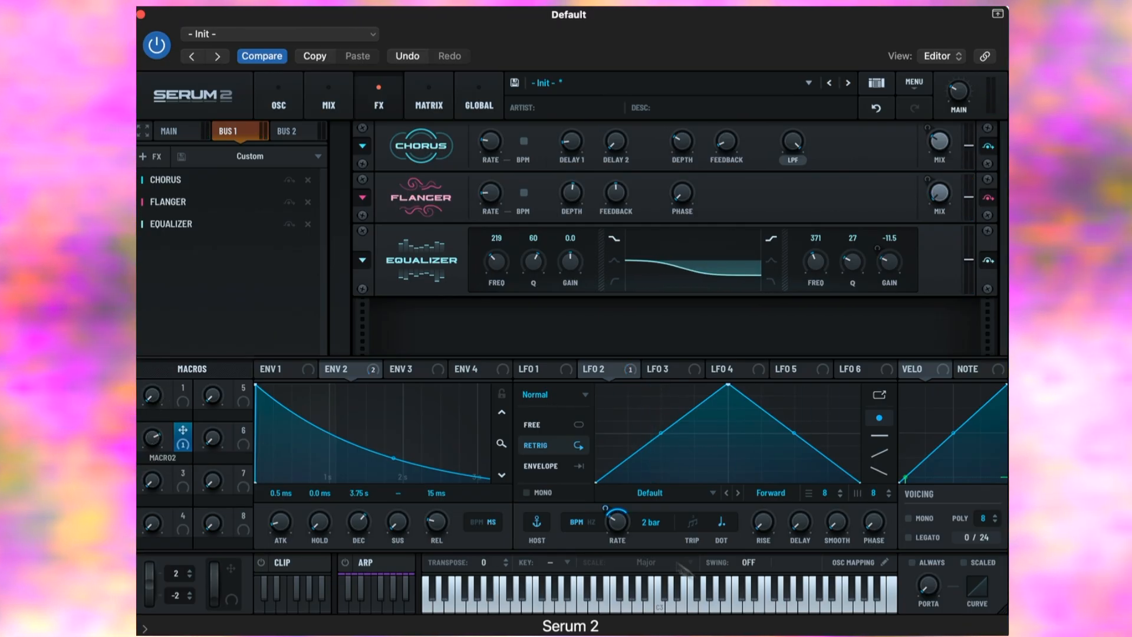
# Step: Set Macro 2's modulation of LFO 2's rate to 42%, spanning 2 bar to 1/32, and try different macro positions
pyautogui.moveTo(607, 493)
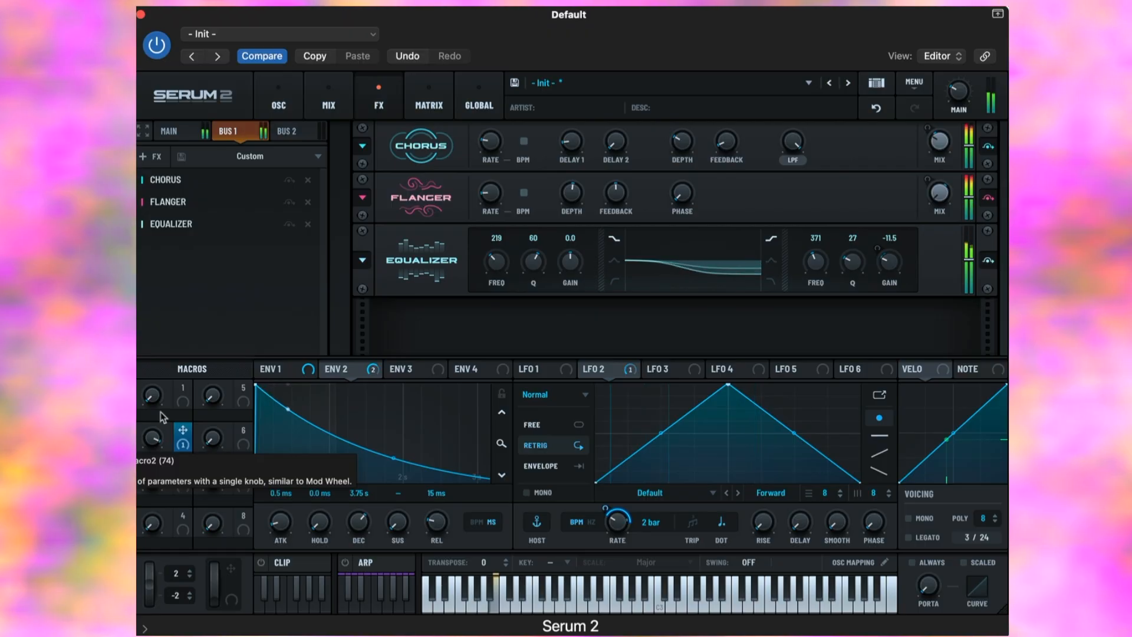
pyautogui.moveTo(610, 523)
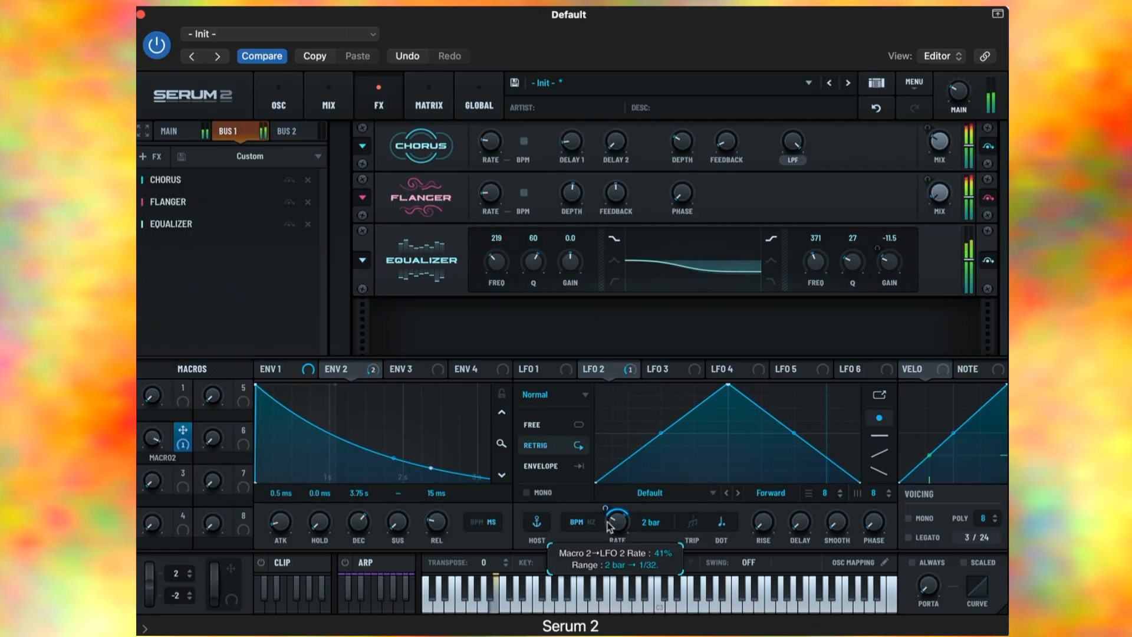
pyautogui.moveTo(606, 516); pyautogui.dragTo(605, 513)
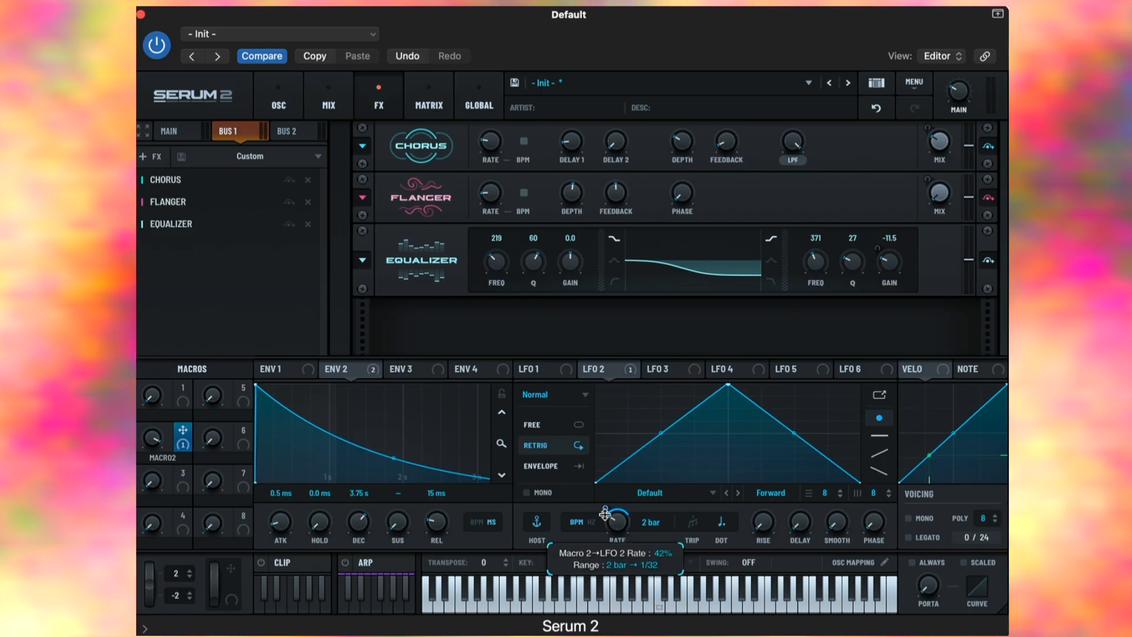
pyautogui.moveTo(150, 437)
pyautogui.mouseDown()
pyautogui.moveTo(151, 489)
pyautogui.moveTo(155, 441)
pyautogui.mouseUp()
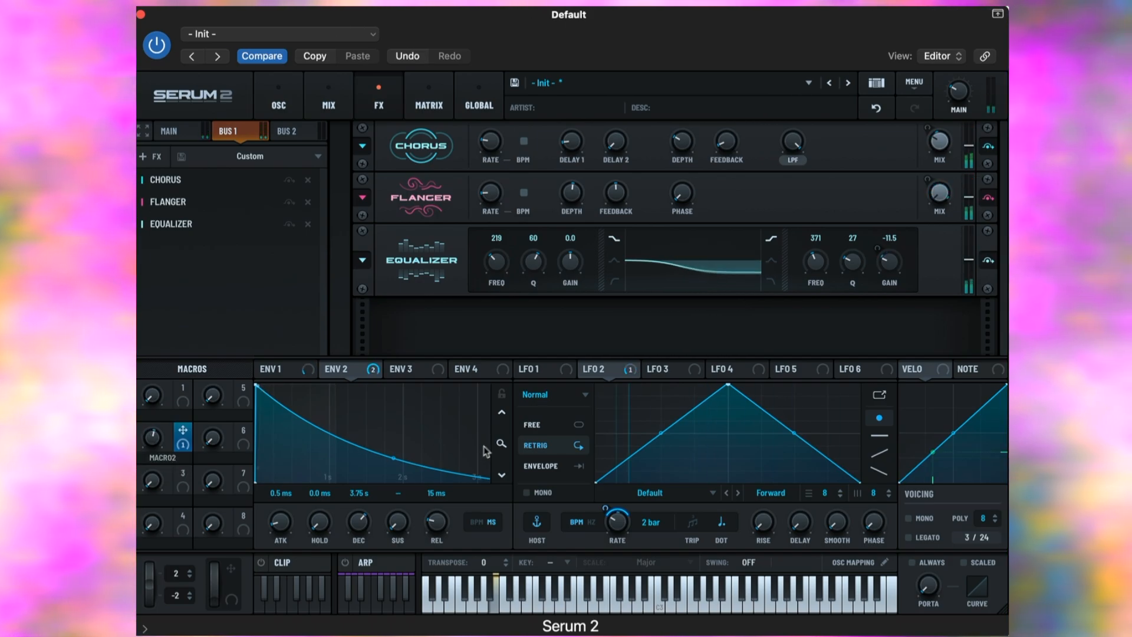
pyautogui.moveTo(154, 443); pyautogui.dragTo(156, 437)
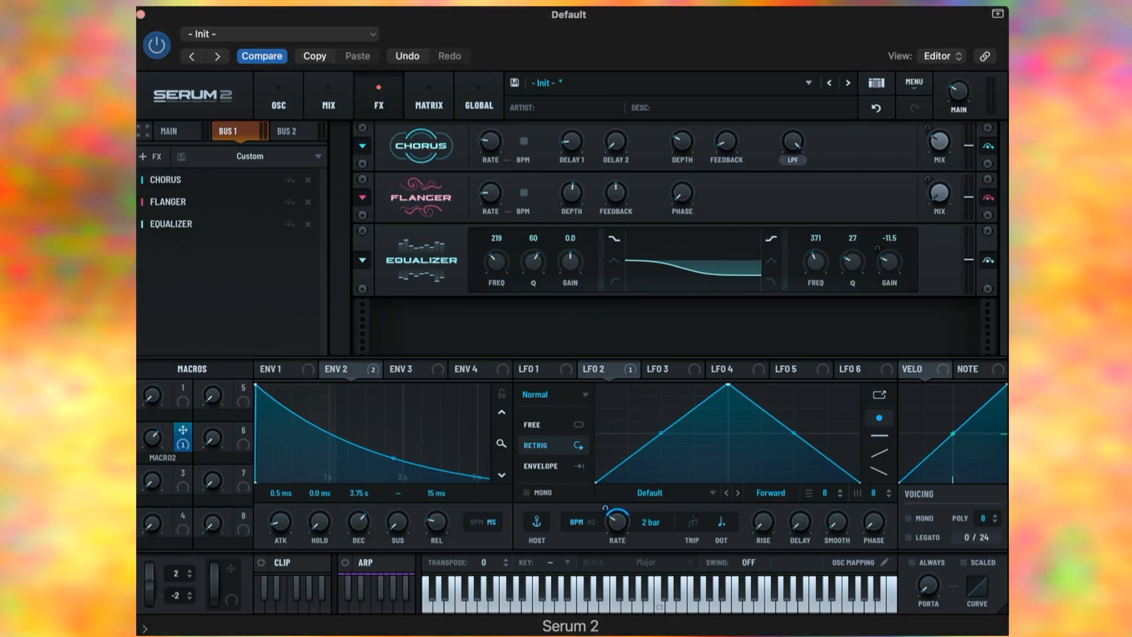
# Step: Audition the patch and fine-tune Macro 2's position
pyautogui.press('space')
pyautogui.press('space')
pyautogui.moveTo(154, 440); pyautogui.dragTo(155, 437)
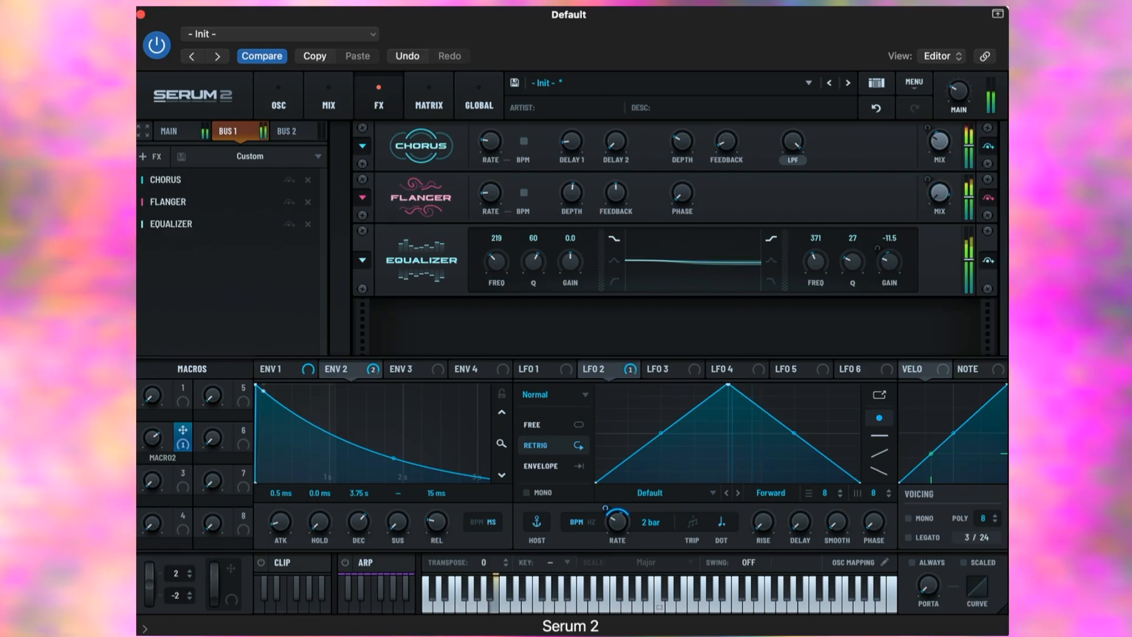
pyautogui.press('space')
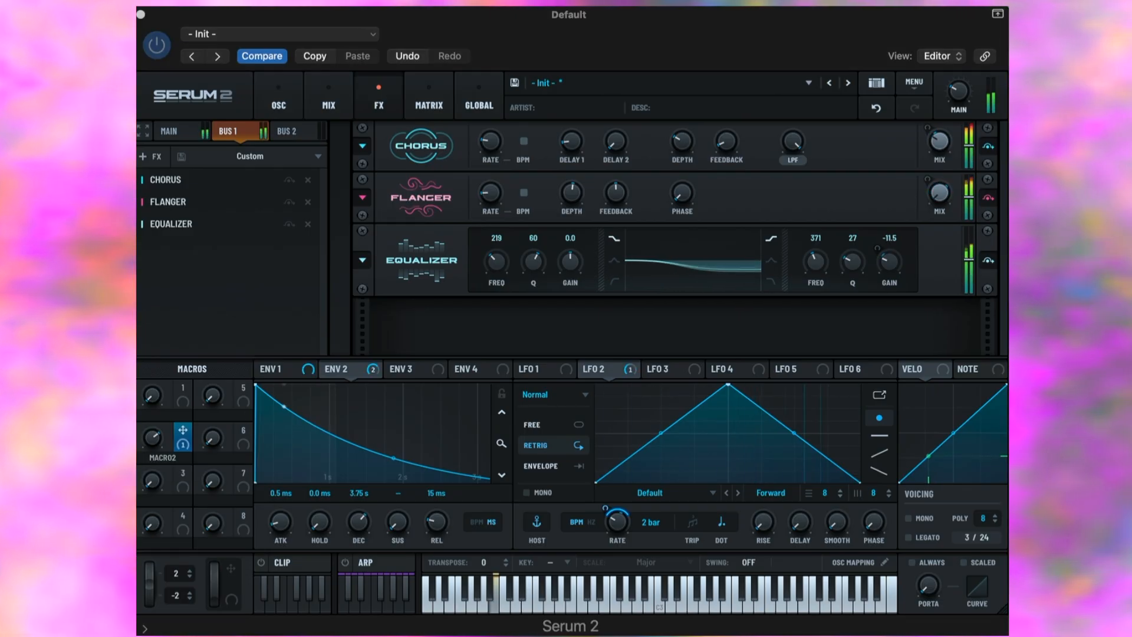
# Step: Add a Compressor to the Bus 1 effects chain and load its MB OTT S1 factory preset
pyautogui.click(152, 156)
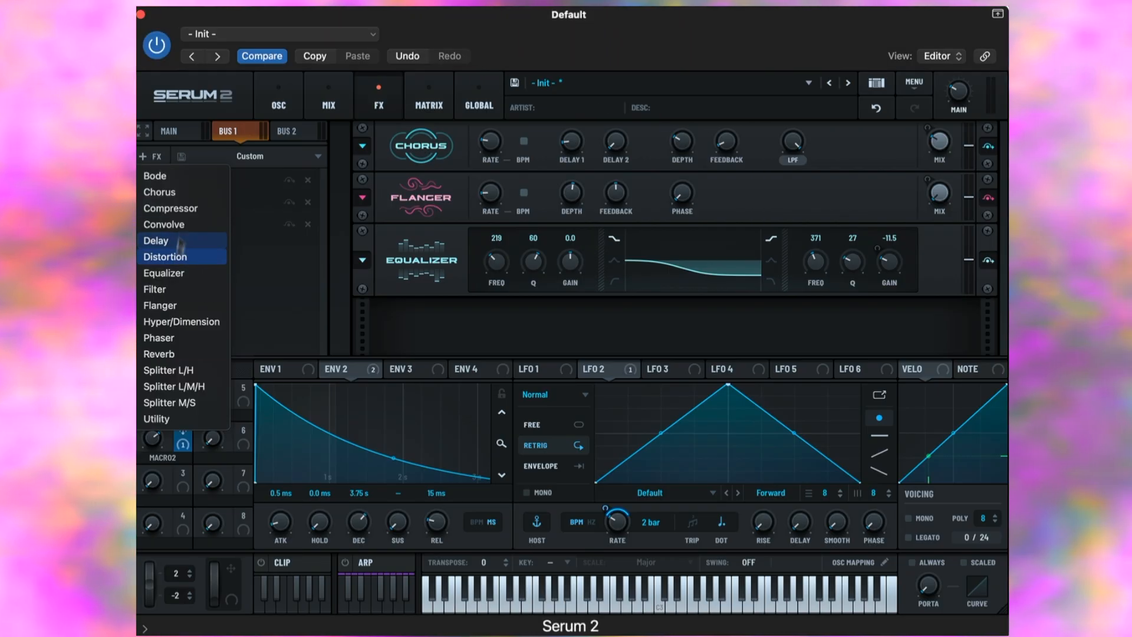
pyautogui.click(181, 211)
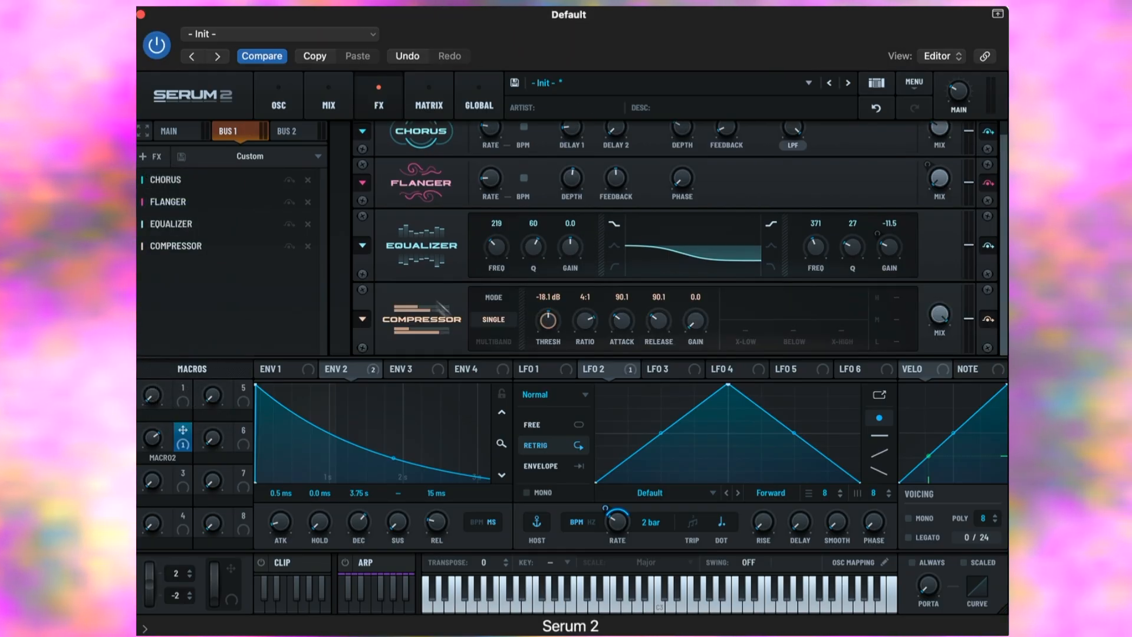
pyautogui.click(439, 306)
pyautogui.moveTo(389, 318)
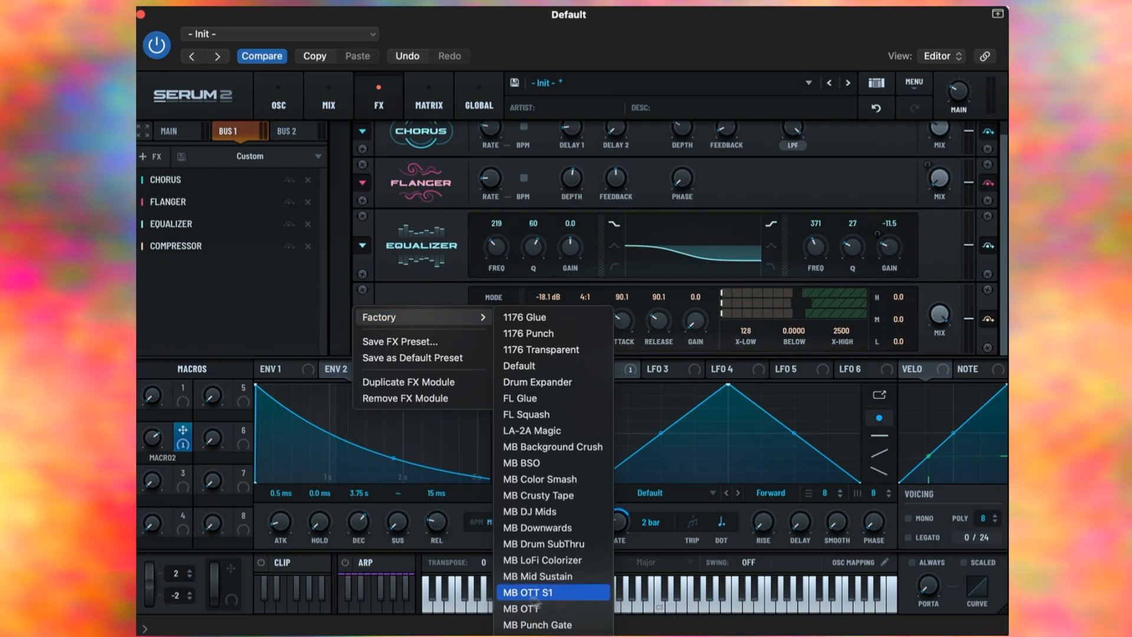
pyautogui.click(547, 594)
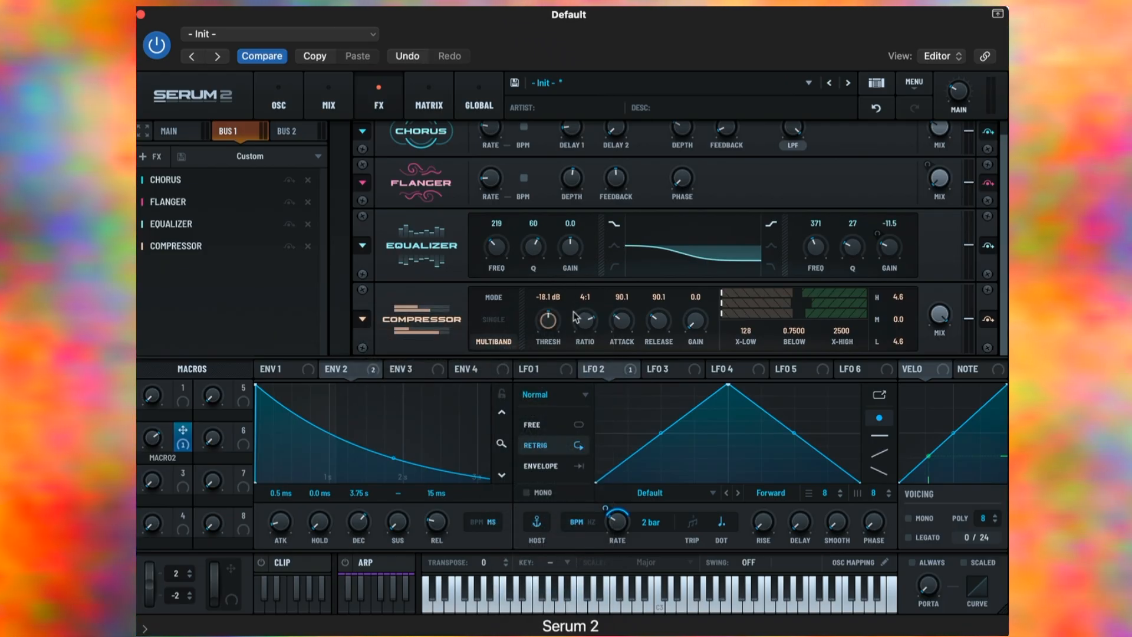
# Step: Set the compressor's threshold to -25.2 dB, ratio to 8:1, gain to 23.4, release to 175.2 and attack to 0.1
pyautogui.moveTo(548, 310); pyautogui.dragTo(548, 313)
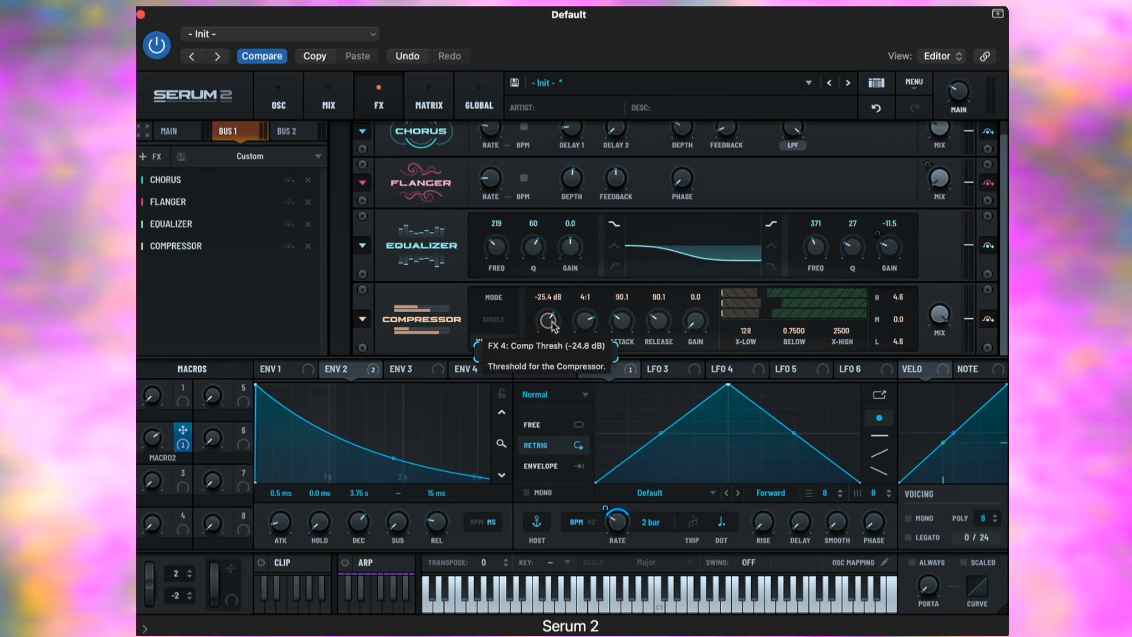
pyautogui.moveTo(551, 321); pyautogui.dragTo(586, 309)
pyautogui.click(579, 323)
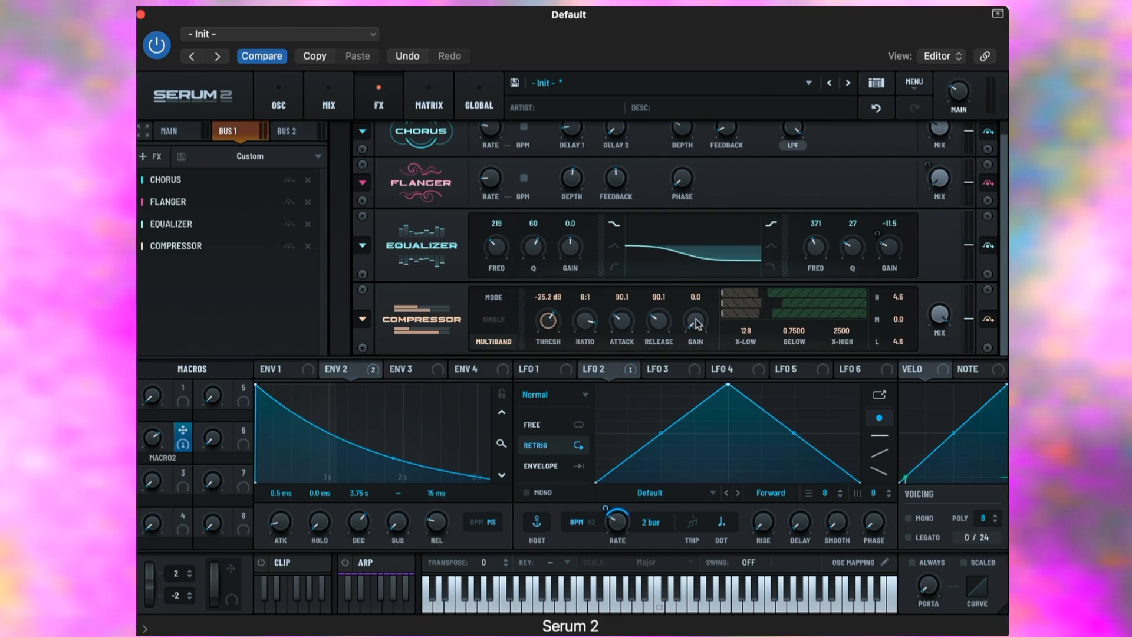
pyautogui.moveTo(697, 324); pyautogui.dragTo(699, 310)
pyautogui.moveTo(699, 218); pyautogui.dragTo(698, 209)
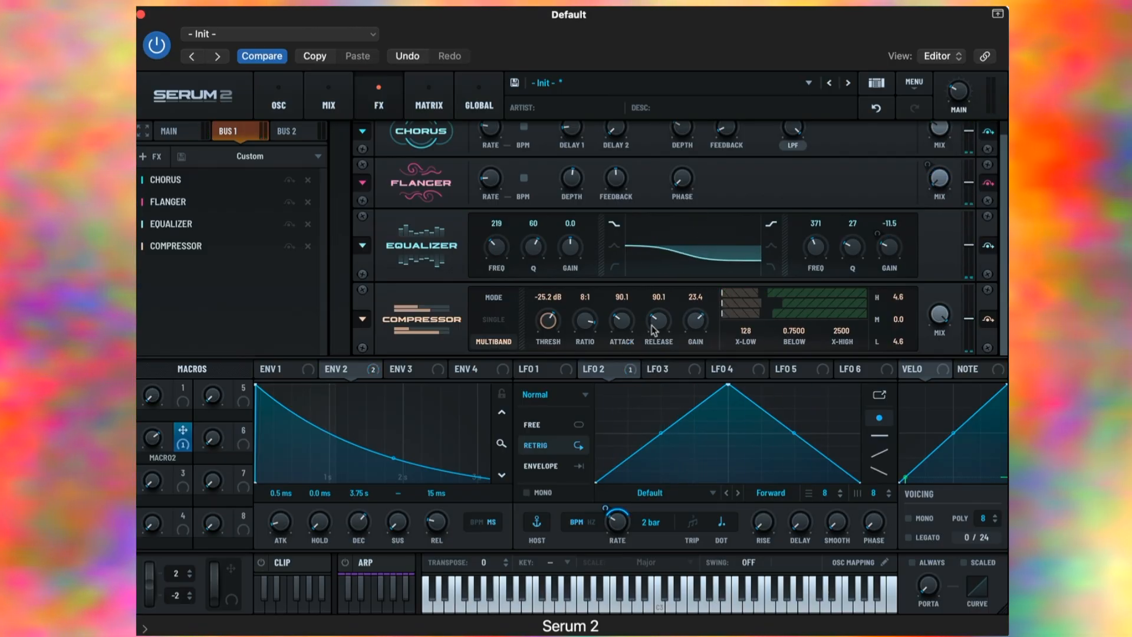
pyautogui.moveTo(654, 329); pyautogui.dragTo(653, 315)
pyautogui.moveTo(622, 324); pyautogui.dragTo(624, 457)
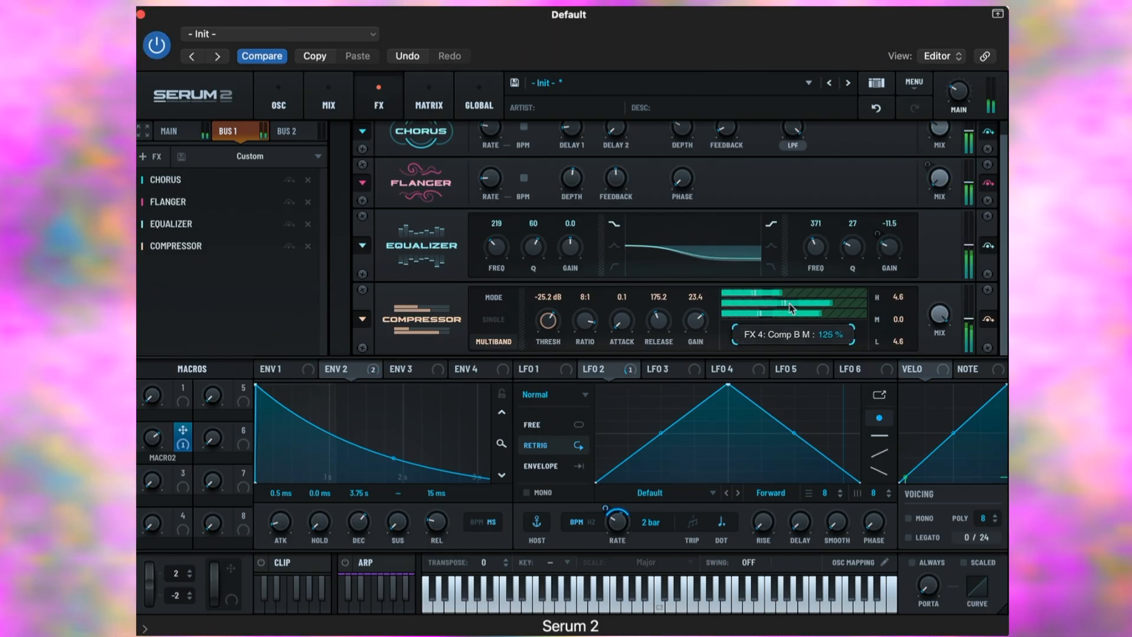
# Step: Adjust the compressor's band ranges, setting high gain to 3.4, low gain to 13.2, the below ratio to 0.7092 and X-High to 2699
pyautogui.moveTo(789, 304); pyautogui.dragTo(773, 317)
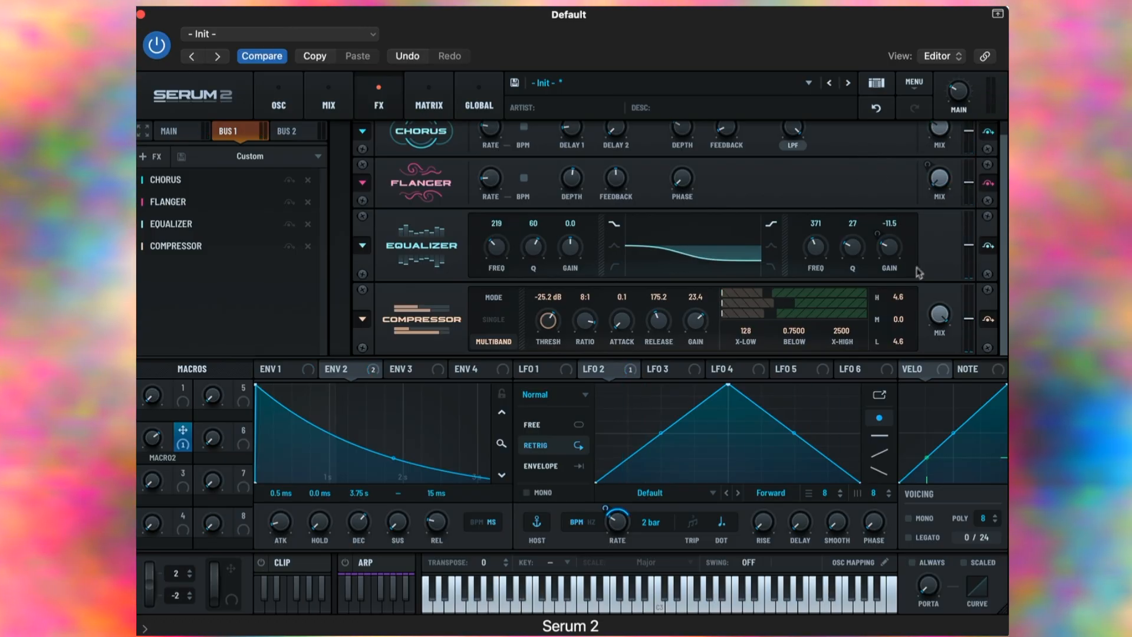
pyautogui.moveTo(898, 296); pyautogui.dragTo(904, 296)
pyautogui.moveTo(904, 349); pyautogui.dragTo(906, 319)
pyautogui.press('space')
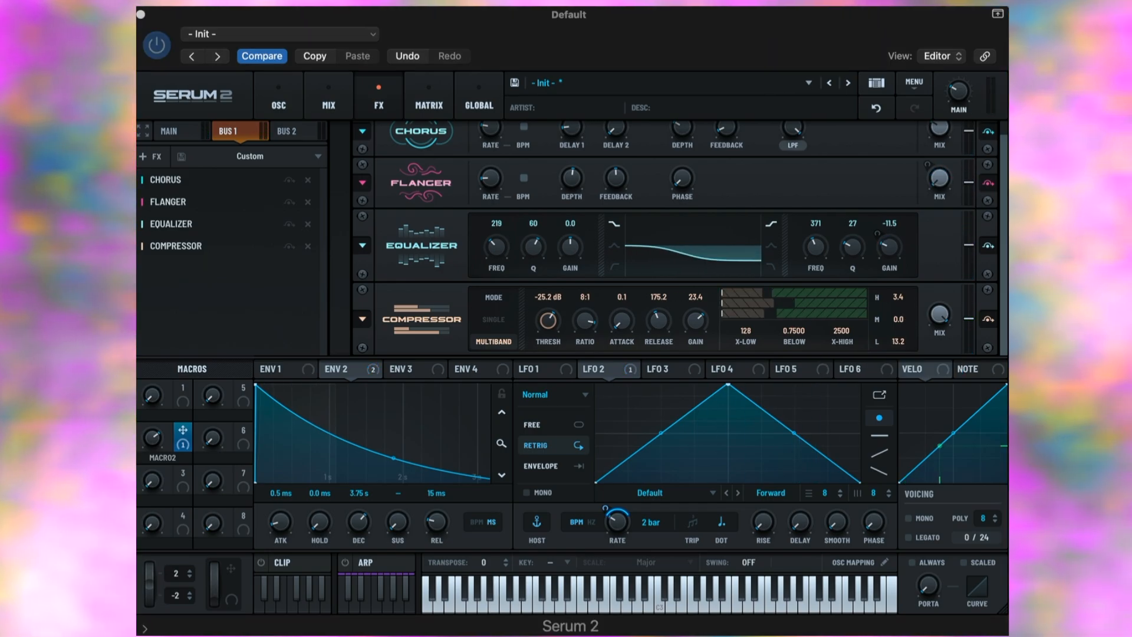
pyautogui.press('space')
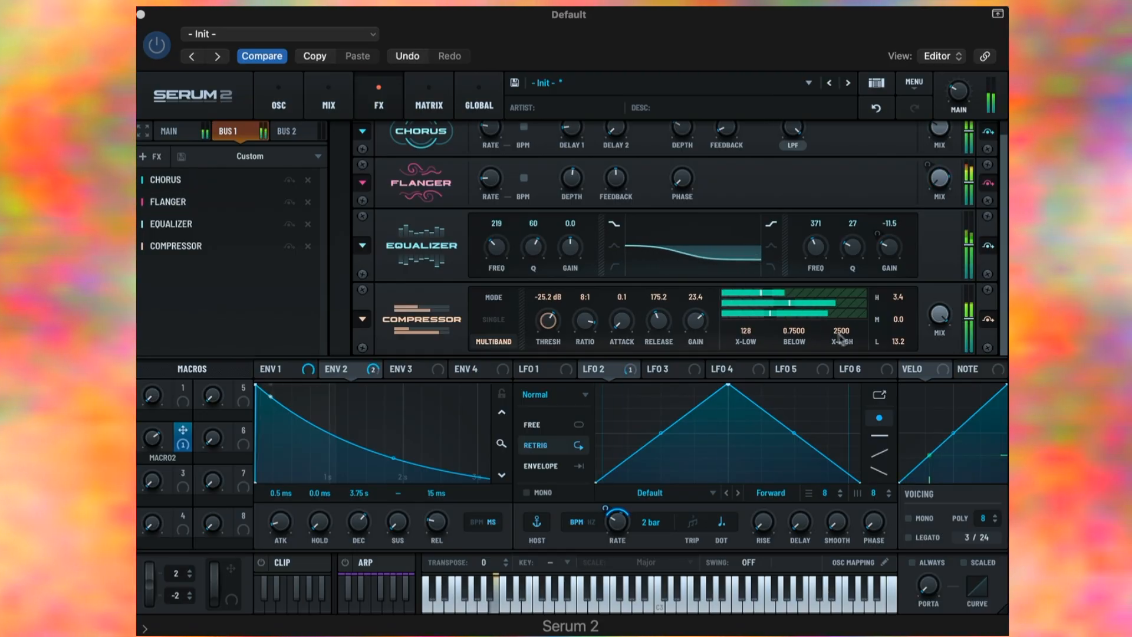
pyautogui.moveTo(842, 331); pyautogui.dragTo(796, 338)
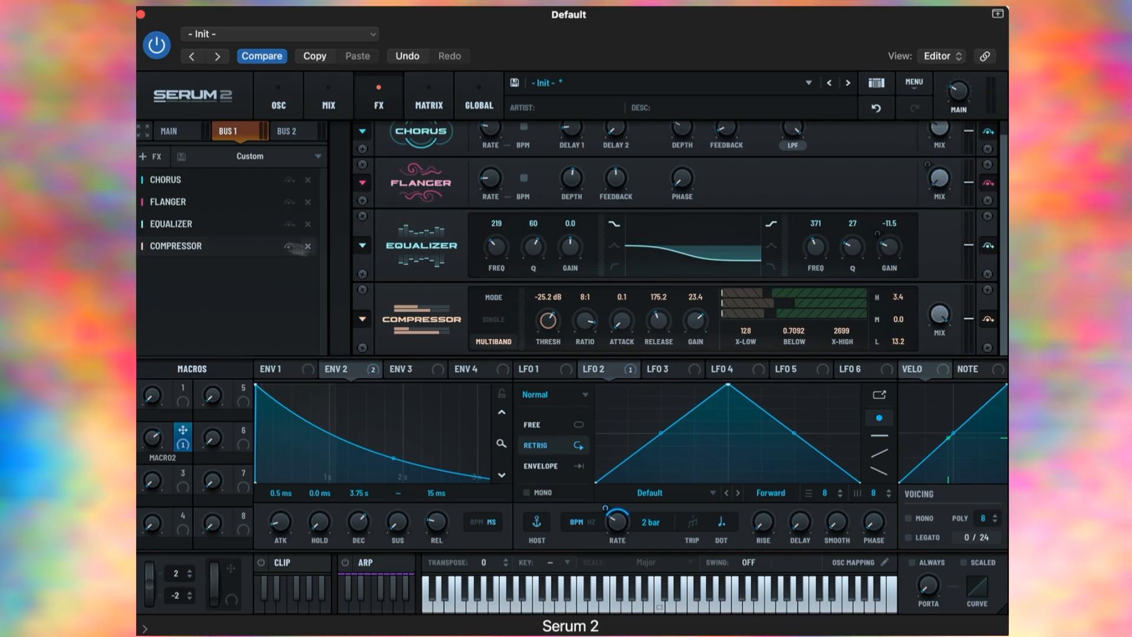
# Step: Add a Sine Shaper distortion to Bus 1 with its pre filter at 127 Hz and Q 0.8, and raise the drive to about 87%
pyautogui.click(142, 156)
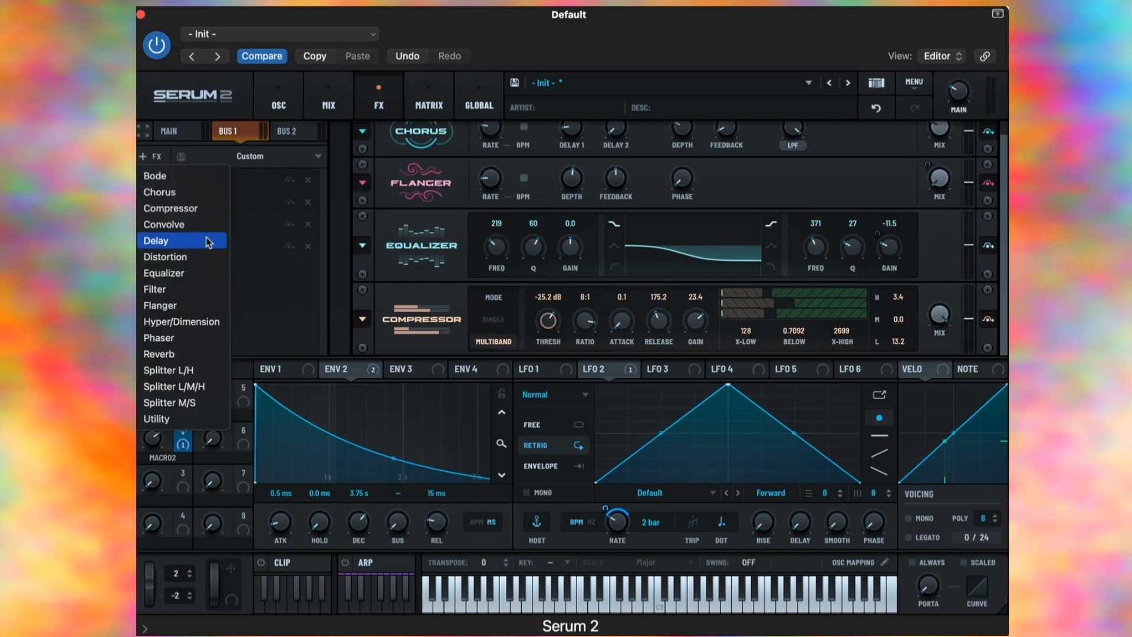
pyautogui.click(170, 257)
pyautogui.click(502, 327)
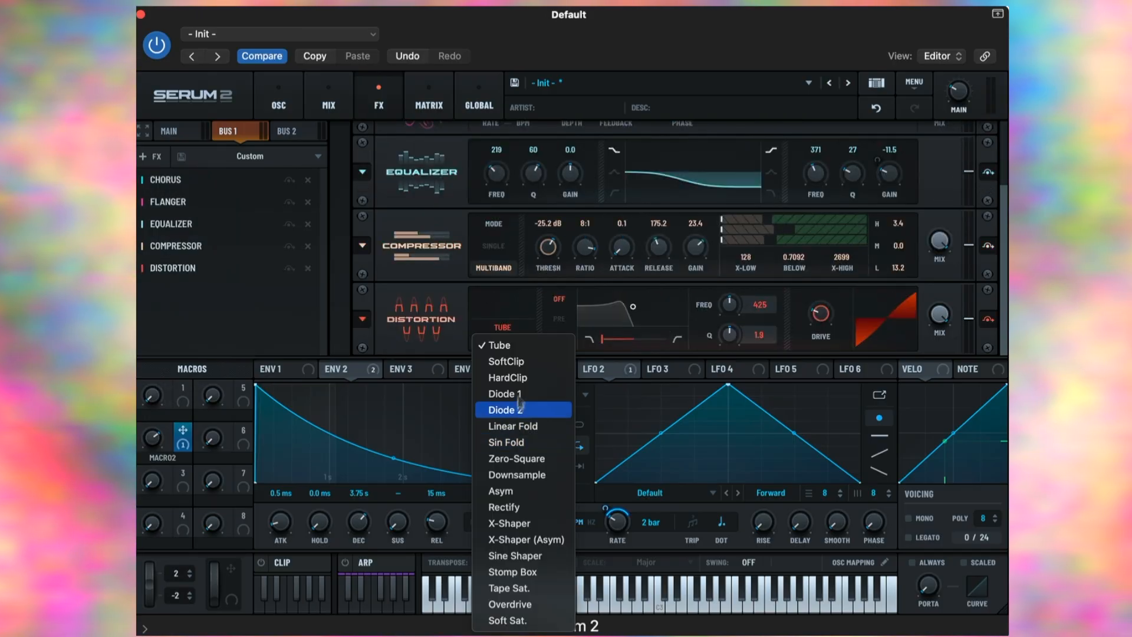
pyautogui.click(619, 378)
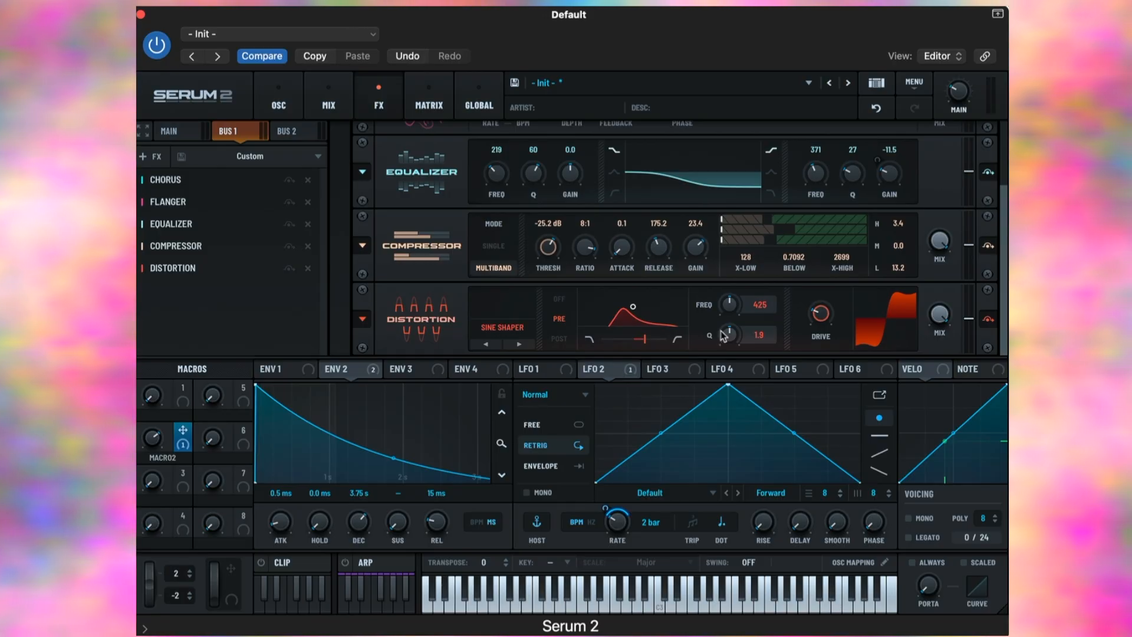
pyautogui.moveTo(729, 309); pyautogui.dragTo(725, 355)
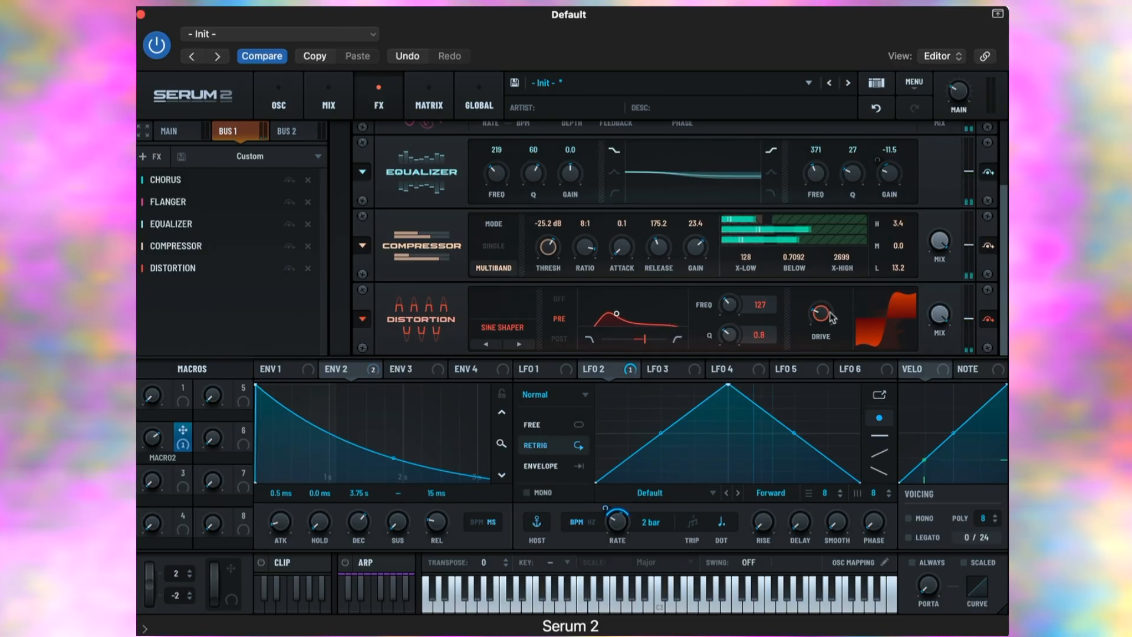
pyautogui.moveTo(832, 317); pyautogui.dragTo(826, 213)
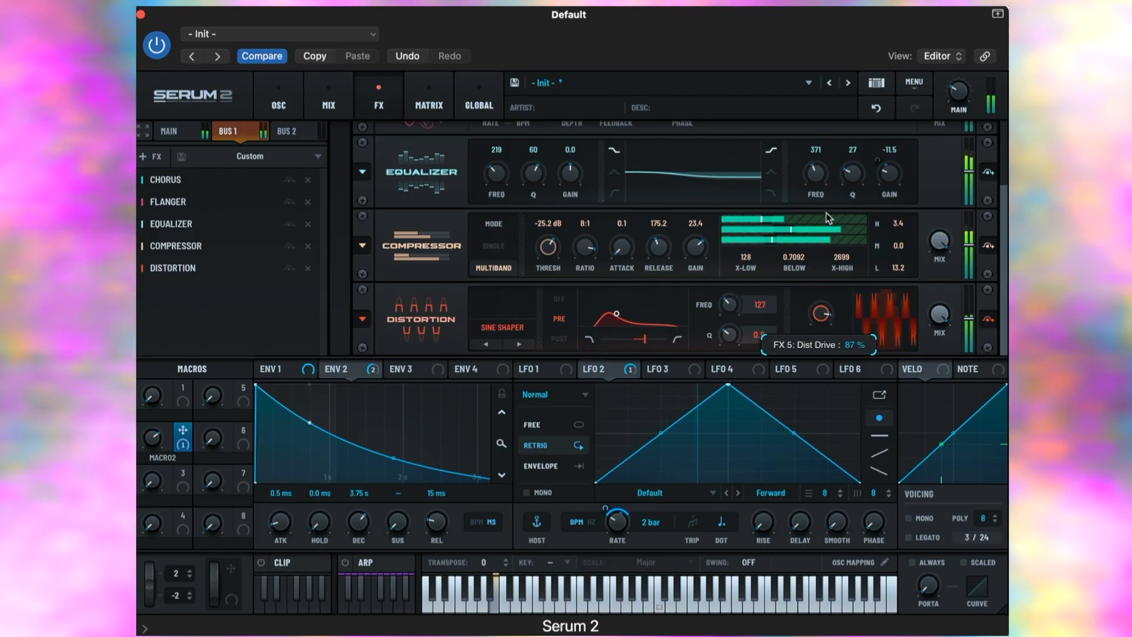
# Step: Lower the distortion's mix and modulate it with LFO 2
pyautogui.moveTo(939, 314); pyautogui.dragTo(932, 447)
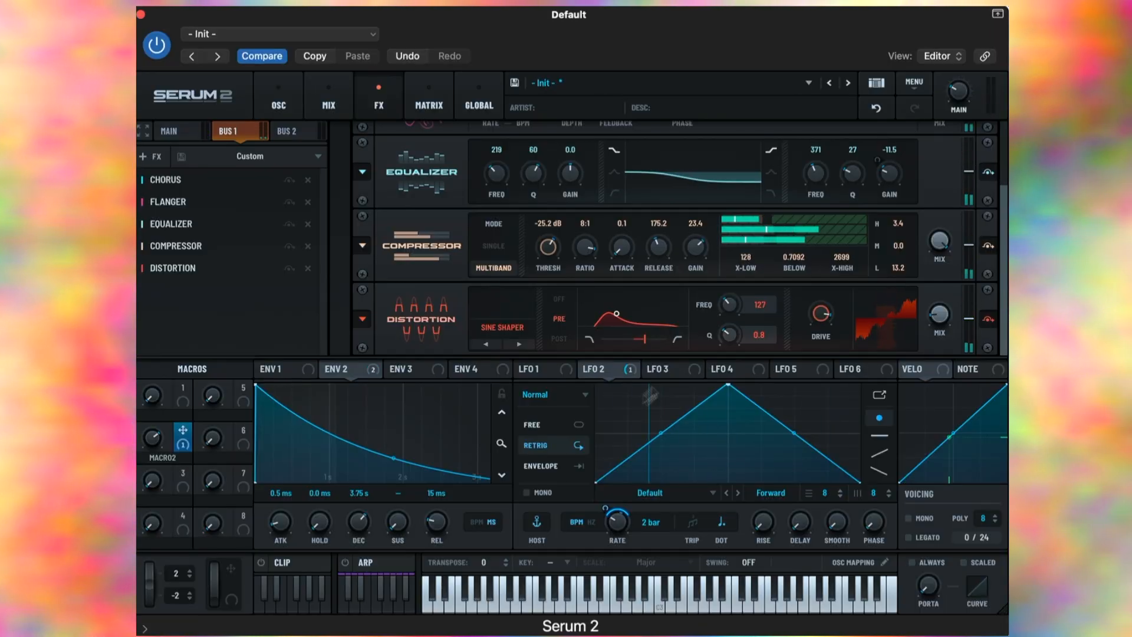
pyautogui.moveTo(585, 368); pyautogui.dragTo(937, 318)
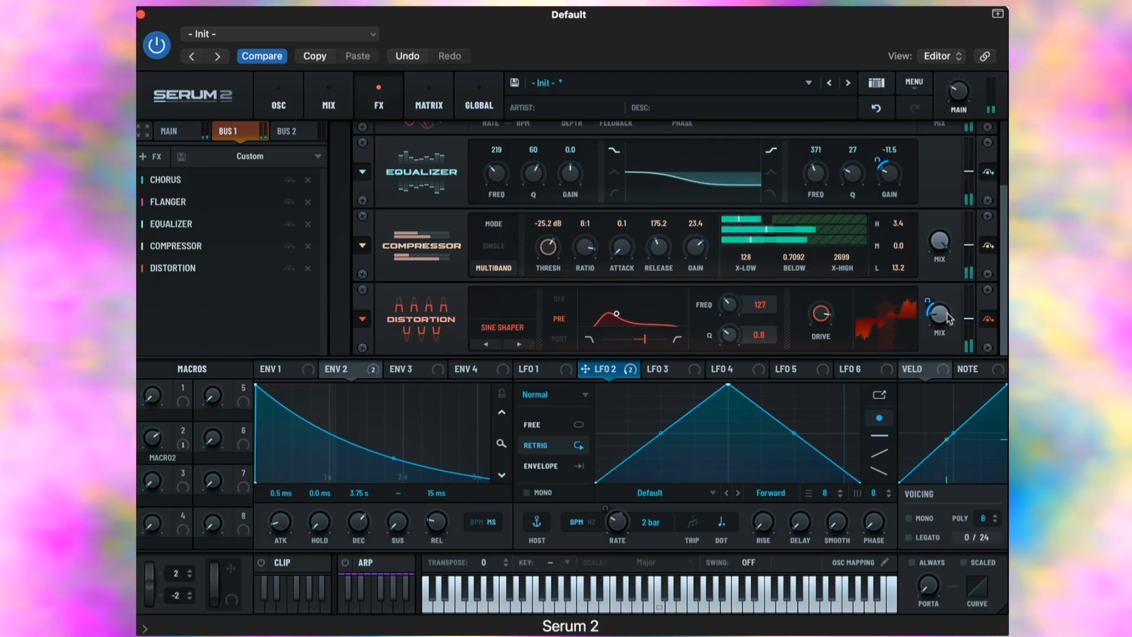
pyautogui.moveTo(931, 307)
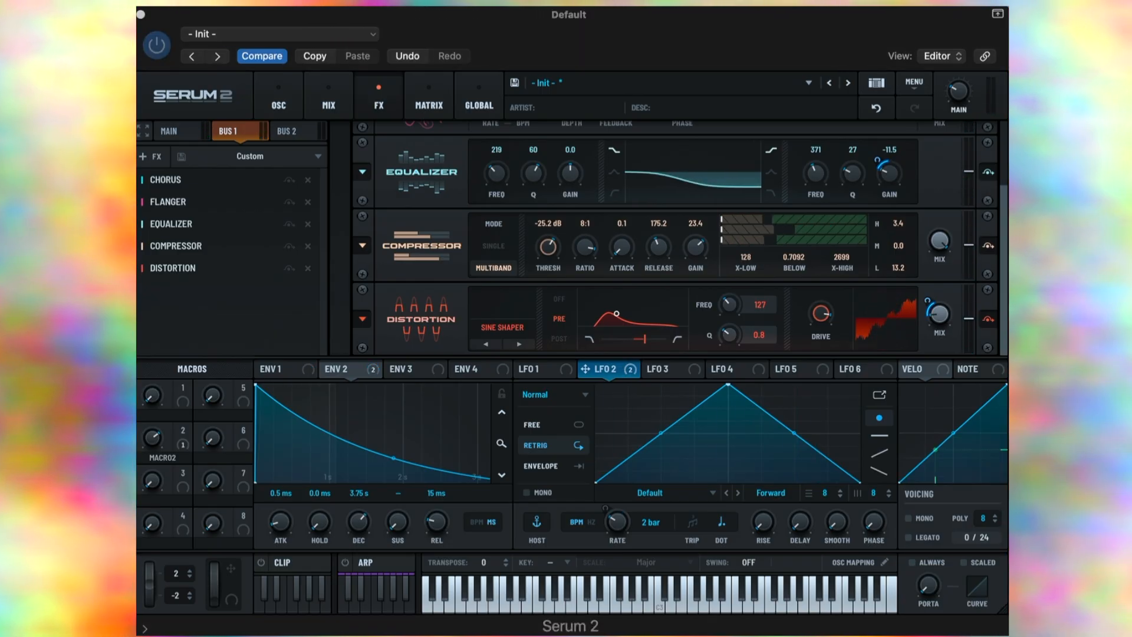
# Step: Add an Equalizer to the Main effects chain and lower its high-shelf gain to -9.1 dB
pyautogui.click(181, 133)
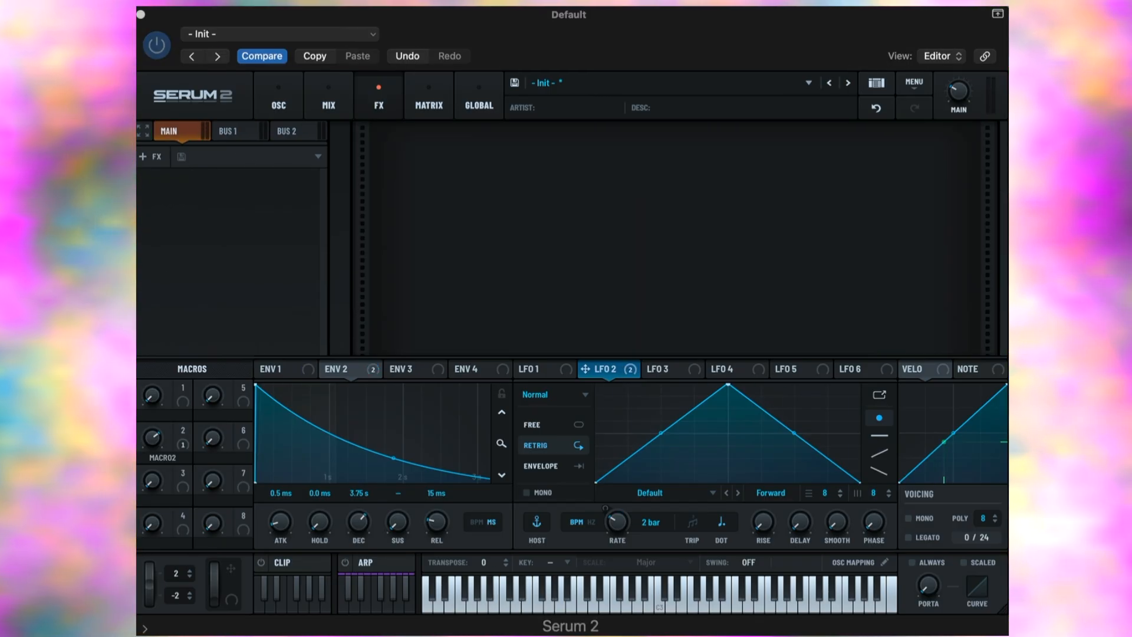
pyautogui.click(149, 156)
pyautogui.click(186, 284)
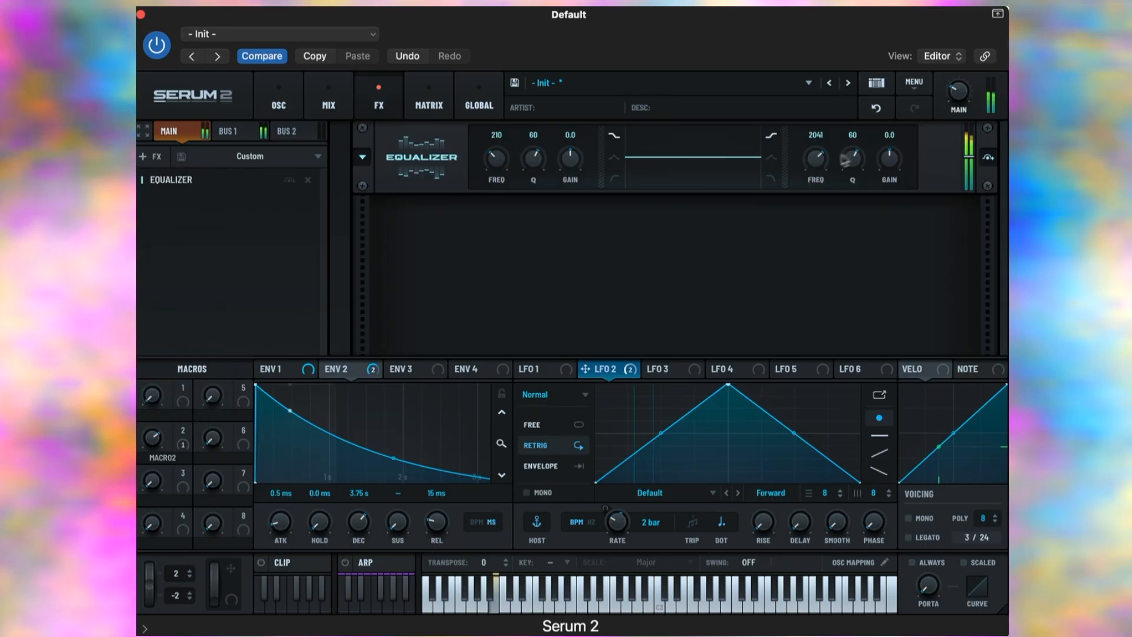
pyautogui.moveTo(889, 157); pyautogui.dragTo(704, 345)
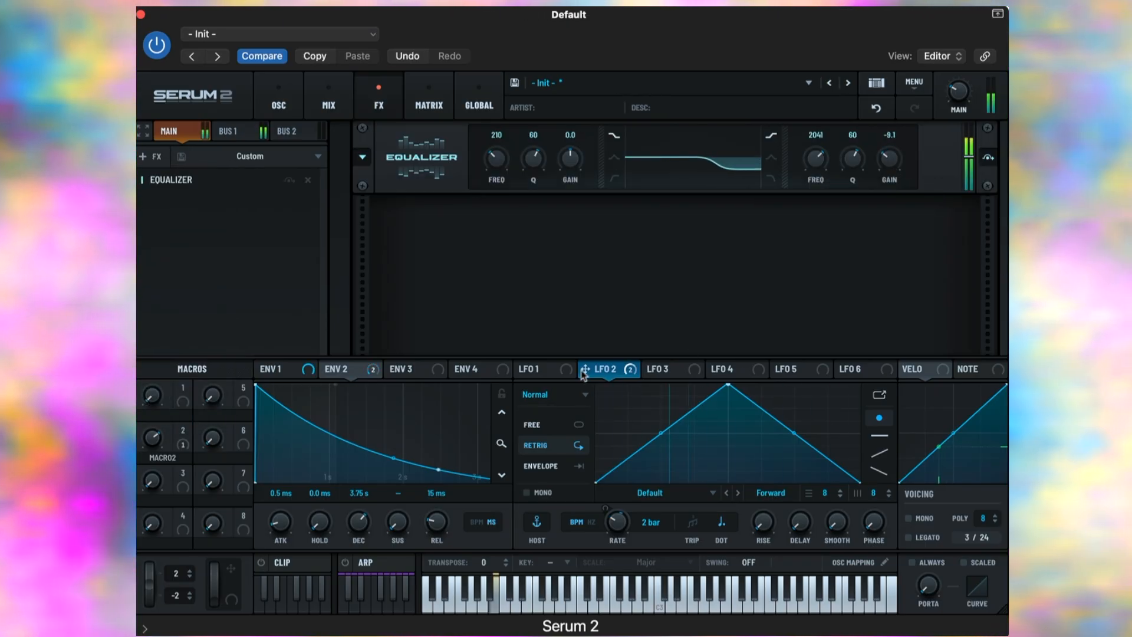
# Step: Modulate the Main equalizer's high-shelf gain with LFO 2, and set the shelf to 161 Hz with a gain of -9.7 dB
pyautogui.moveTo(584, 372); pyautogui.dragTo(884, 157)
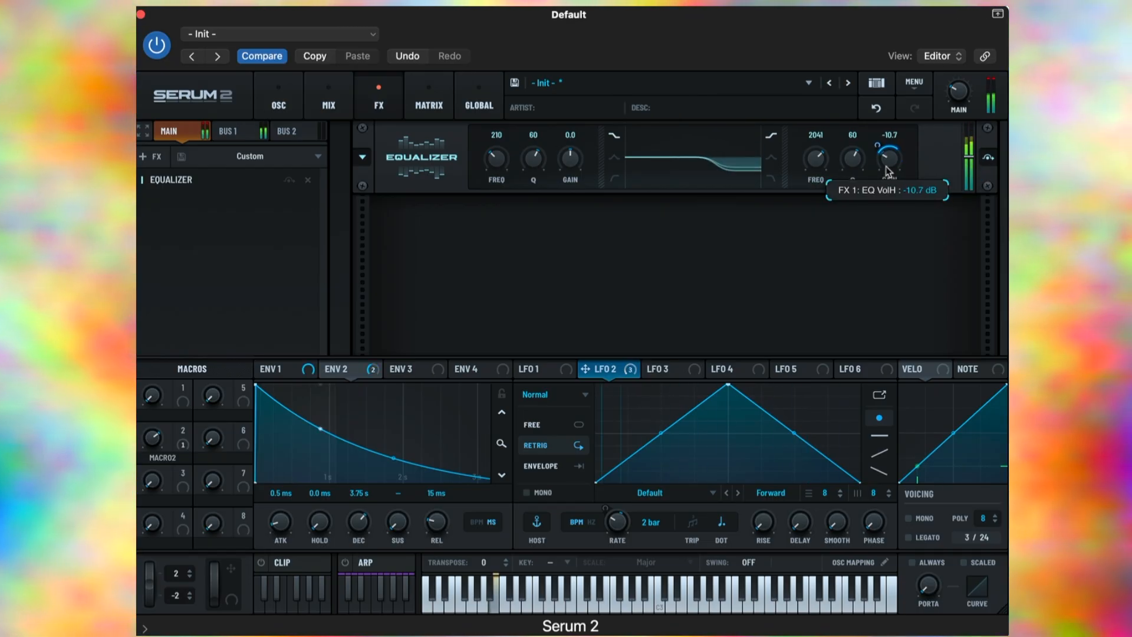
pyautogui.moveTo(815, 158); pyautogui.dragTo(818, 242)
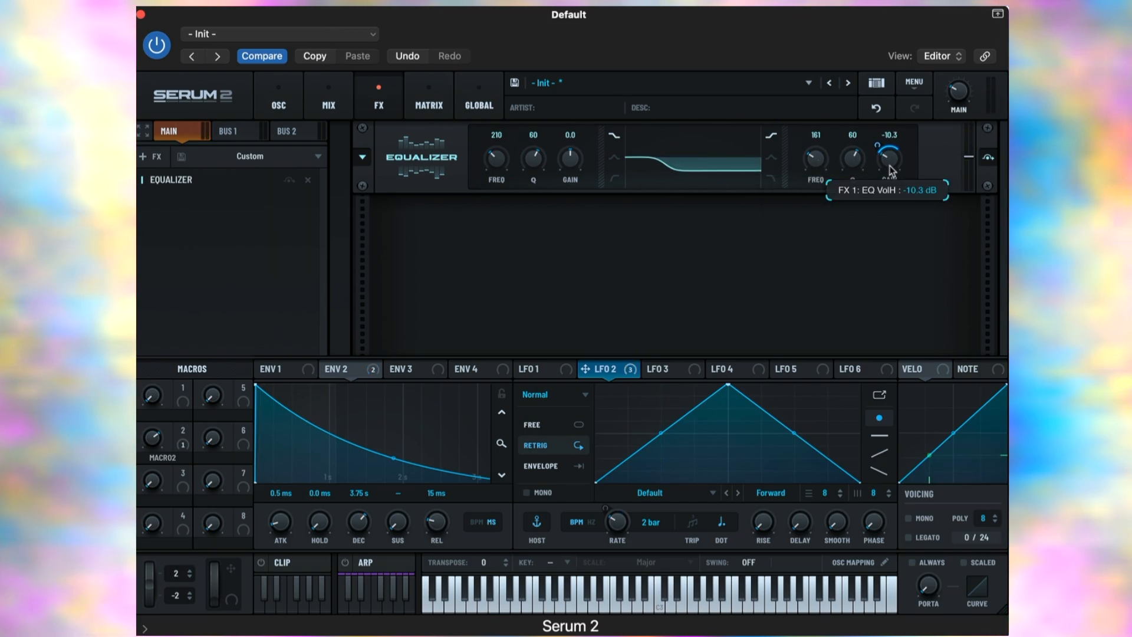
pyautogui.moveTo(891, 171); pyautogui.dragTo(887, 162)
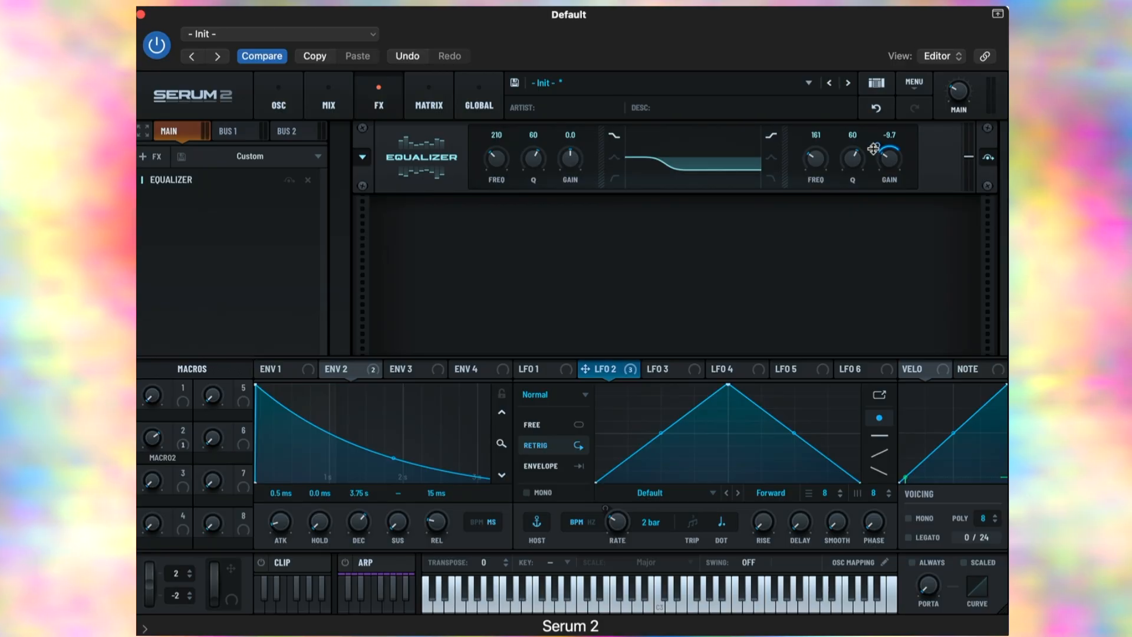
pyautogui.moveTo(874, 148)
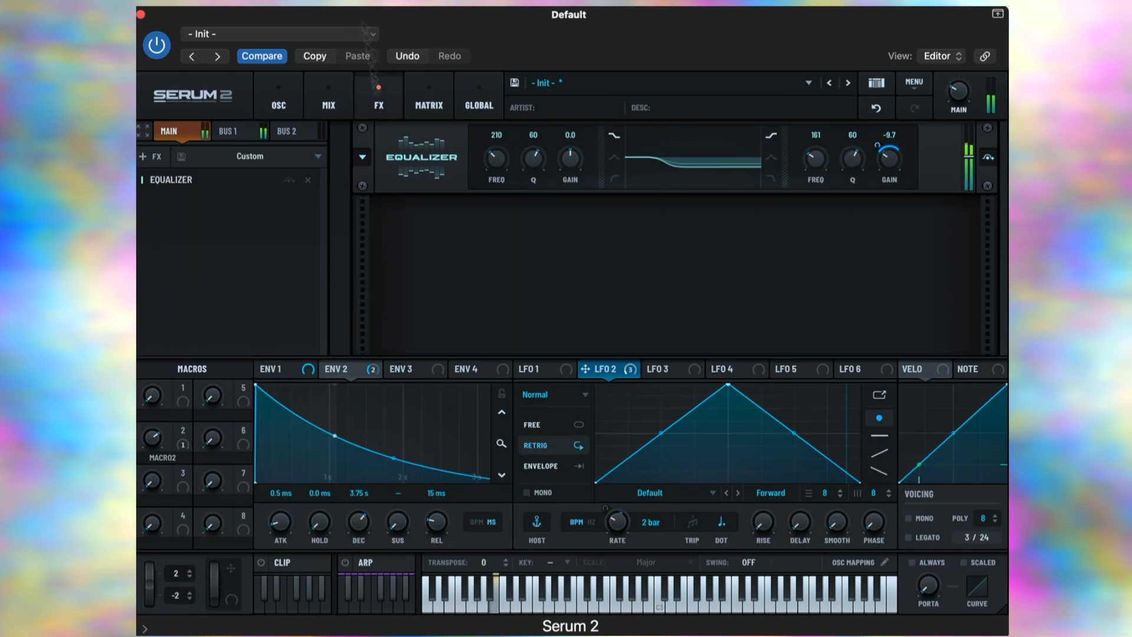
# Step: Add Hyper/Dimension to the Main effects chain and modulate the Hyper mix by 26% and the Dimension mix with LFO 2
pyautogui.click(156, 157)
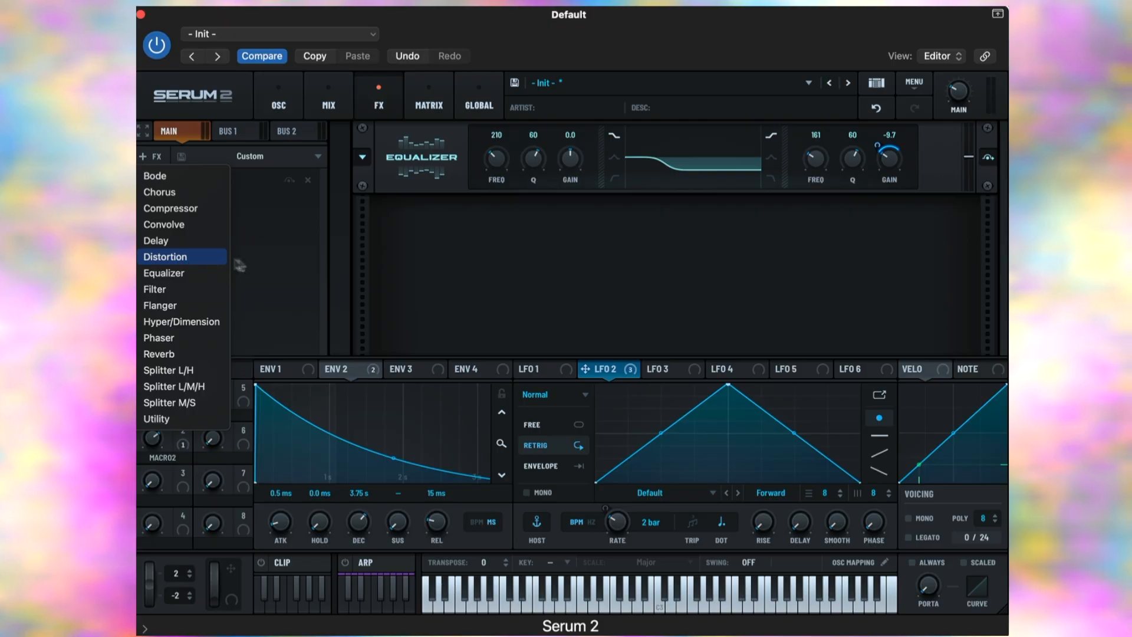
pyautogui.click(284, 257)
pyautogui.click(157, 157)
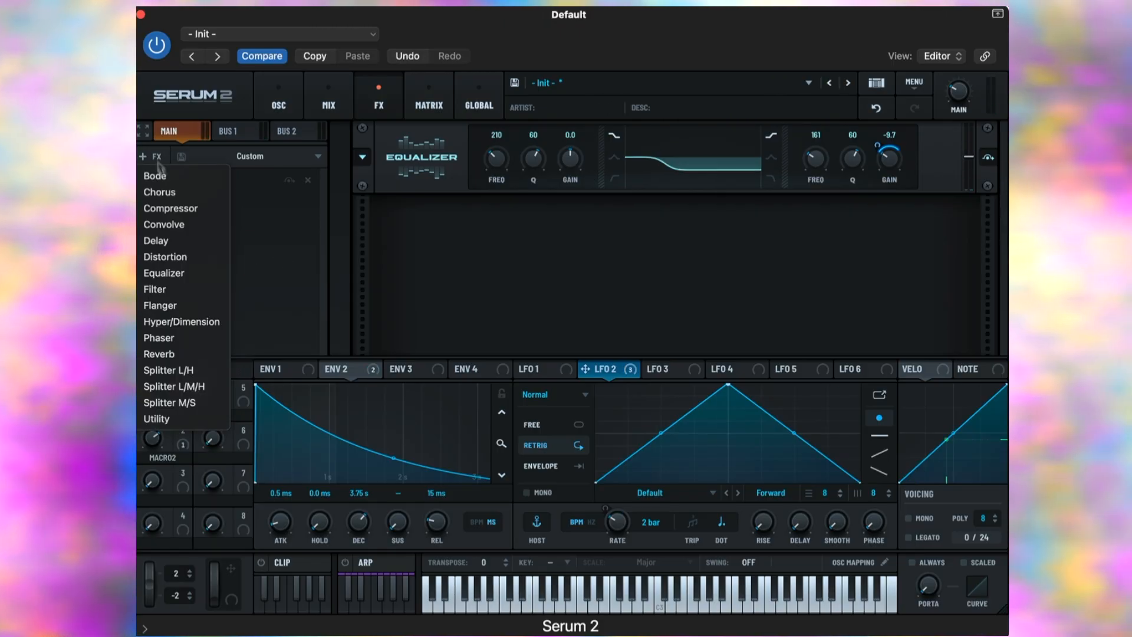
pyautogui.click(194, 322)
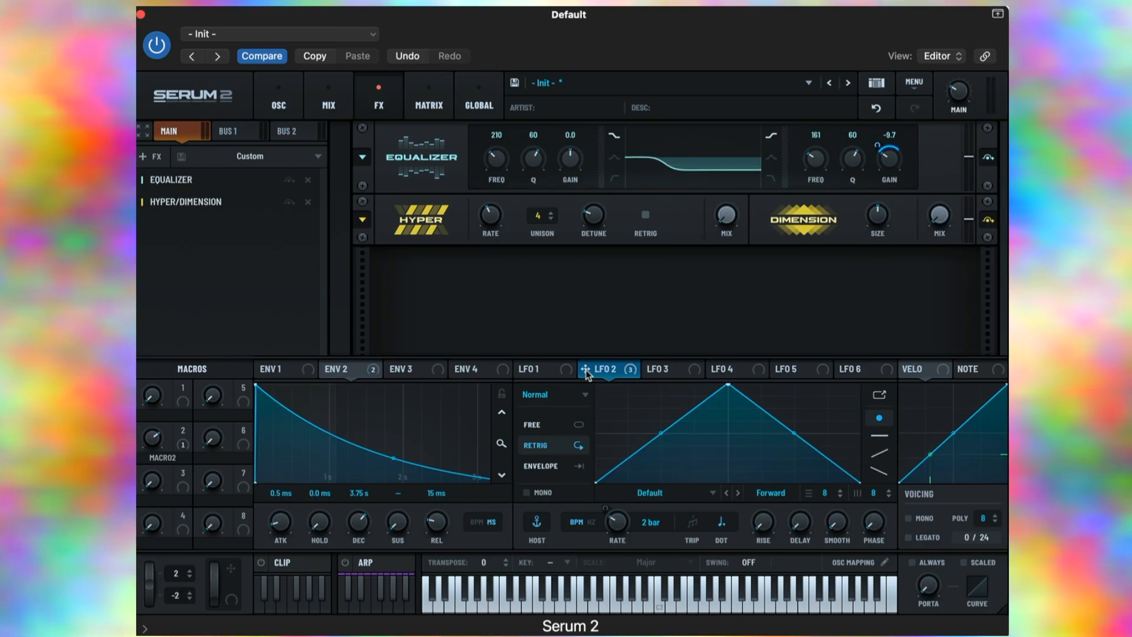
pyautogui.moveTo(585, 369); pyautogui.dragTo(719, 264)
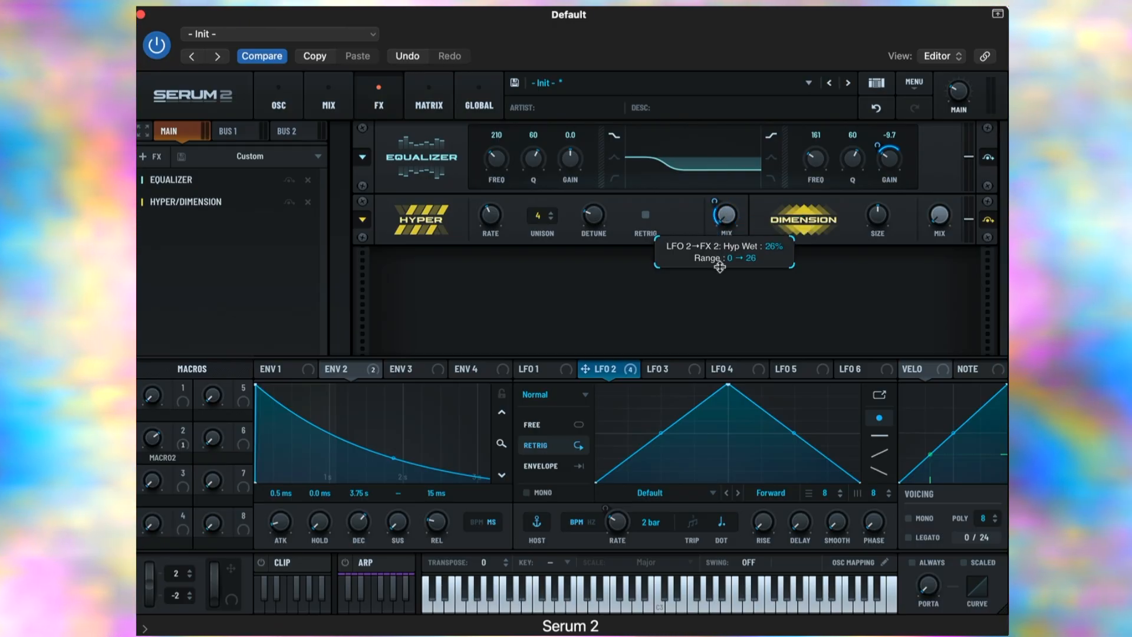
pyautogui.moveTo(601, 369); pyautogui.dragTo(921, 220)
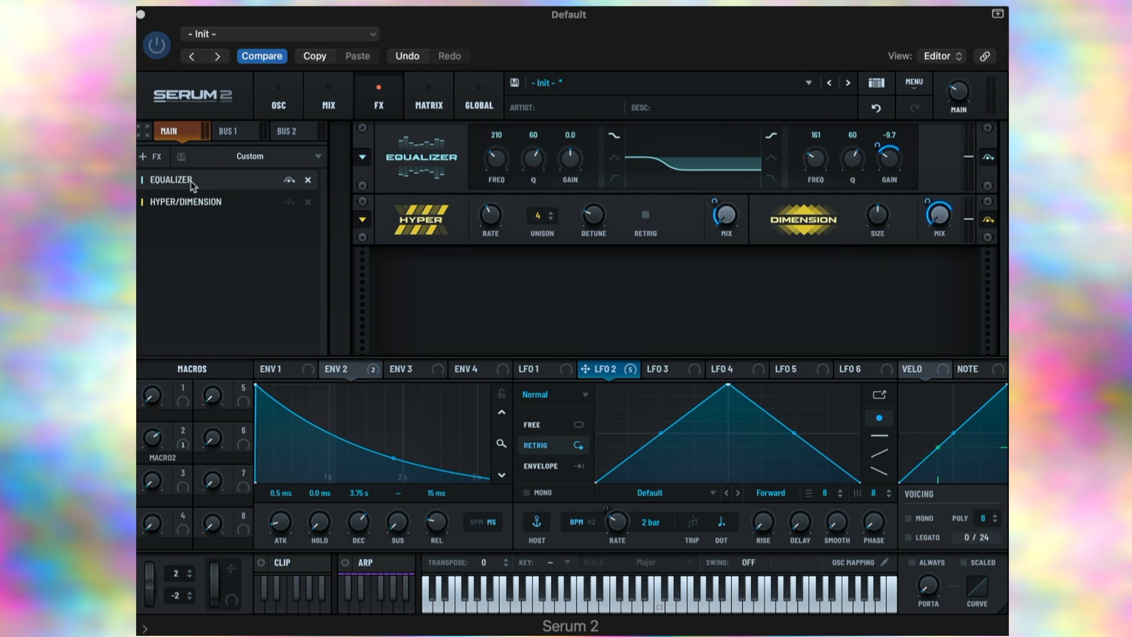
# Step: Add a Delay to the end of the Main effects chain
pyautogui.click(152, 157)
pyautogui.click(168, 240)
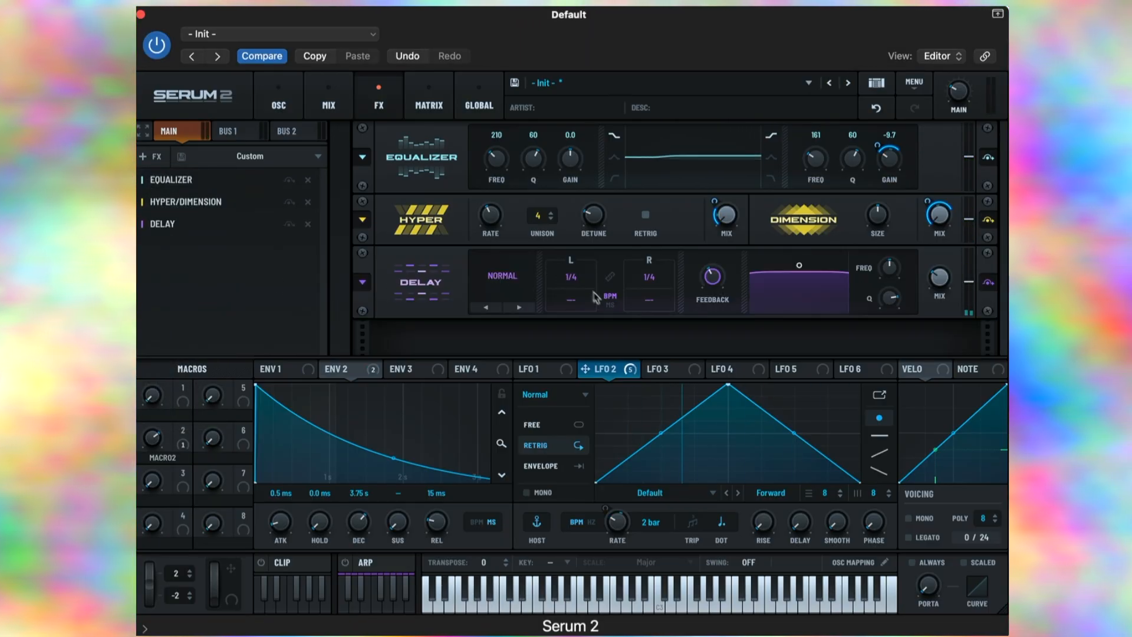
# Step: Switch the Main Delay to millisecond times, set 19.67 ms left and 31.08 ms right, and narrow its filter band
pyautogui.click(609, 301)
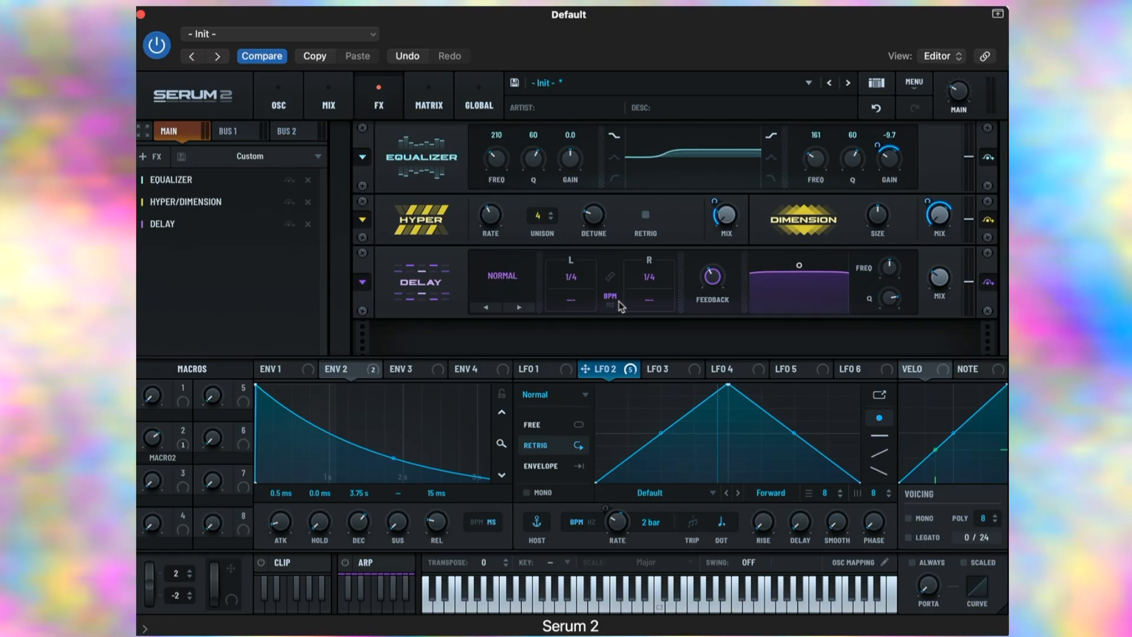
pyautogui.moveTo(570, 277); pyautogui.dragTo(572, 314)
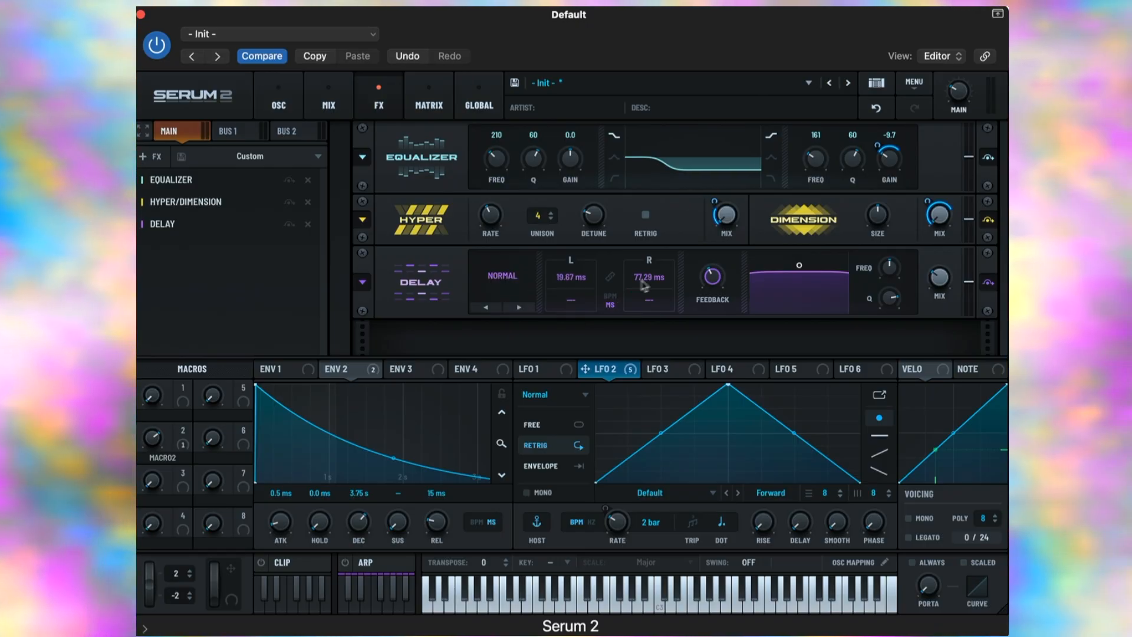
pyautogui.moveTo(648, 277); pyautogui.dragTo(648, 306)
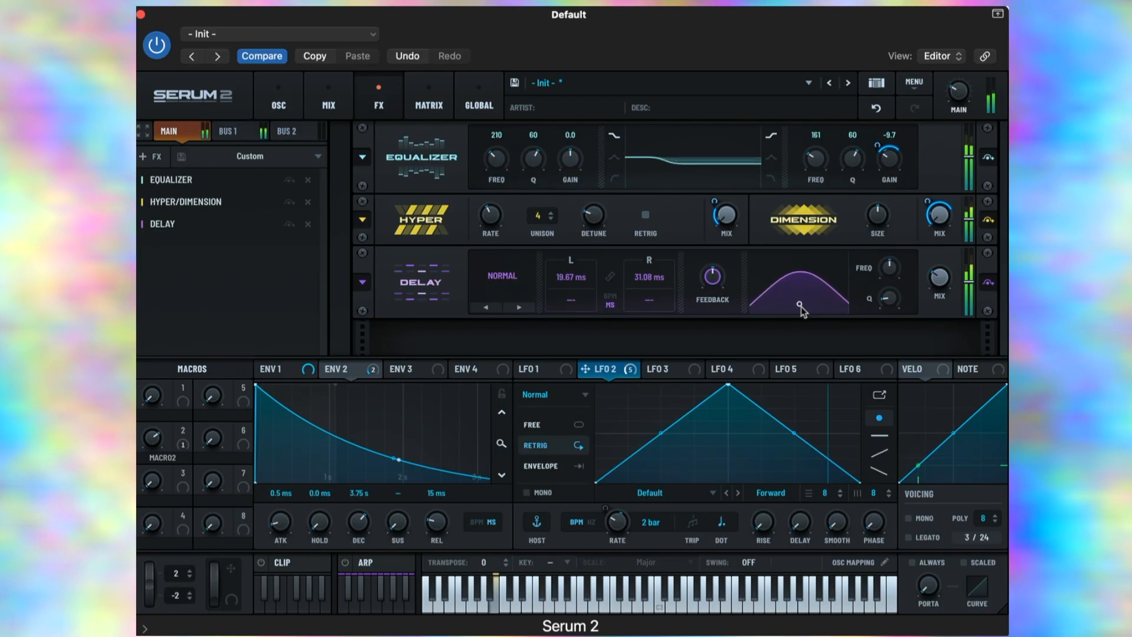
pyautogui.moveTo(800, 307); pyautogui.dragTo(800, 302)
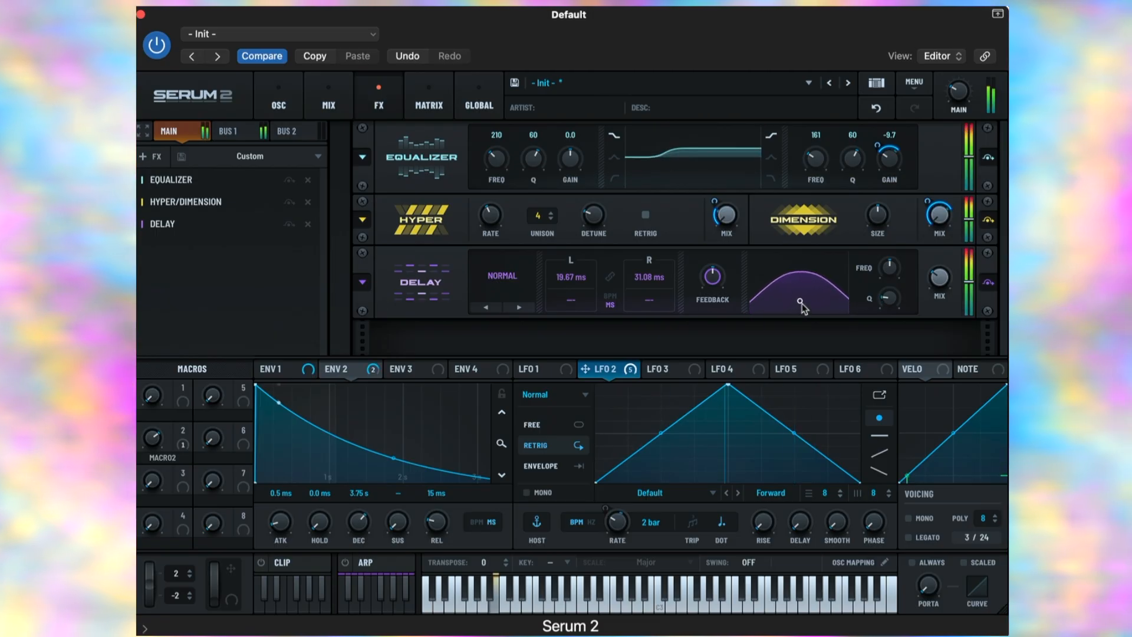
# Step: Modulate the Delay mix with LFO 2 and reduce the modulation depth while auditioning the sound
pyautogui.moveTo(937, 274)
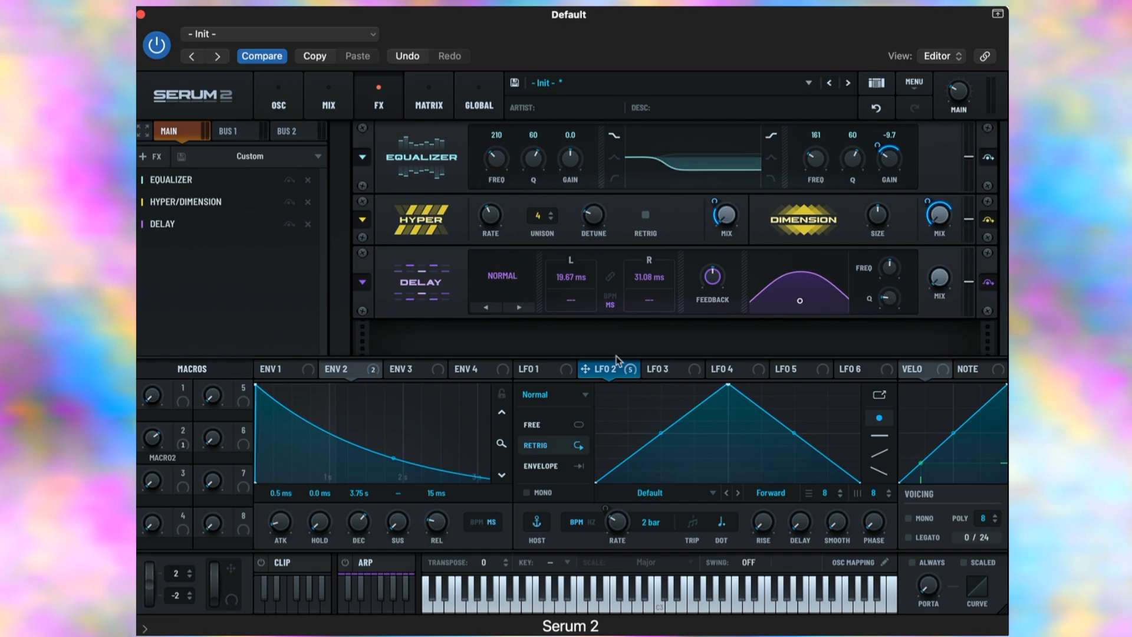
pyautogui.moveTo(617, 366); pyautogui.dragTo(952, 217)
pyautogui.moveTo(929, 270)
pyautogui.mouseDown()
pyautogui.moveTo(927, 296)
pyautogui.moveTo(930, 248)
pyautogui.moveTo(929, 288)
pyautogui.moveTo(930, 262)
pyautogui.mouseUp()
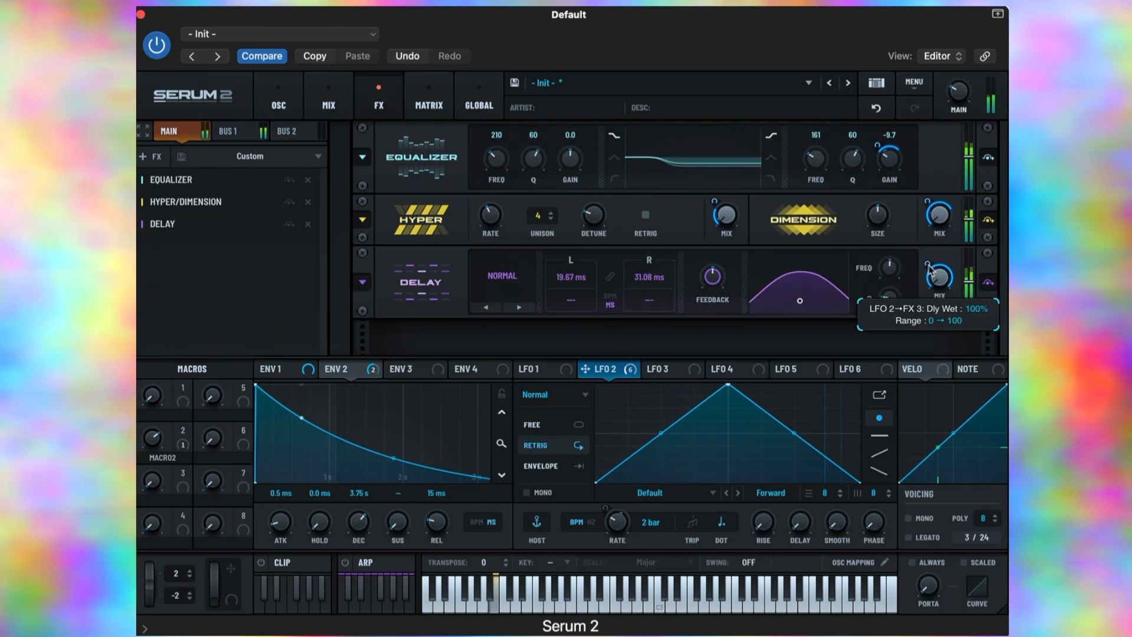
pyautogui.press('space')
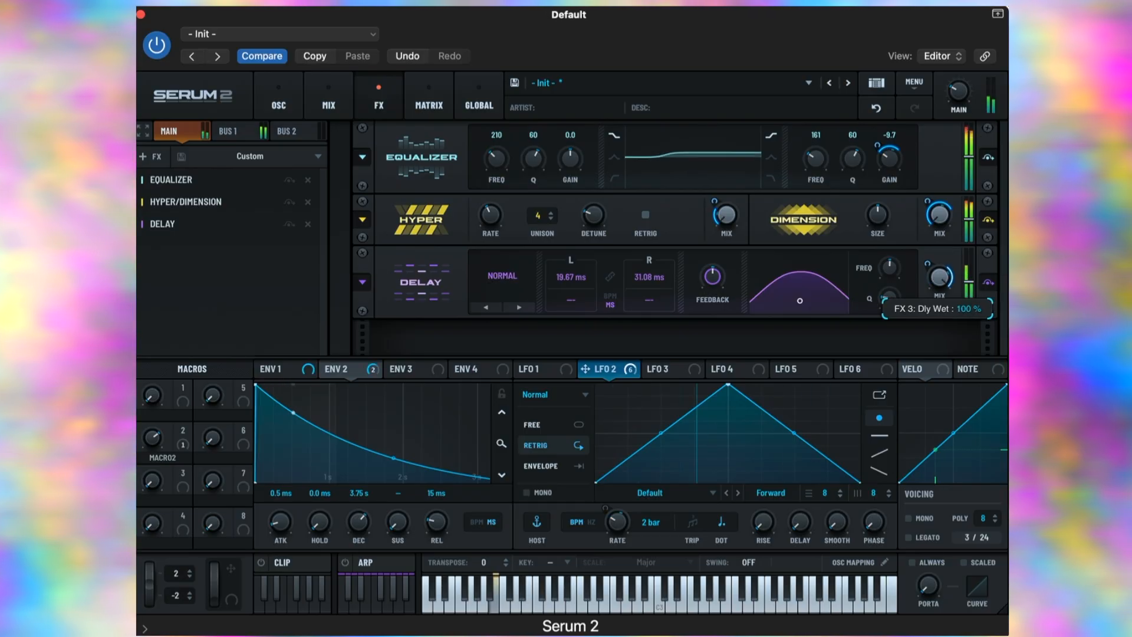
pyautogui.moveTo(931, 262)
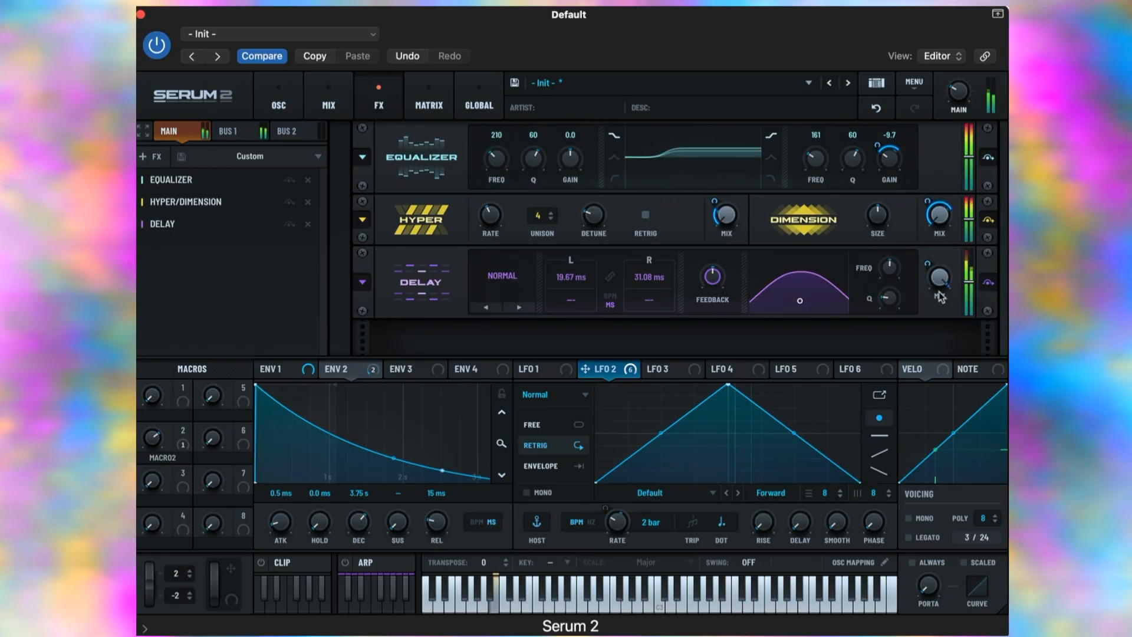
pyautogui.press('space')
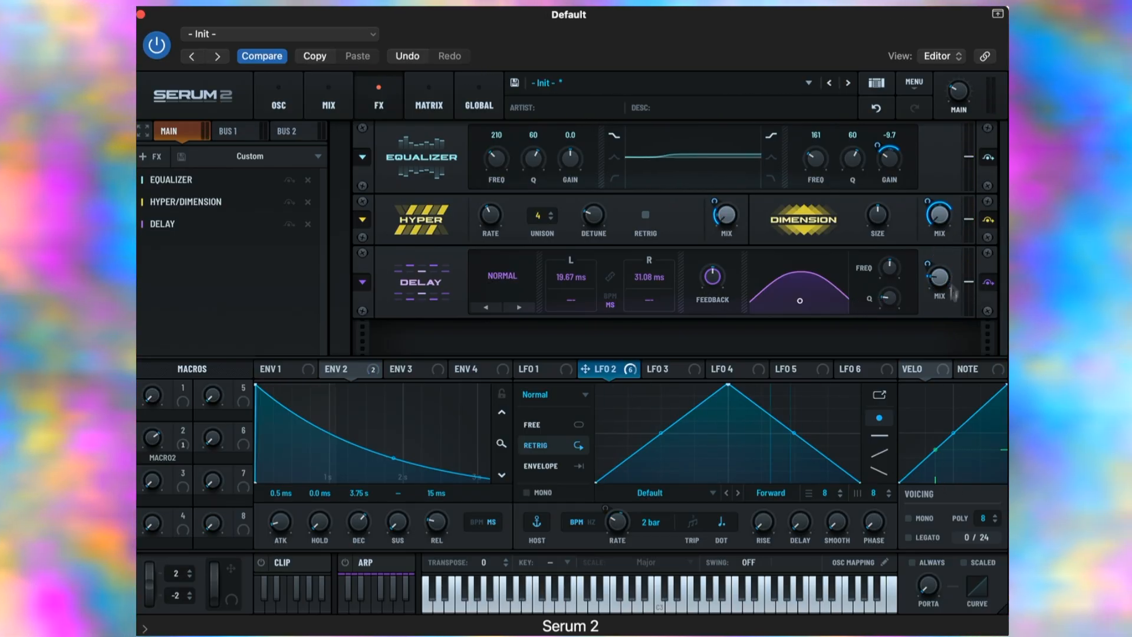
pyautogui.press('space')
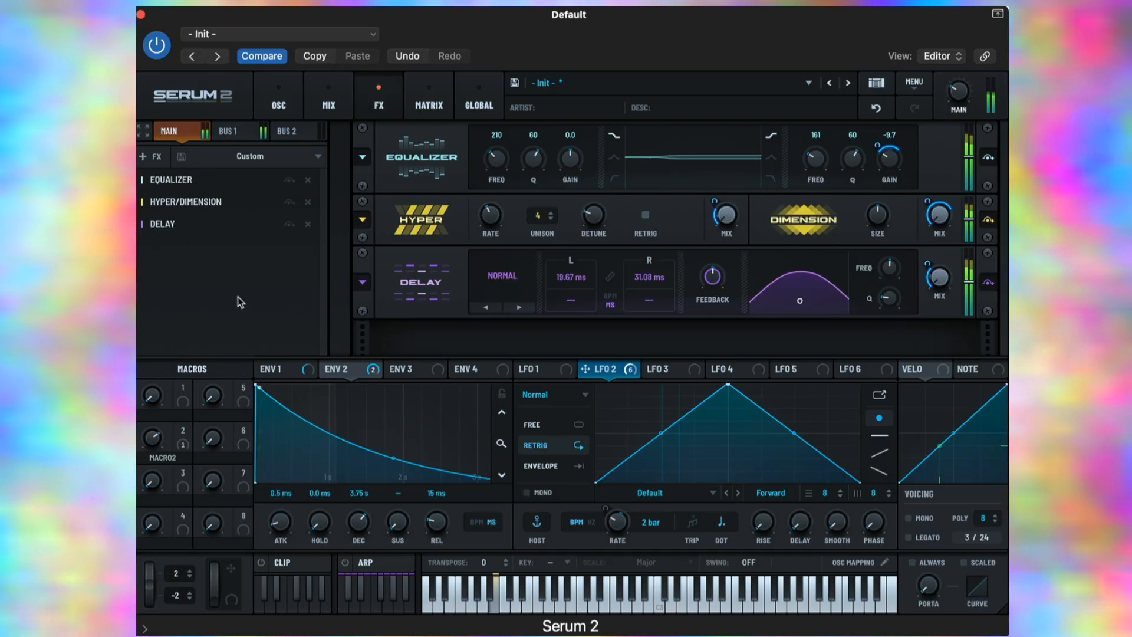
# Step: Add a Reverb to the end of the Main effects chain, set it to Hall and lower its size
pyautogui.click(147, 156)
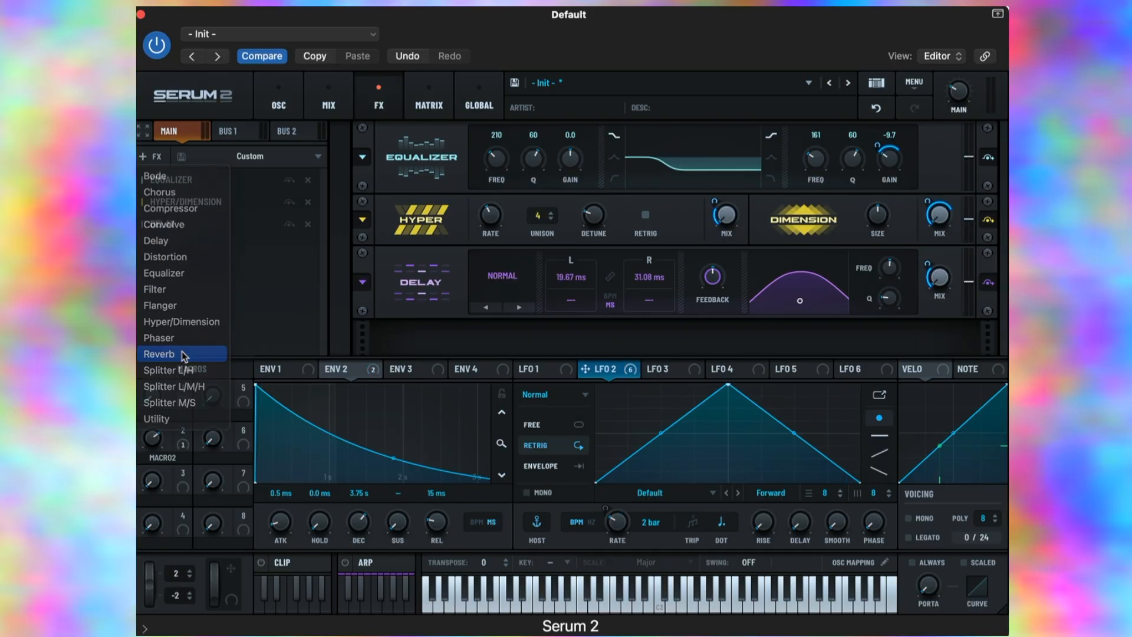
pyautogui.click(183, 353)
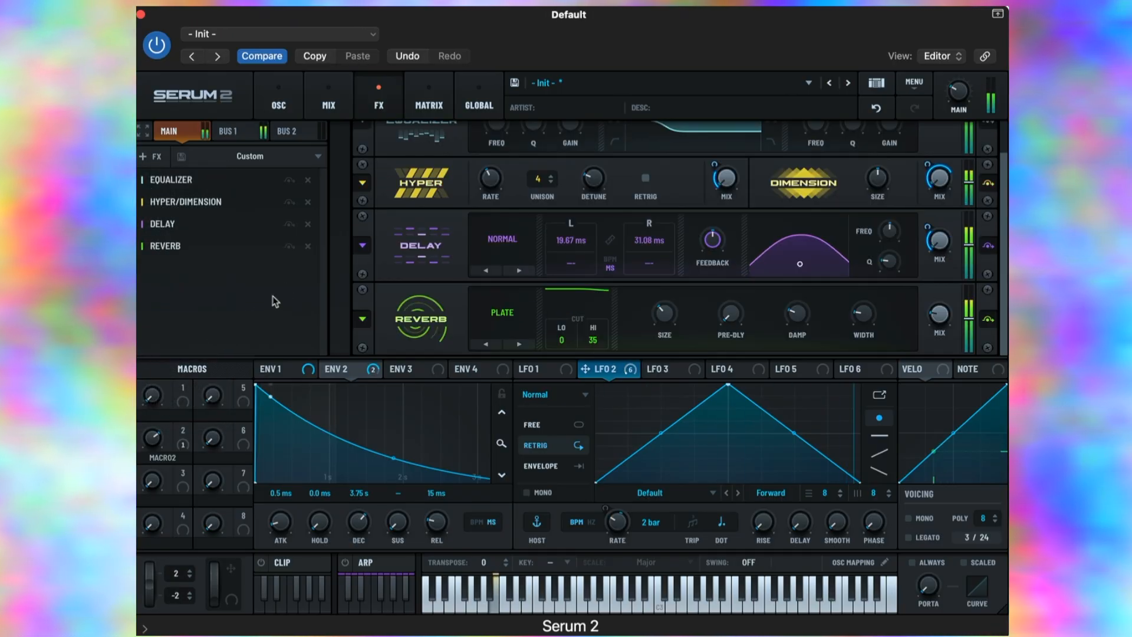
pyautogui.click(497, 344)
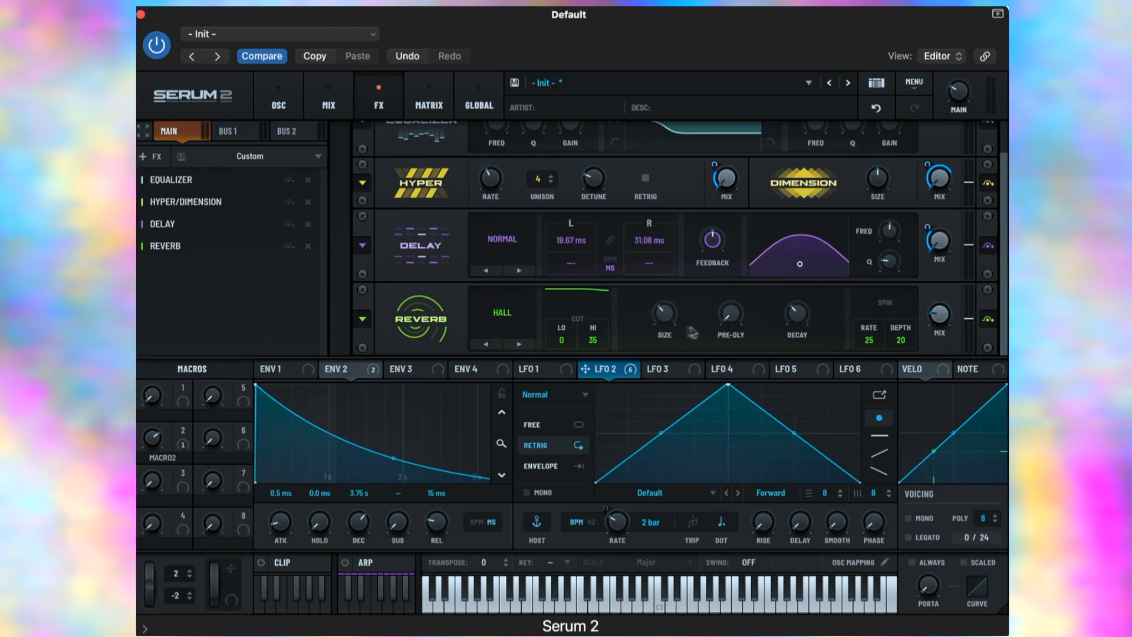
pyautogui.moveTo(666, 316); pyautogui.dragTo(676, 374)
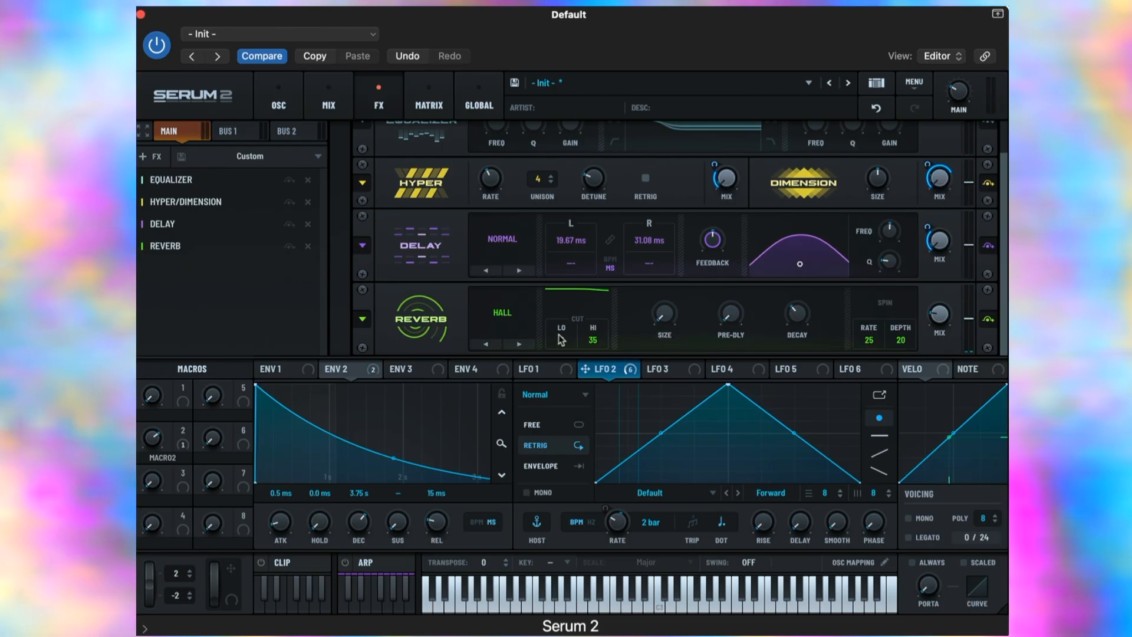
# Step: Set the Reverb's low cut to 59, high cut to 15, spin rate to 0 and spin depth to 31, and adjust its decay
pyautogui.moveTo(556, 349)
pyautogui.moveTo(558, 365); pyautogui.dragTo(570, 243)
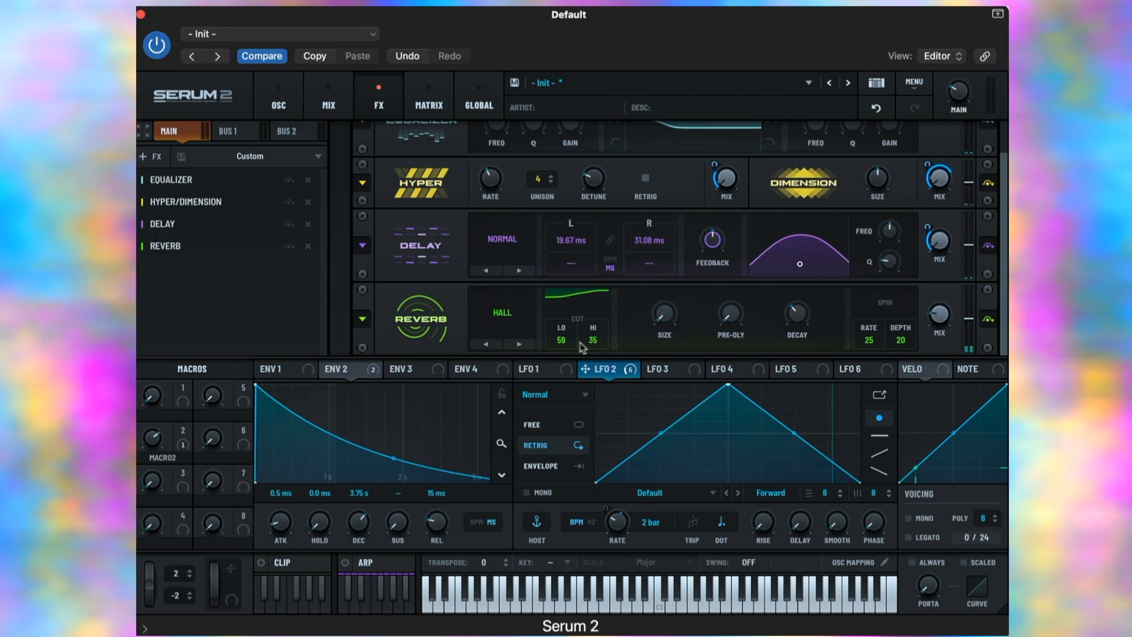
pyautogui.moveTo(592, 340); pyautogui.dragTo(596, 370)
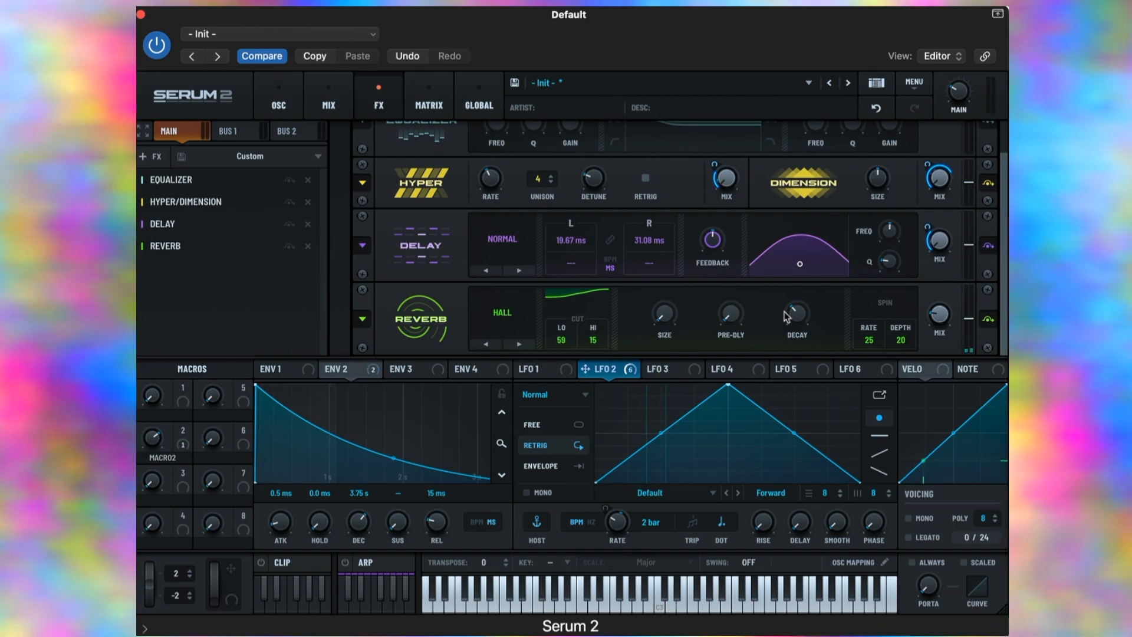
pyautogui.moveTo(796, 313); pyautogui.dragTo(799, 310)
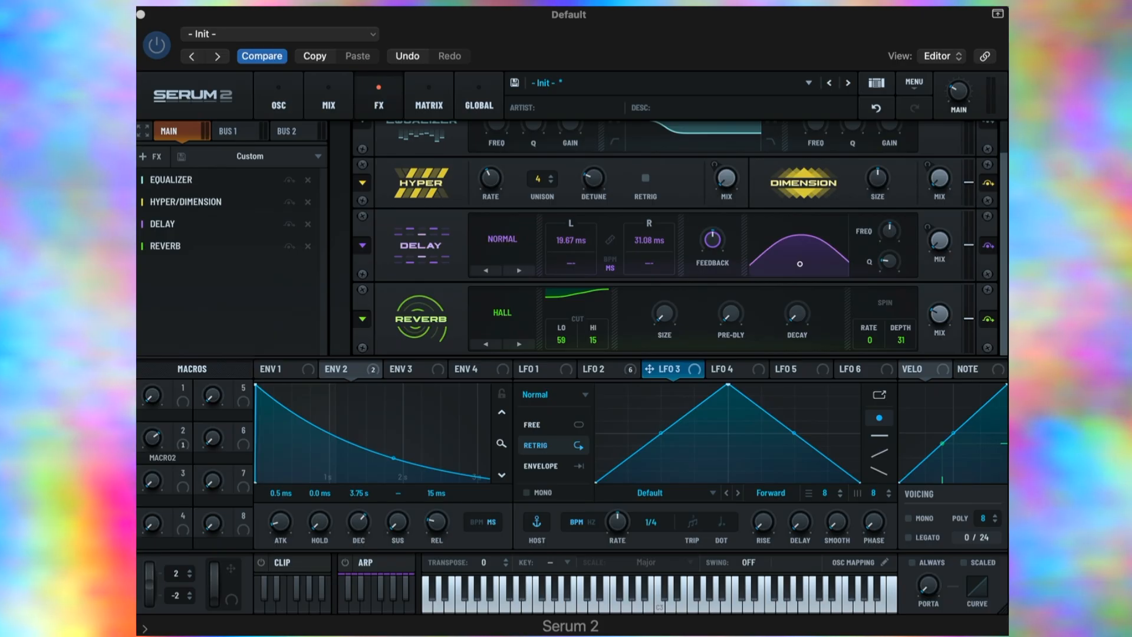
# Step: Reshape LFO 6 into a low early peak with a long gentle fall, and set its rate to 2 bar
pyautogui.click(869, 370)
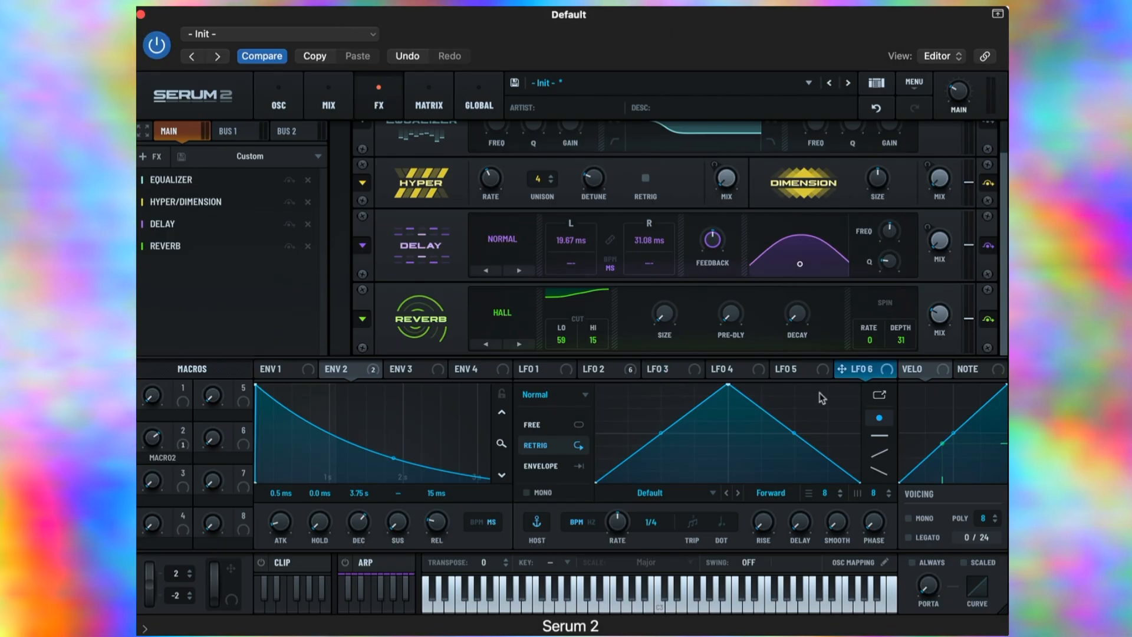
pyautogui.moveTo(924, 266); pyautogui.dragTo(842, 377)
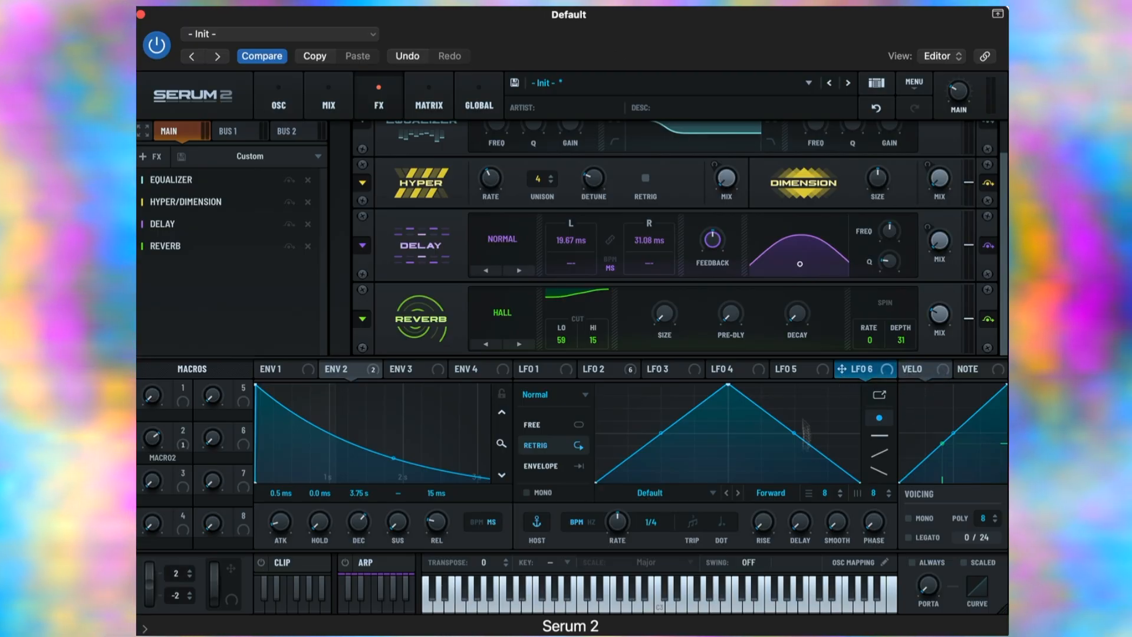
pyautogui.moveTo(724, 389); pyautogui.dragTo(621, 457)
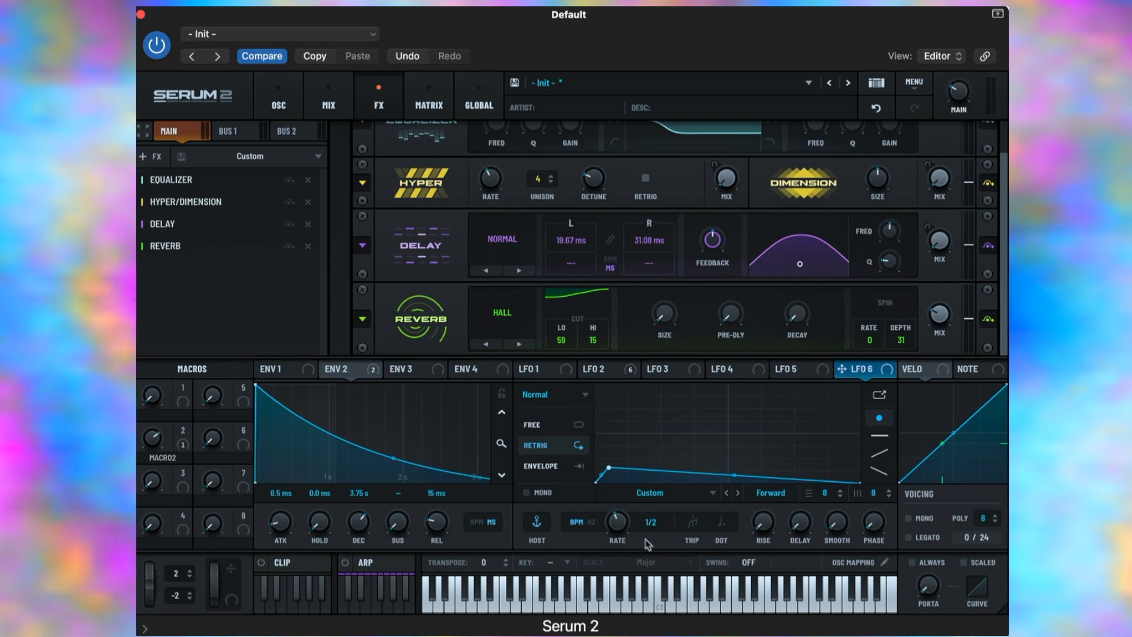
pyautogui.moveTo(616, 545); pyautogui.dragTo(615, 548)
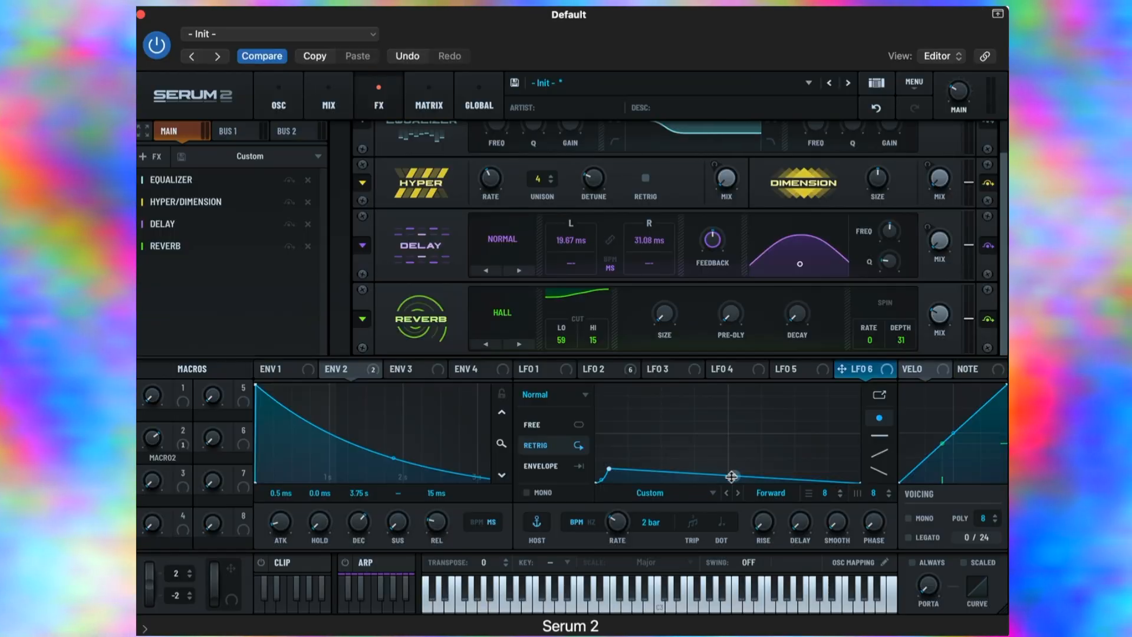
# Step: Choose LFO 6 as the source of the first empty modulation matrix row
pyautogui.click(429, 105)
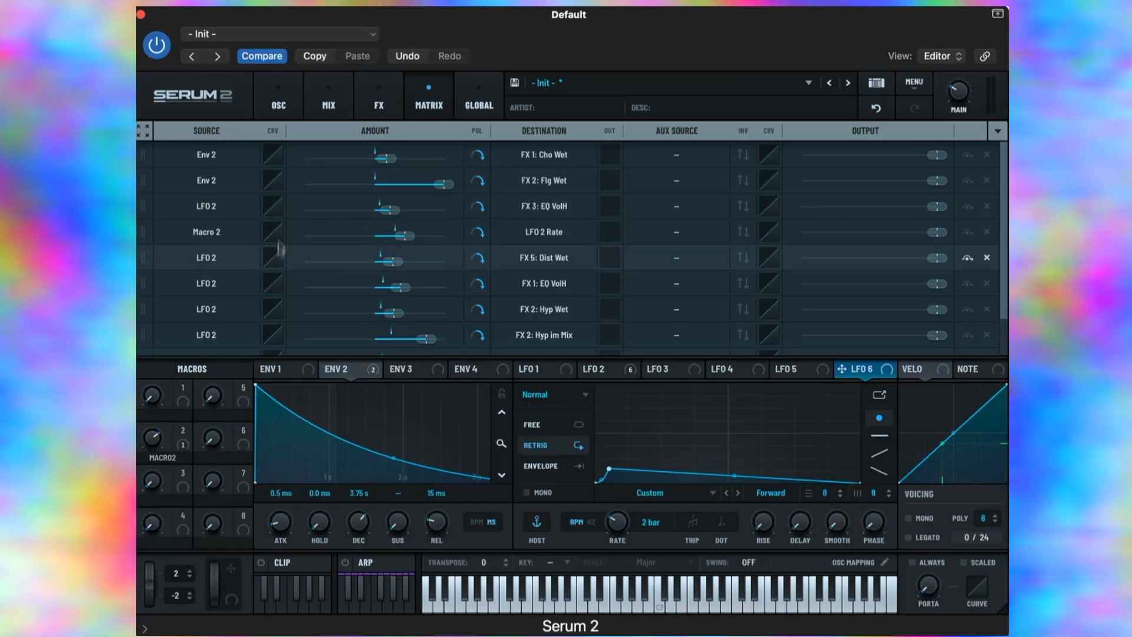
pyautogui.click(206, 343)
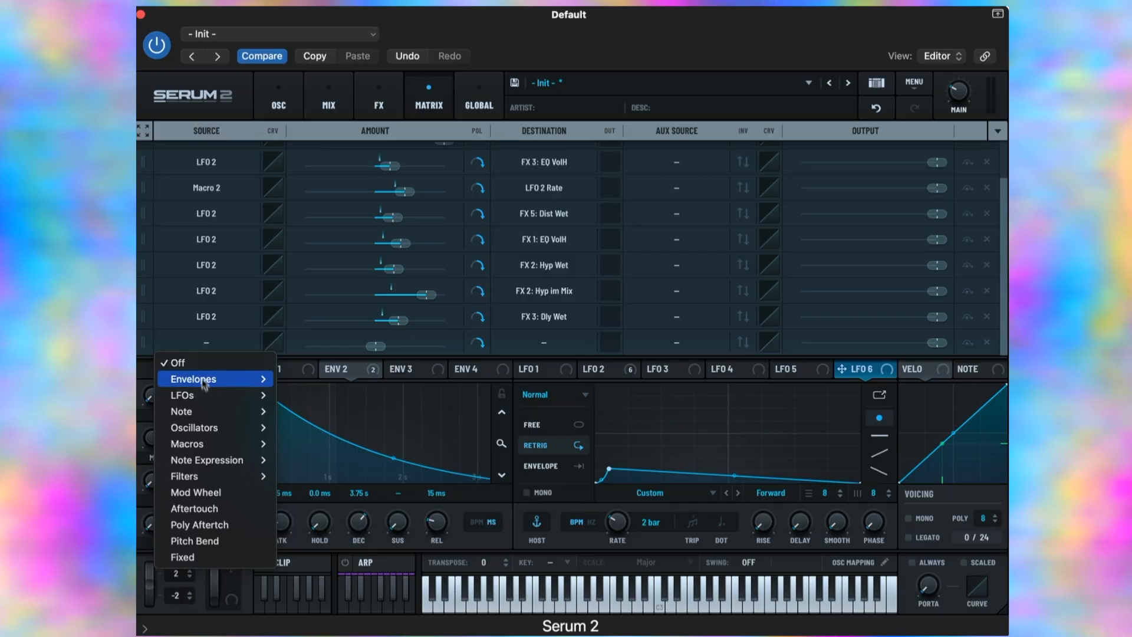
pyautogui.moveTo(259, 395)
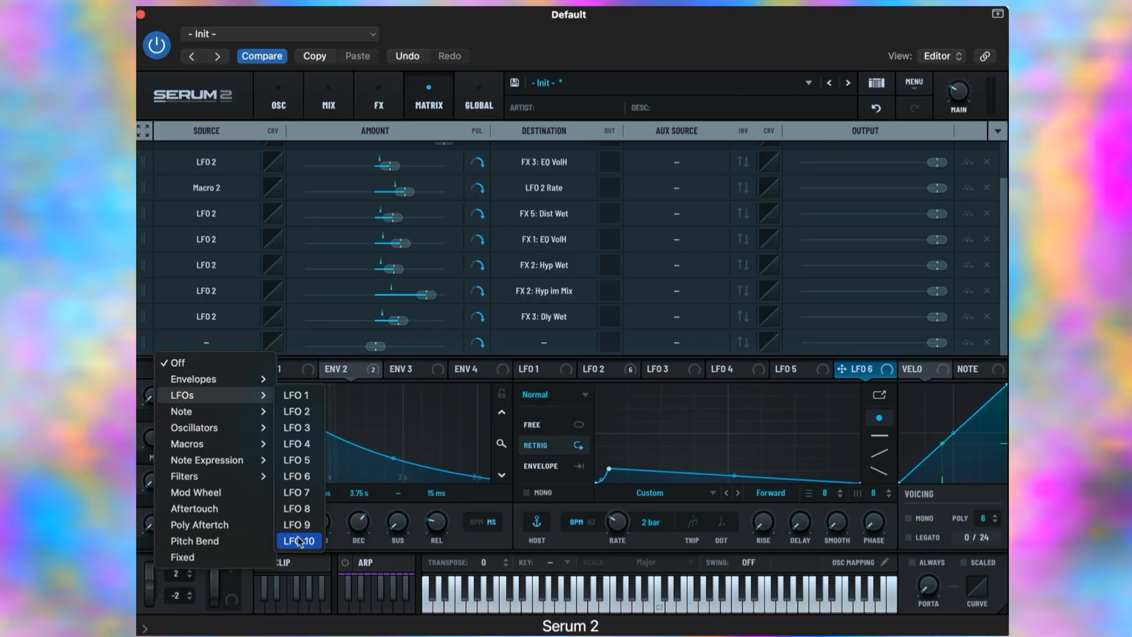
pyautogui.click(309, 478)
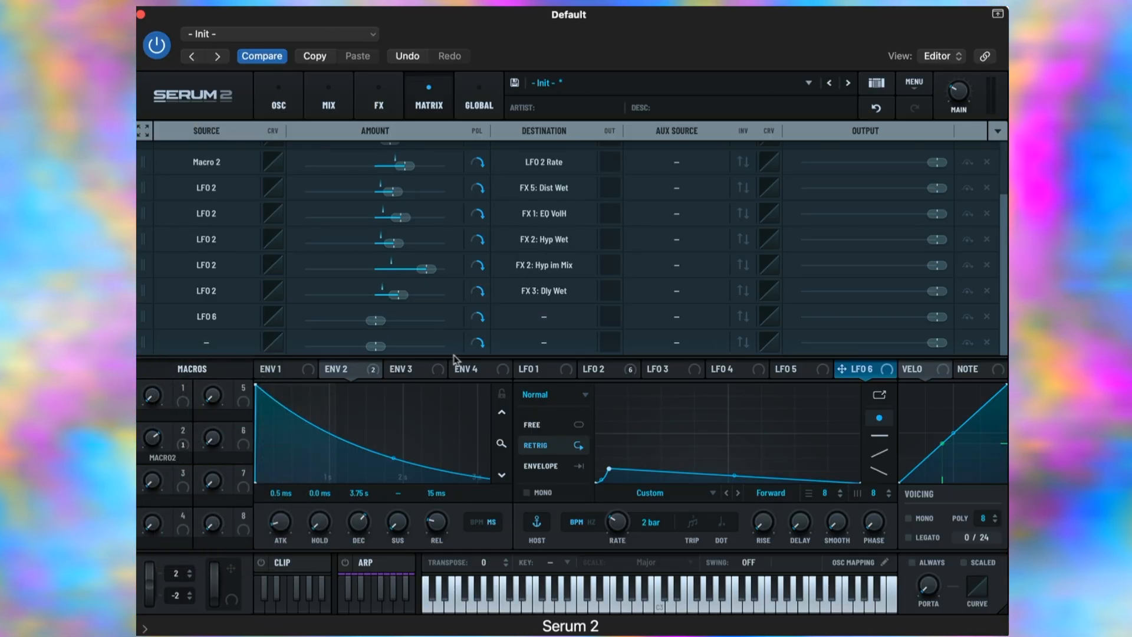
pyautogui.click(221, 334)
pyautogui.moveTo(223, 372)
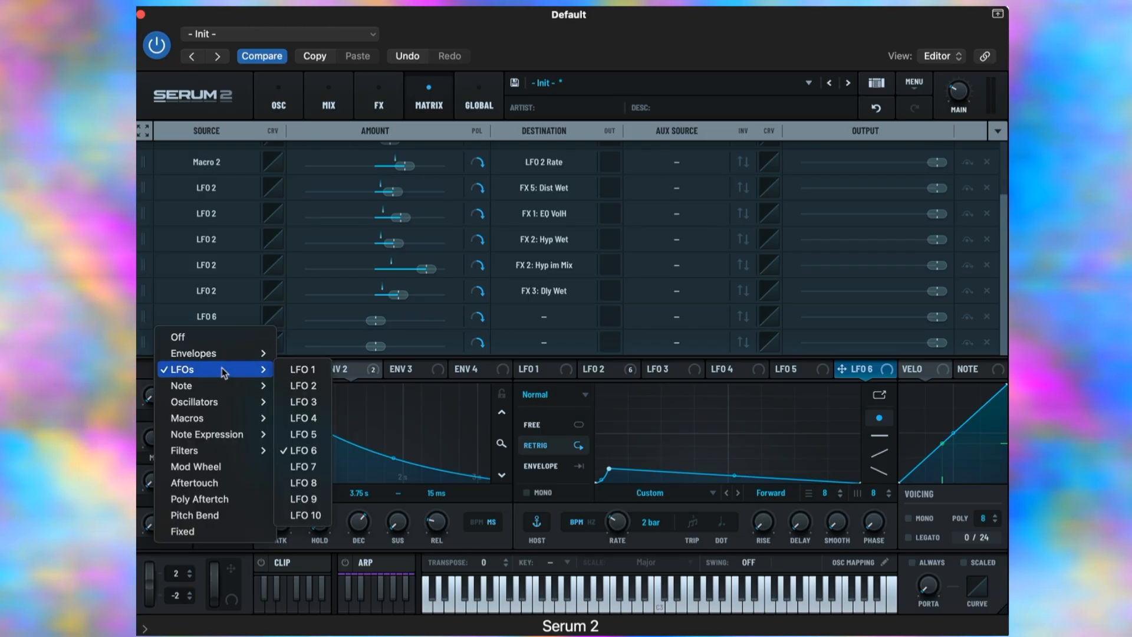
pyautogui.click(303, 469)
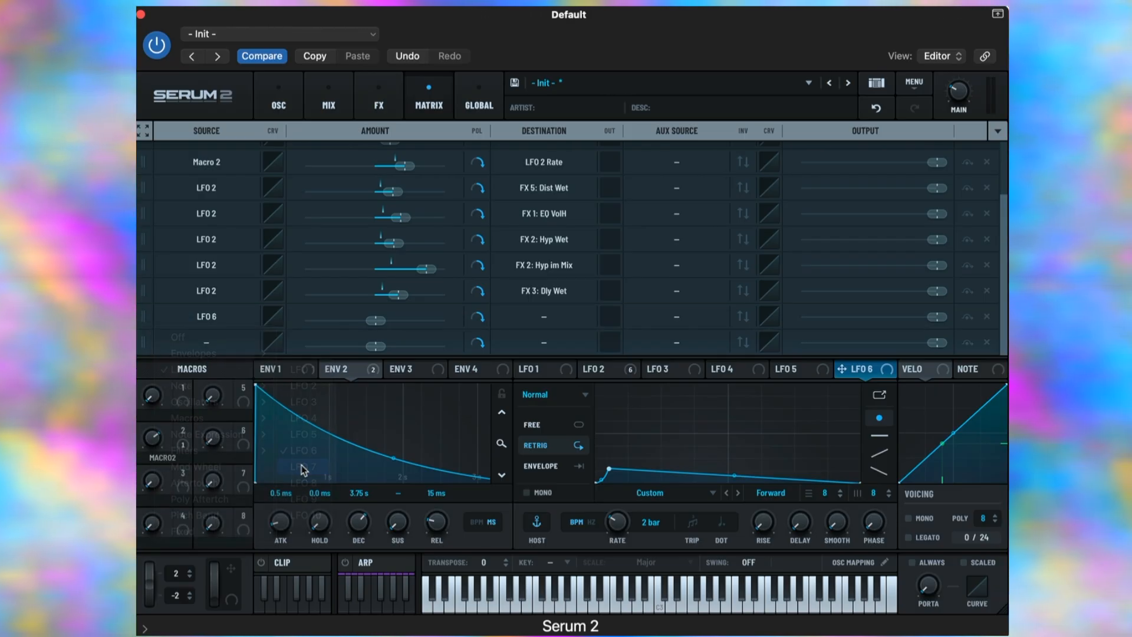
pyautogui.click(210, 313)
pyautogui.moveTo(218, 368)
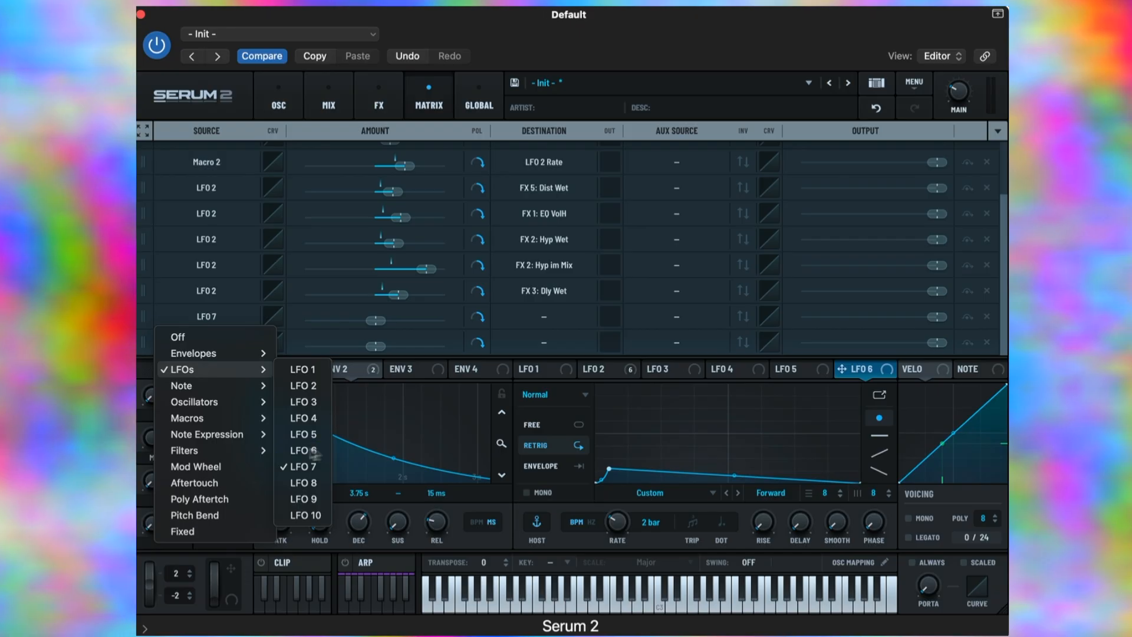
pyautogui.click(312, 450)
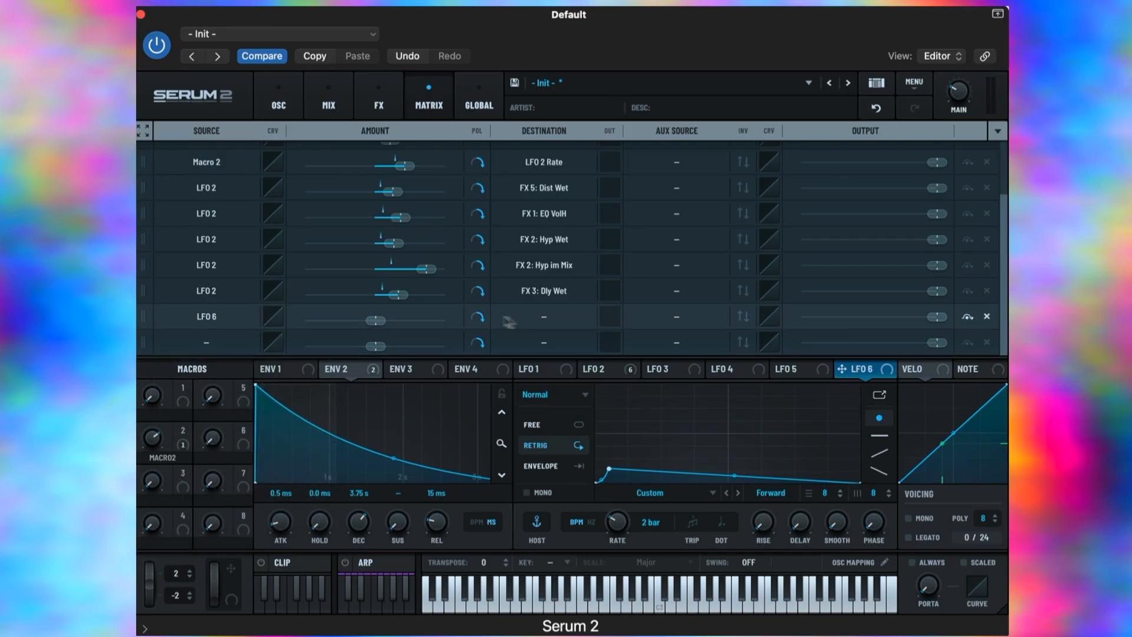
# Step: Route the LFO 6 matrix row to Main Tuning and fine-tune a small positive modulation amount by ear
pyautogui.click(542, 318)
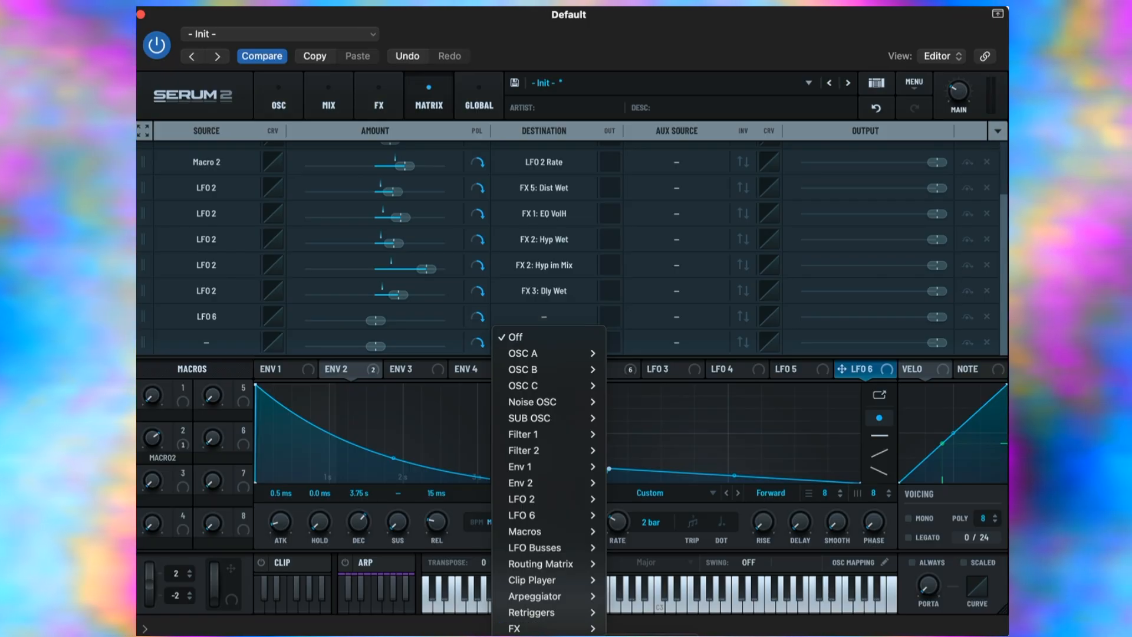
pyautogui.click(649, 635)
pyautogui.moveTo(376, 346); pyautogui.dragTo(399, 322)
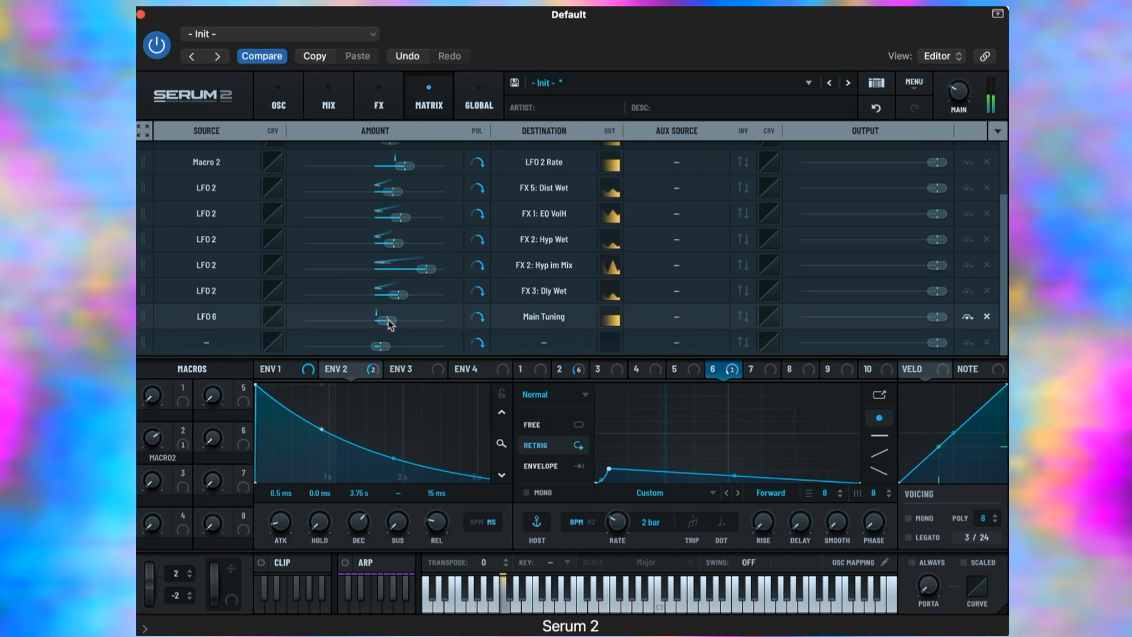
pyautogui.moveTo(390, 323); pyautogui.dragTo(401, 322)
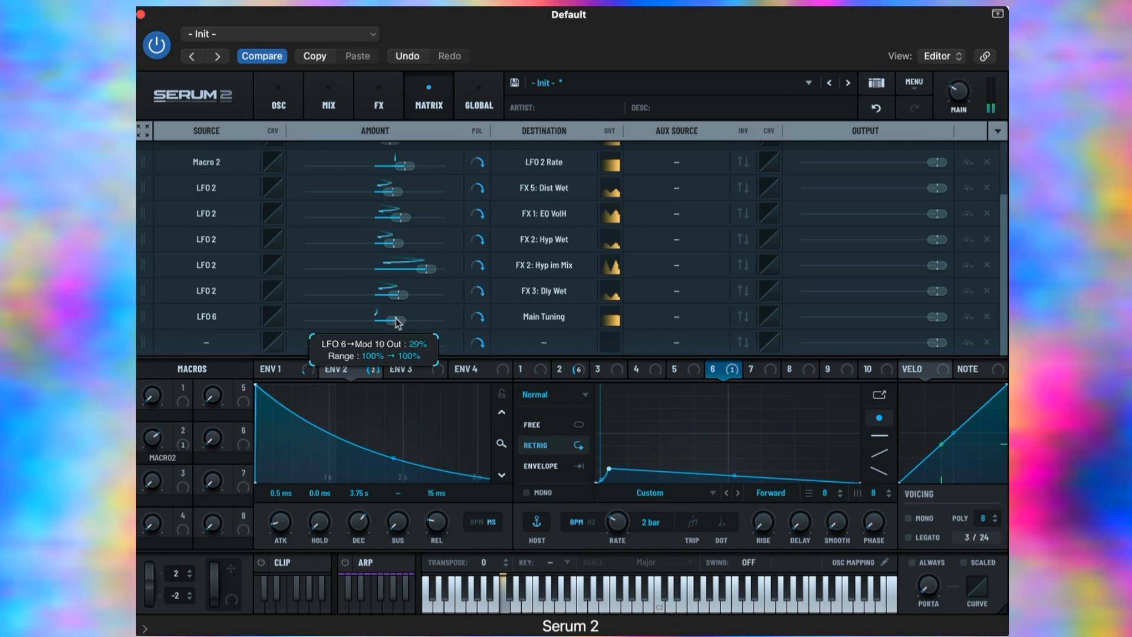
pyautogui.moveTo(398, 323); pyautogui.dragTo(438, 323)
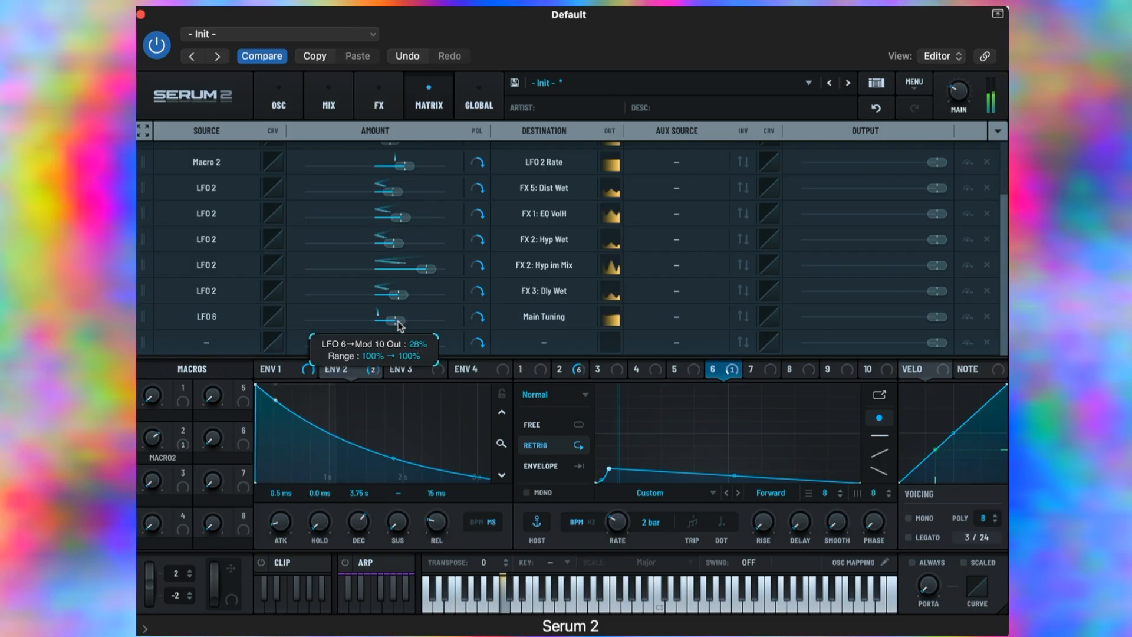
pyautogui.moveTo(396, 323); pyautogui.dragTo(395, 322)
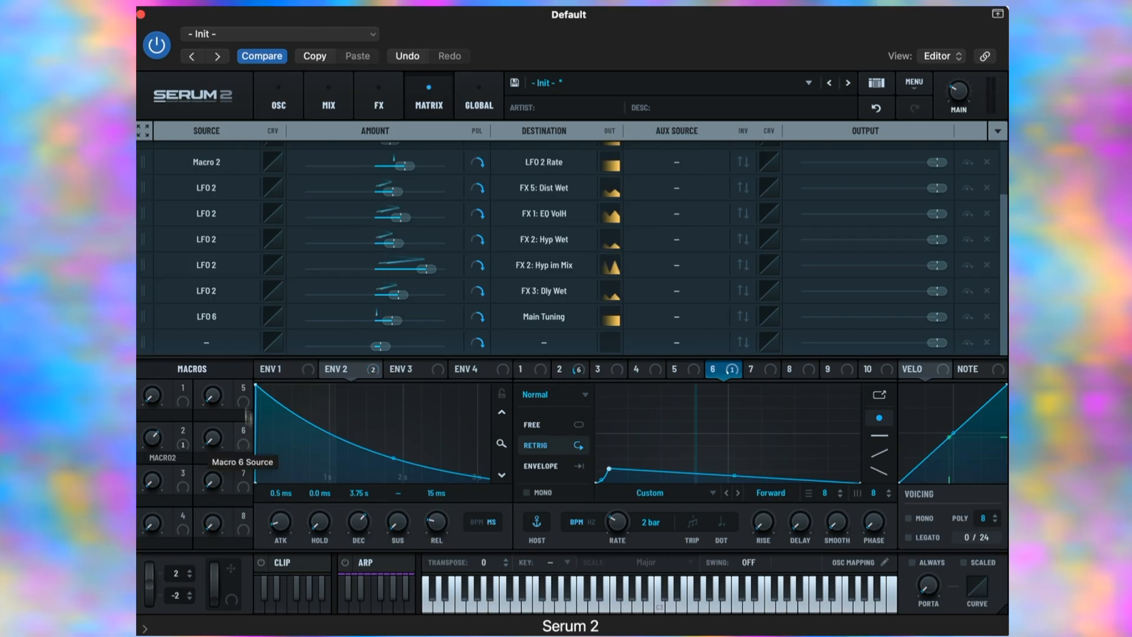
# Step: Assign Macro 6 as the aux source of the LFO 6 to Main Tuning row and name the macro DIVE
pyautogui.moveTo(247, 416); pyautogui.dragTo(271, 469)
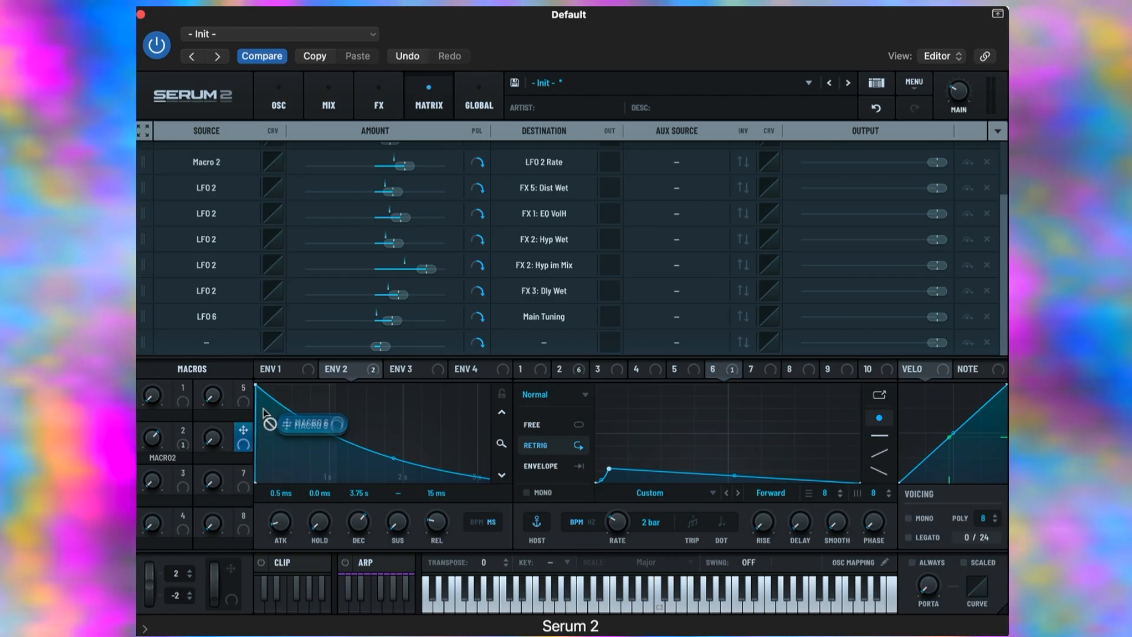
pyautogui.moveTo(265, 412); pyautogui.dragTo(694, 322)
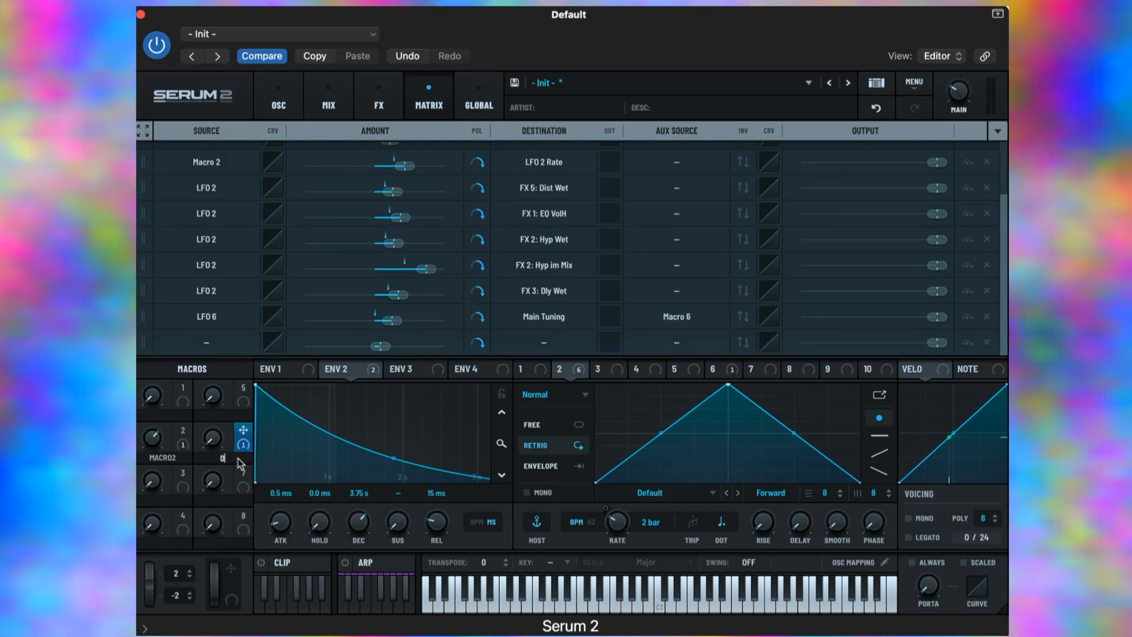
pyautogui.press('Return')
# Step: Rename Macro 2 as SPEED and raise it to 91
pyautogui.doubleClick(168, 458)
pyautogui.write('SPEED')
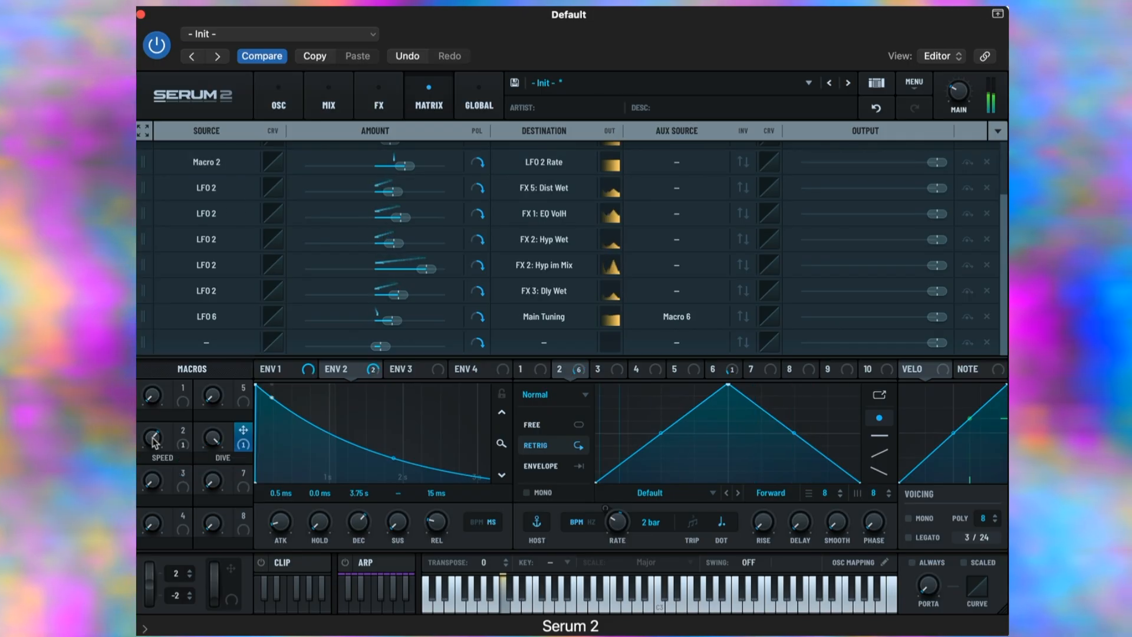
pyautogui.moveTo(155, 440); pyautogui.dragTo(157, 420)
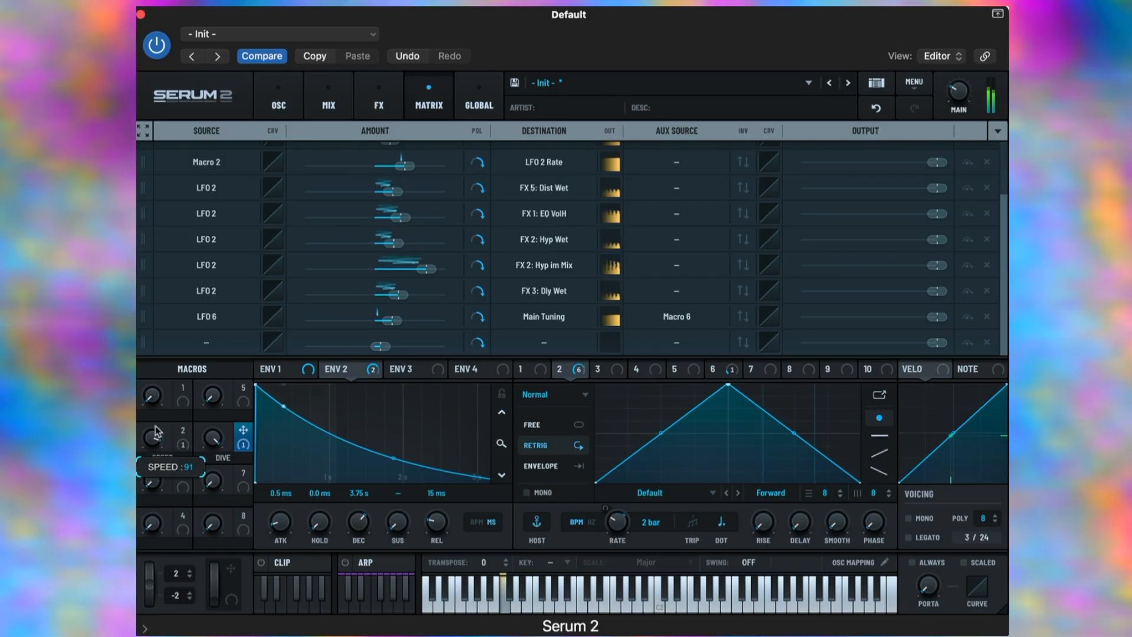
pyautogui.click(278, 100)
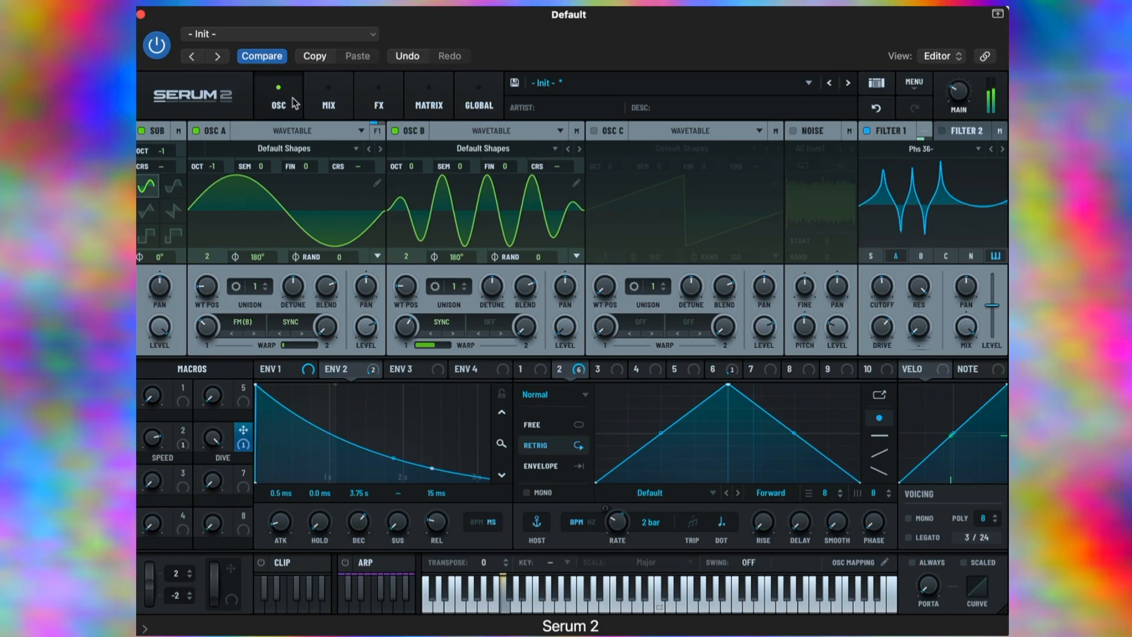
pyautogui.click(328, 100)
pyautogui.click(364, 101)
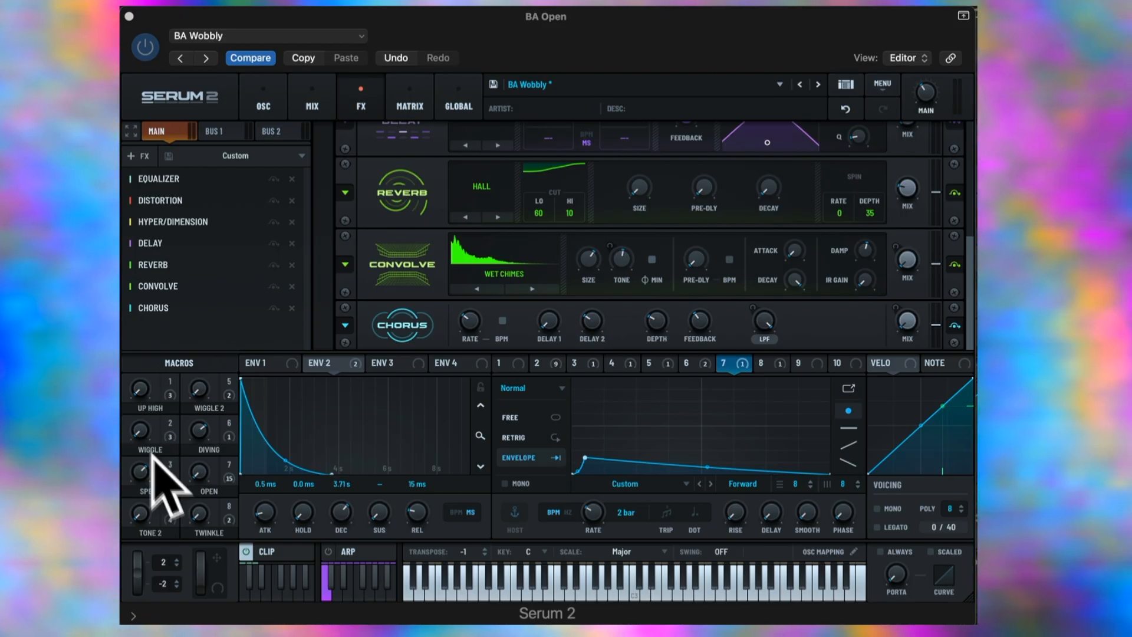
# Step: In the BA Wobbly preset, lower the SPEED and DIVING macros to zero and raise SPEED again
pyautogui.moveTo(149, 474)
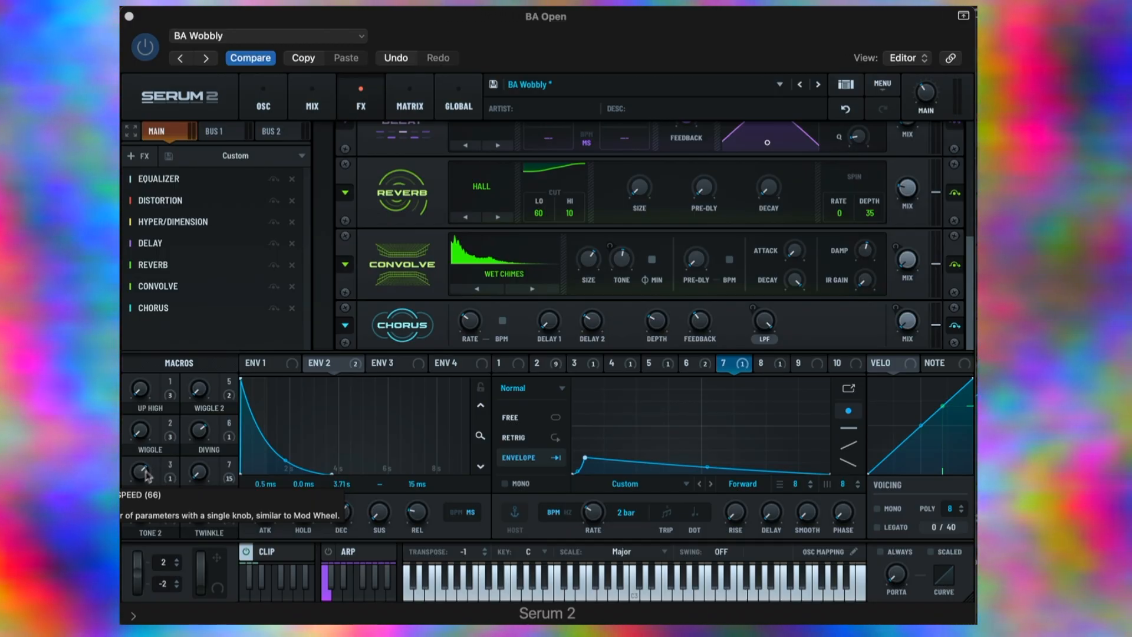
pyautogui.moveTo(146, 472); pyautogui.dragTo(148, 560)
pyautogui.moveTo(204, 429); pyautogui.dragTo(204, 547)
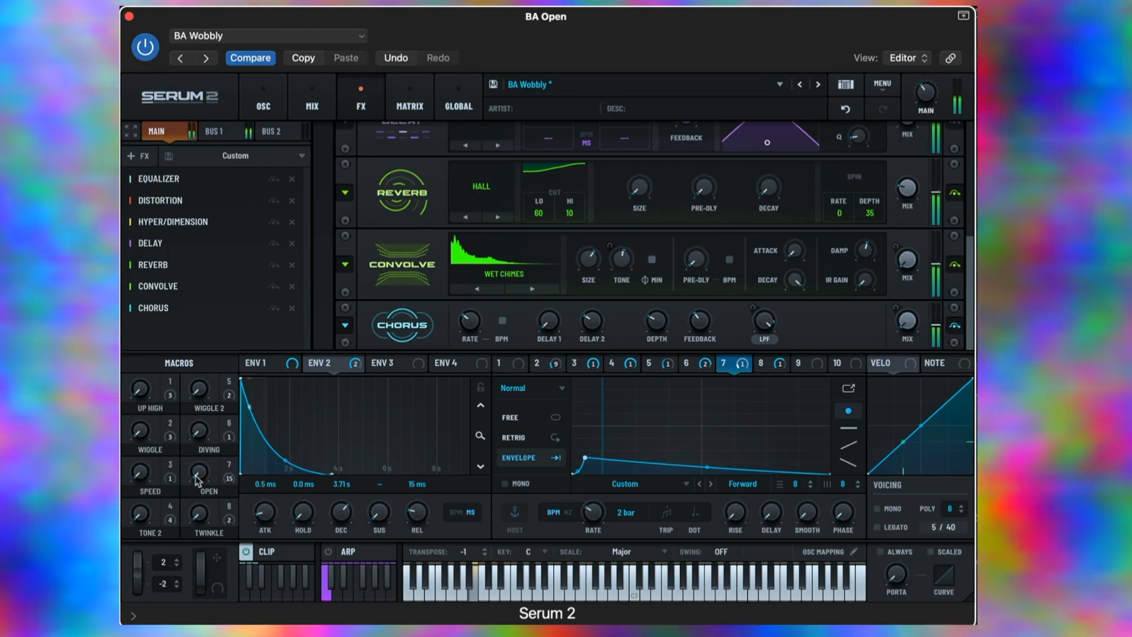
pyautogui.moveTo(144, 473); pyautogui.dragTo(163, 390)
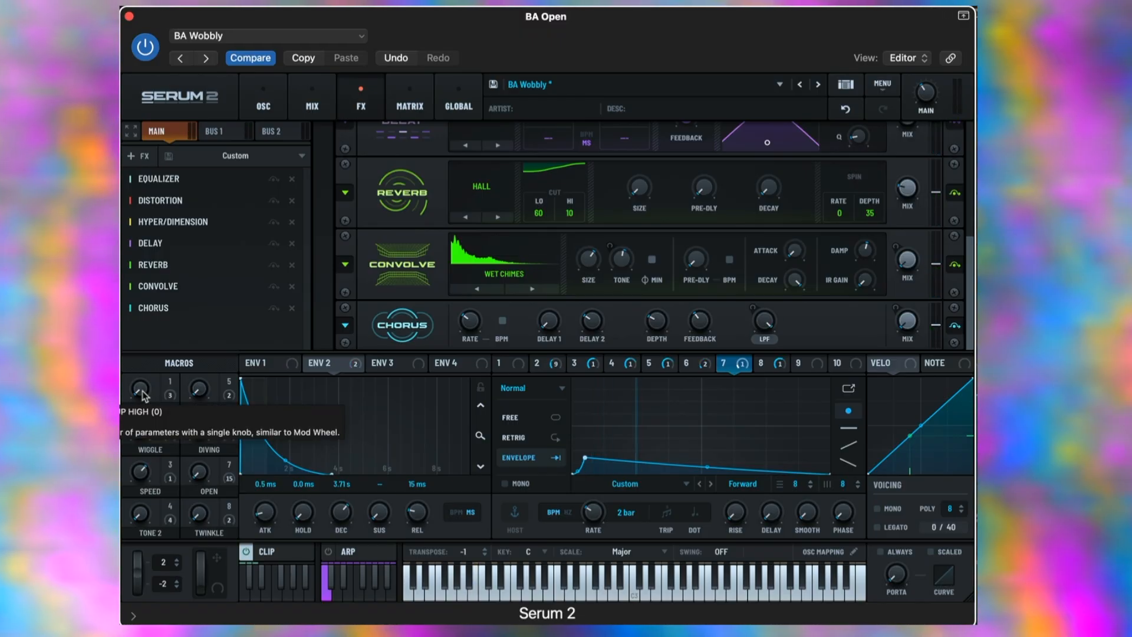
# Step: Raise the UP HIGH macro to 100 and check its modulation destinations against the oscillator controls
pyautogui.moveTo(143, 390); pyautogui.dragTo(145, 259)
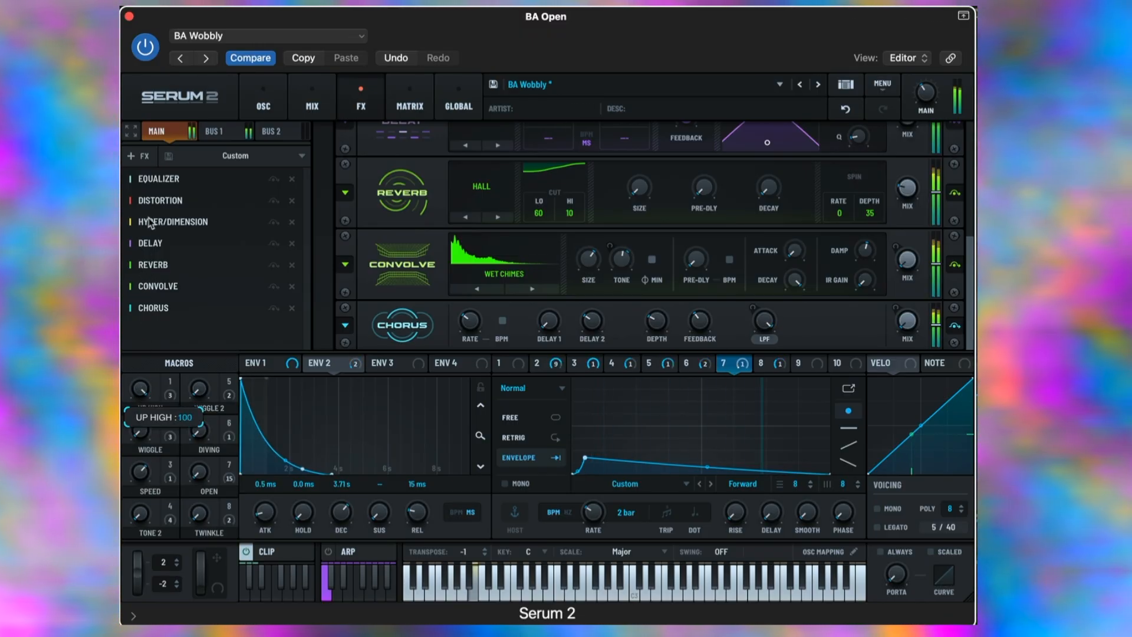
pyautogui.rightClick(170, 392)
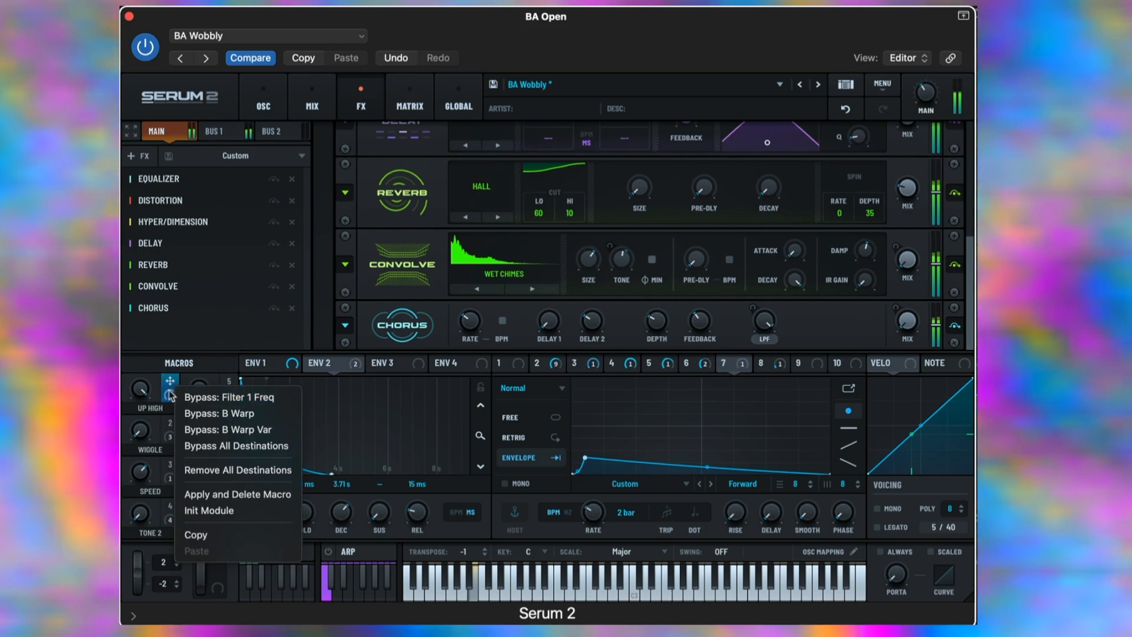
pyautogui.press('Escape')
pyautogui.click(263, 106)
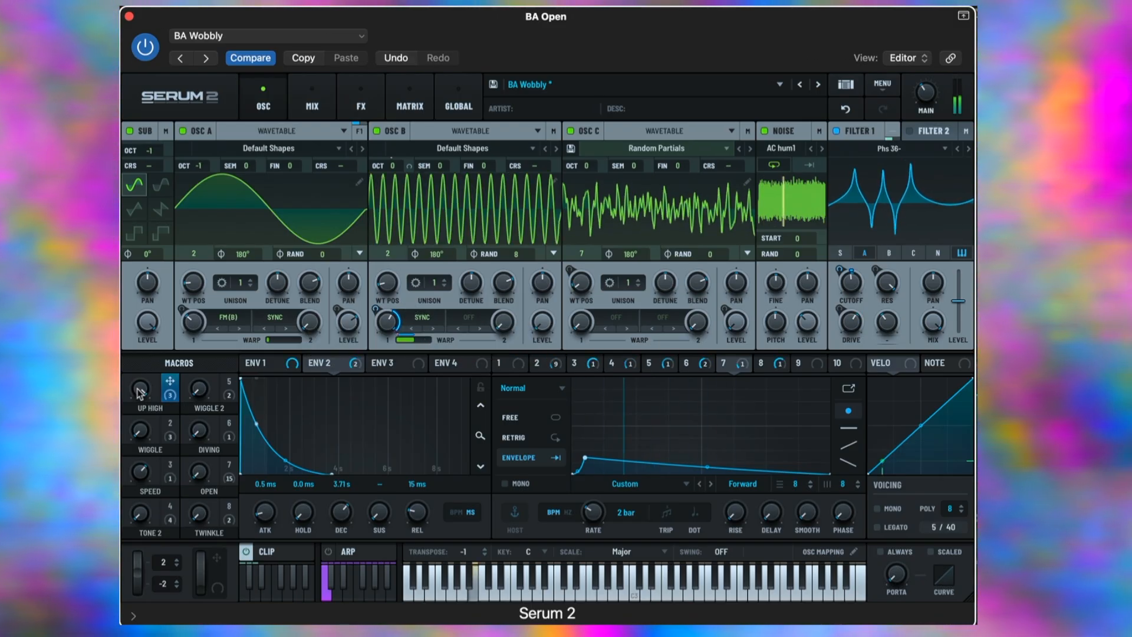
# Step: Audition the WIGGLE macro at its upper range and reset it to 0
pyautogui.moveTo(150, 590); pyautogui.dragTo(145, 371)
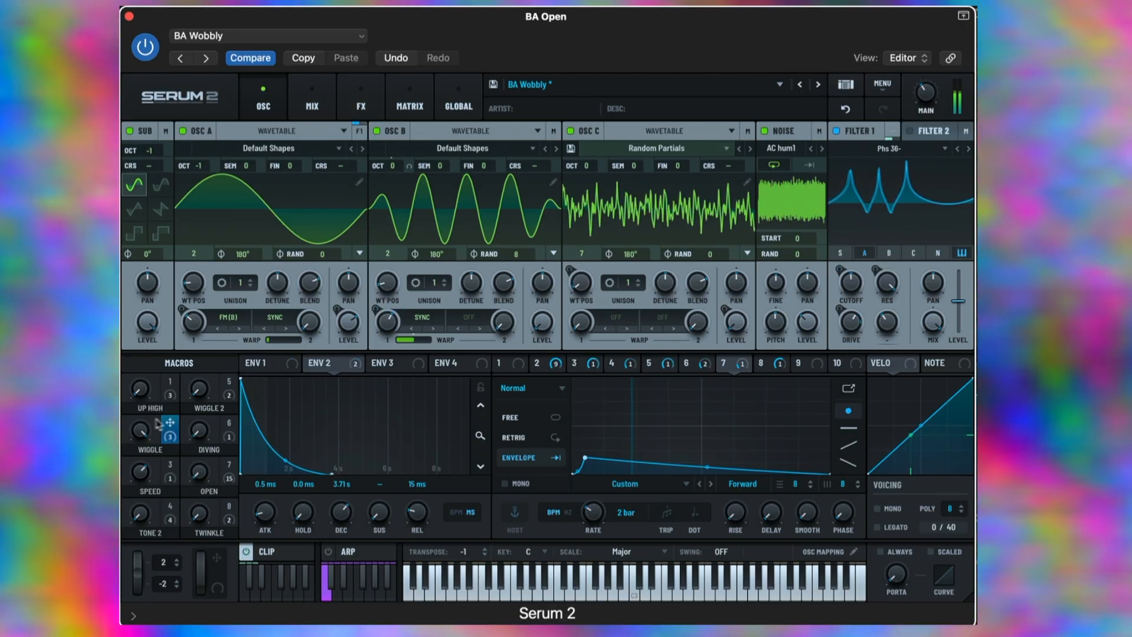
pyautogui.rightClick(146, 433)
pyautogui.click(141, 435)
pyautogui.doubleClick(142, 435)
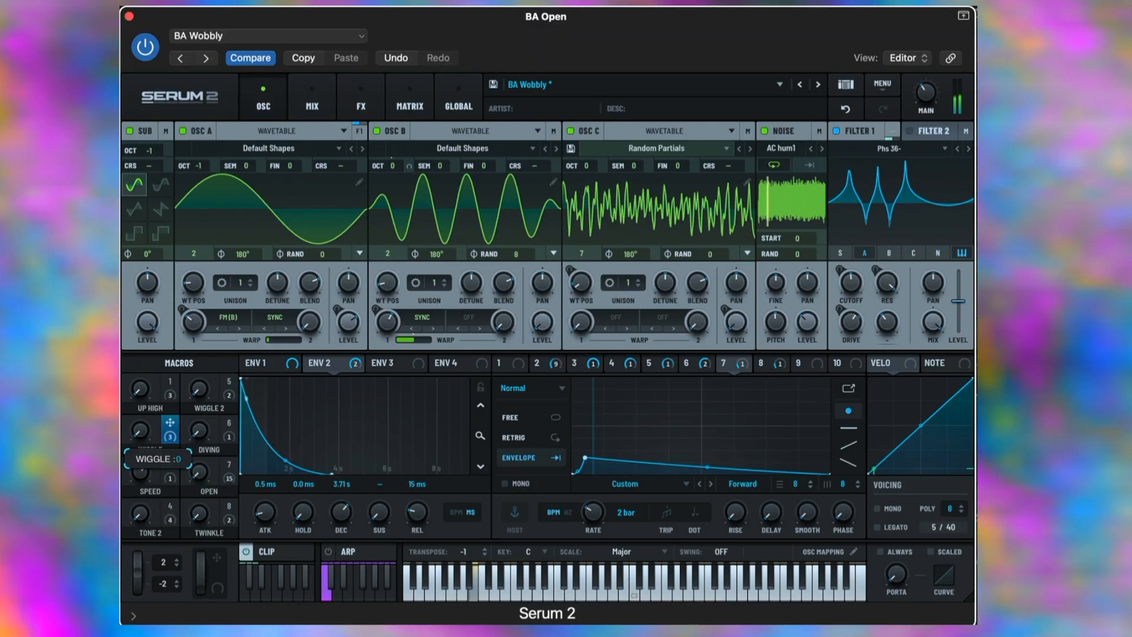
pyautogui.moveTo(141, 434); pyautogui.dragTo(141, 434)
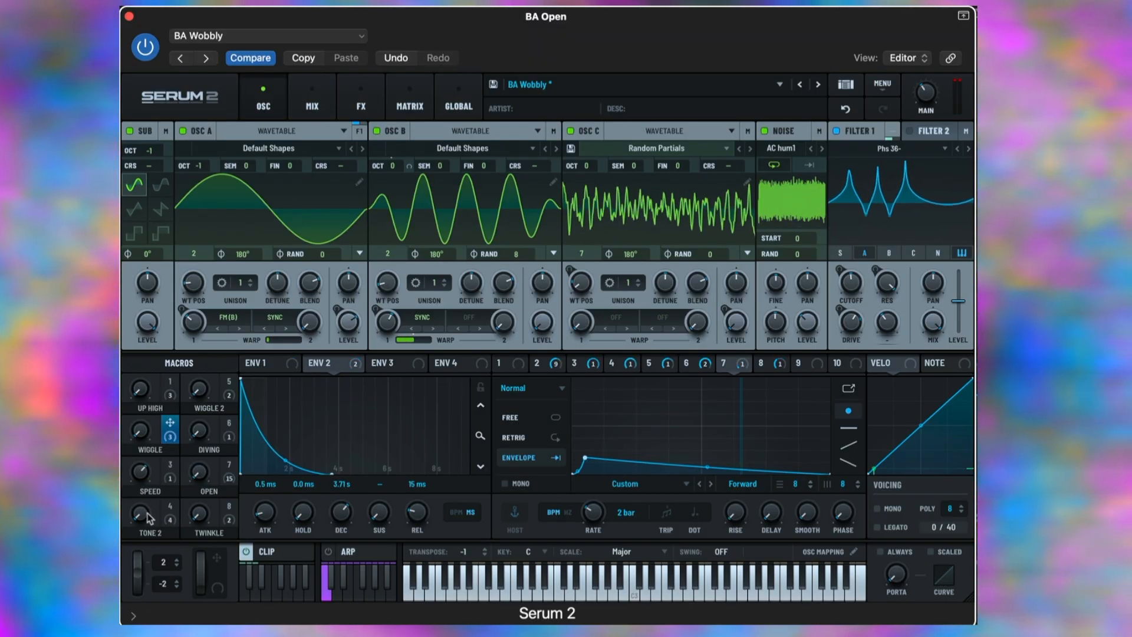
# Step: Audition the TONE 2, WIGGLE 2, OPEN and TWINKLE macros one after another
pyautogui.moveTo(142, 517); pyautogui.dragTo(148, 615)
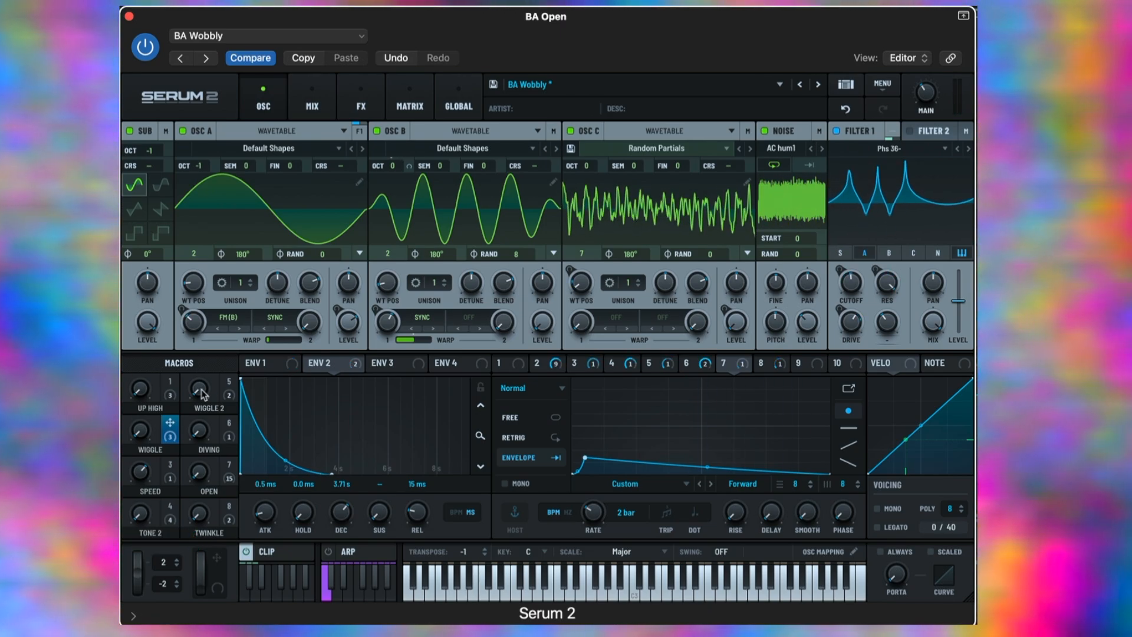
pyautogui.moveTo(200, 386)
pyautogui.mouseDown()
pyautogui.moveTo(204, 528)
pyautogui.moveTo(207, 371)
pyautogui.mouseUp()
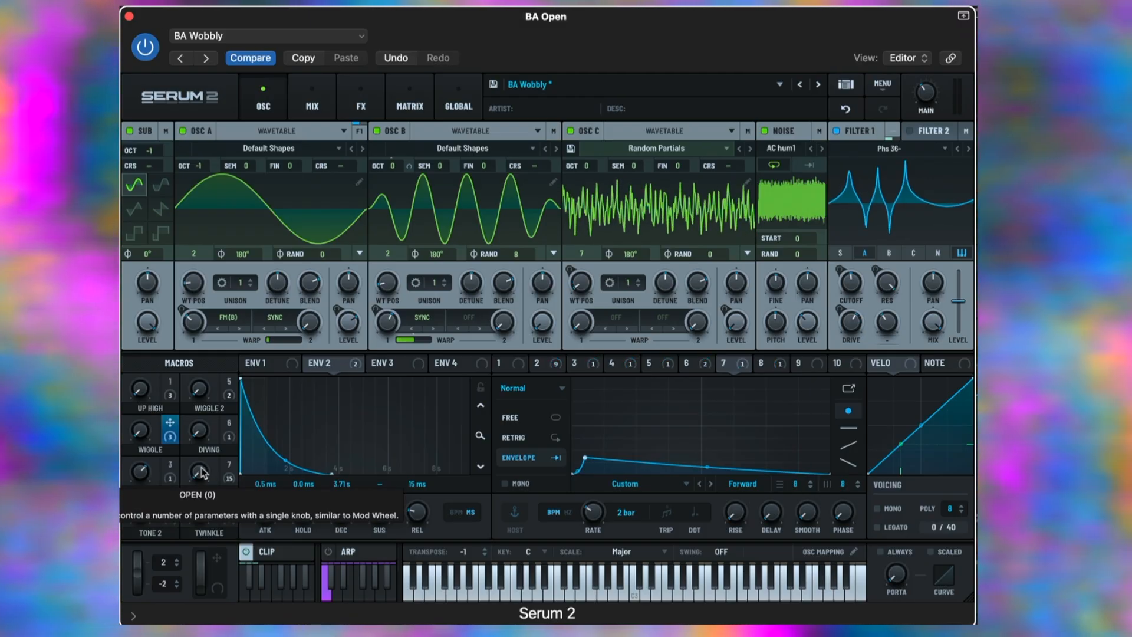
pyautogui.moveTo(205, 476); pyautogui.dragTo(195, 234)
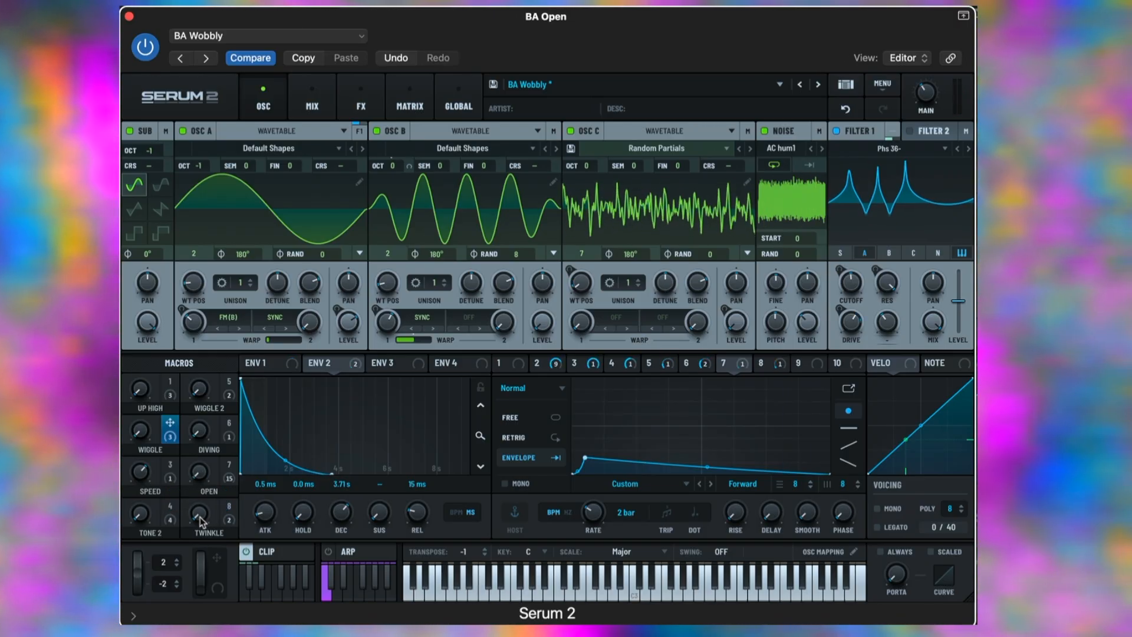
pyautogui.moveTo(201, 522); pyautogui.dragTo(219, 506)
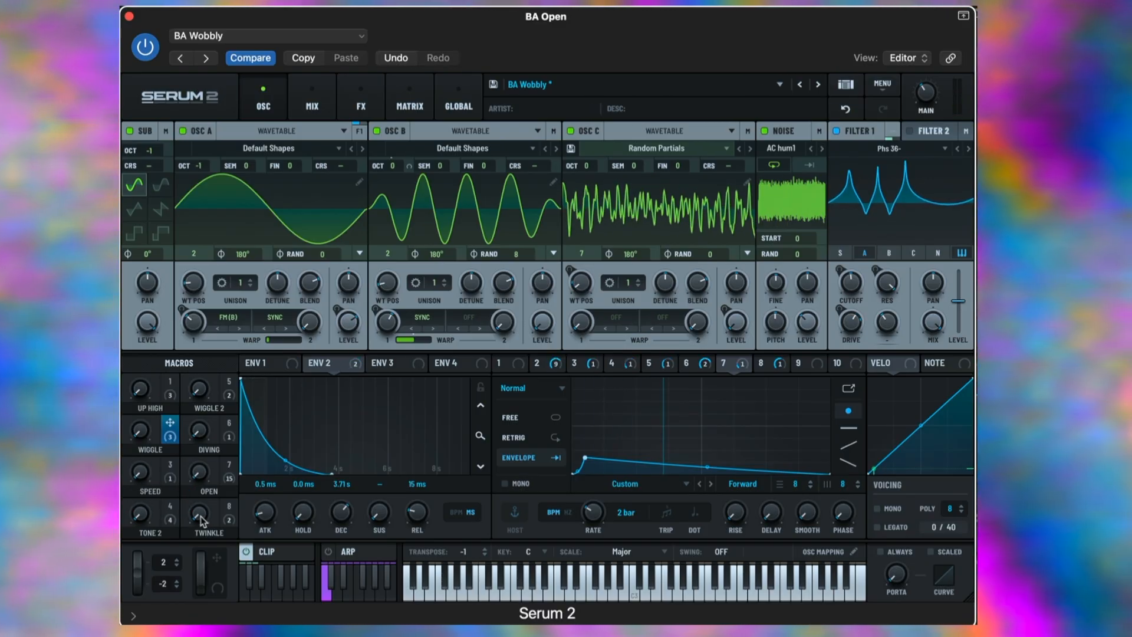
pyautogui.moveTo(201, 518); pyautogui.dragTo(145, 291)
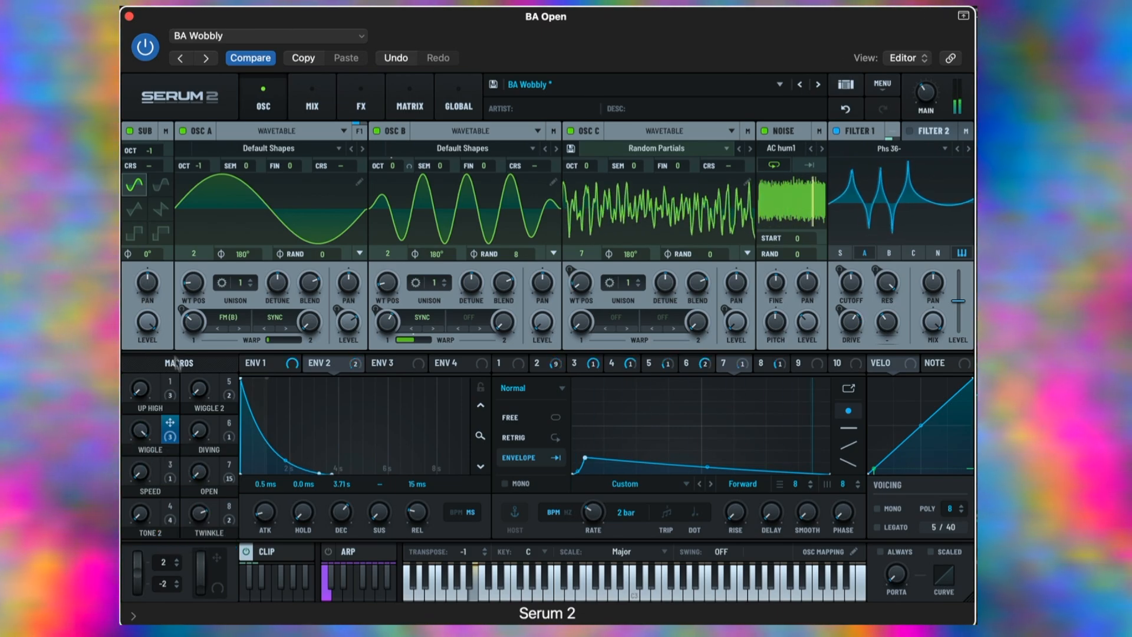
# Step: Raise the WIGGLE 2, TONE 2 and UP HIGH macros and set SPEED to 48
pyautogui.moveTo(198, 389); pyautogui.dragTo(193, 318)
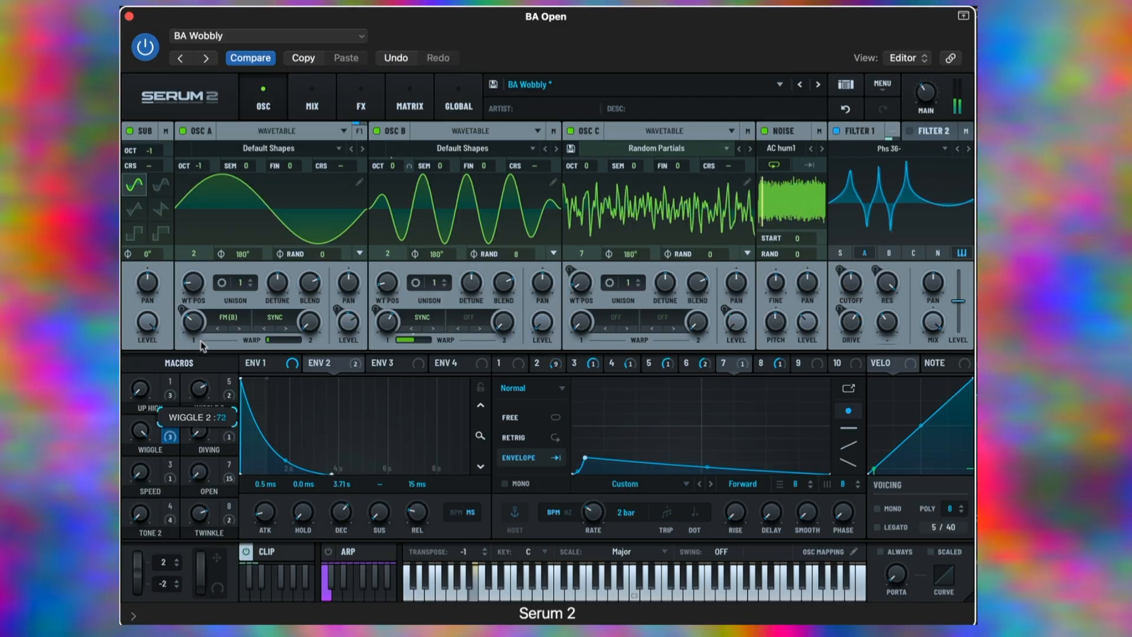
pyautogui.moveTo(139, 515); pyautogui.dragTo(142, 457)
pyautogui.moveTo(141, 386); pyautogui.dragTo(148, 276)
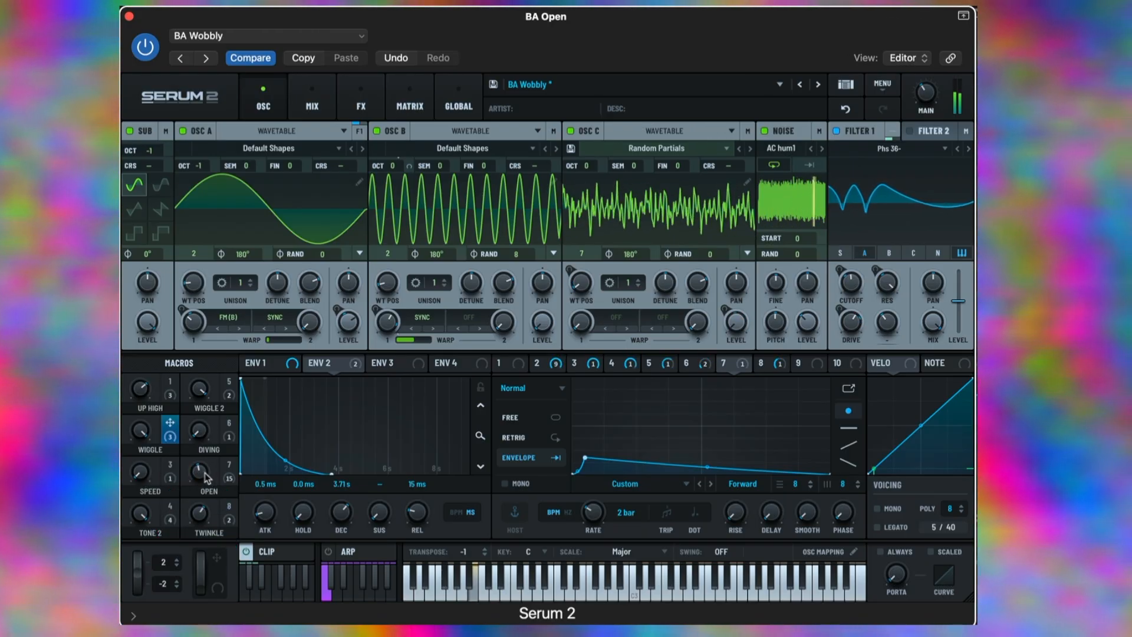
pyautogui.moveTo(146, 459)
pyautogui.mouseDown()
pyautogui.moveTo(145, 415)
pyautogui.moveTo(140, 472)
pyautogui.mouseUp()
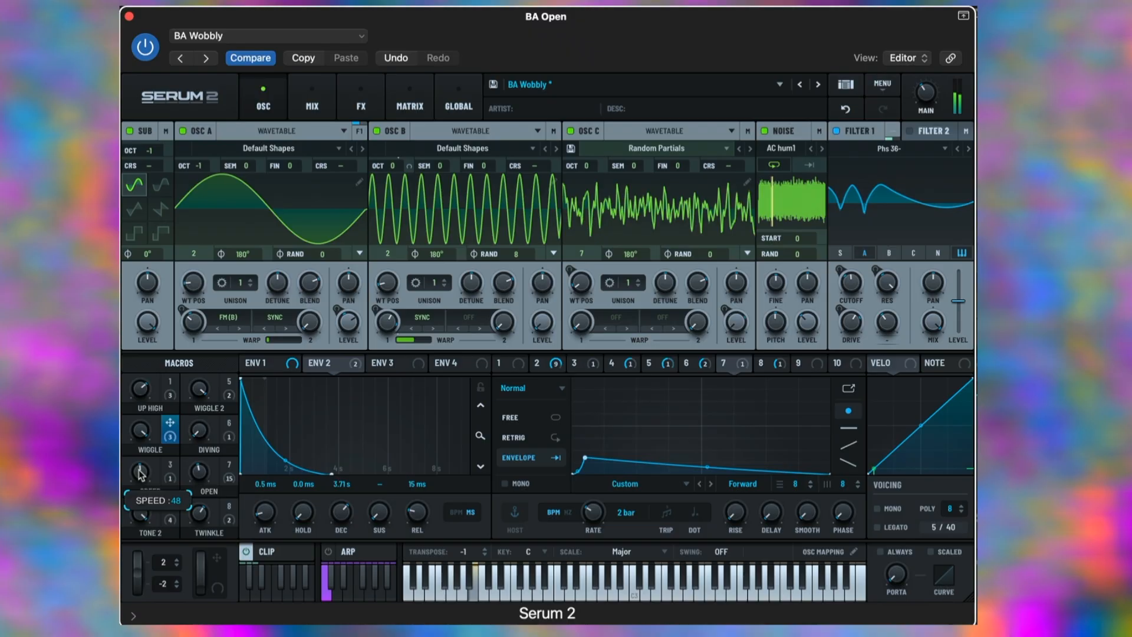
# Step: Raise the DIVING and SPEED macros and set oscillator A's wavetable position to 1
pyautogui.moveTo(201, 450); pyautogui.dragTo(201, 431)
pyautogui.moveTo(141, 471); pyautogui.dragTo(205, 308)
pyautogui.moveTo(197, 285); pyautogui.dragTo(203, 321)
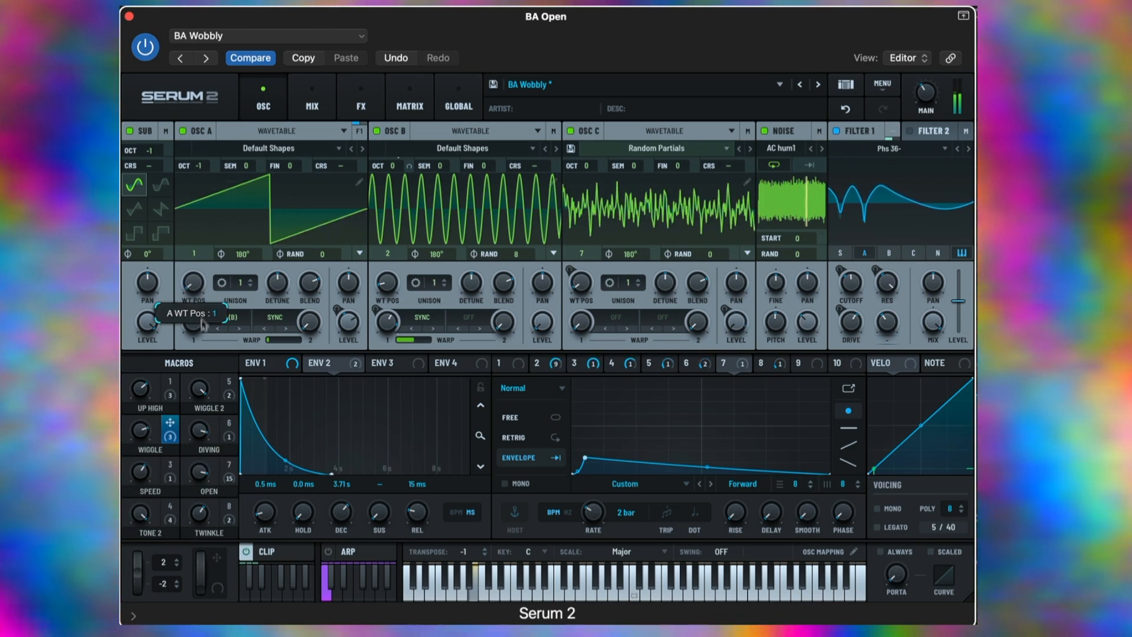
# Step: Undo back to the BA Took Long Enough preset, redo to a fresh BA Wobbly, and set the main volume to 38%
pyautogui.click(846, 111)
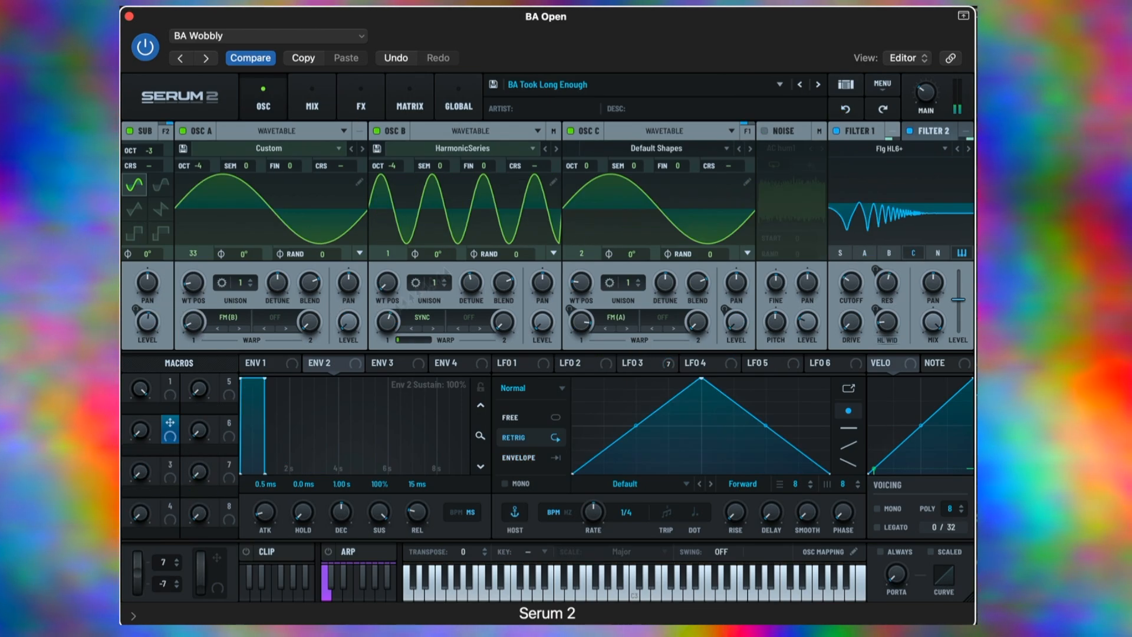
pyautogui.click(882, 112)
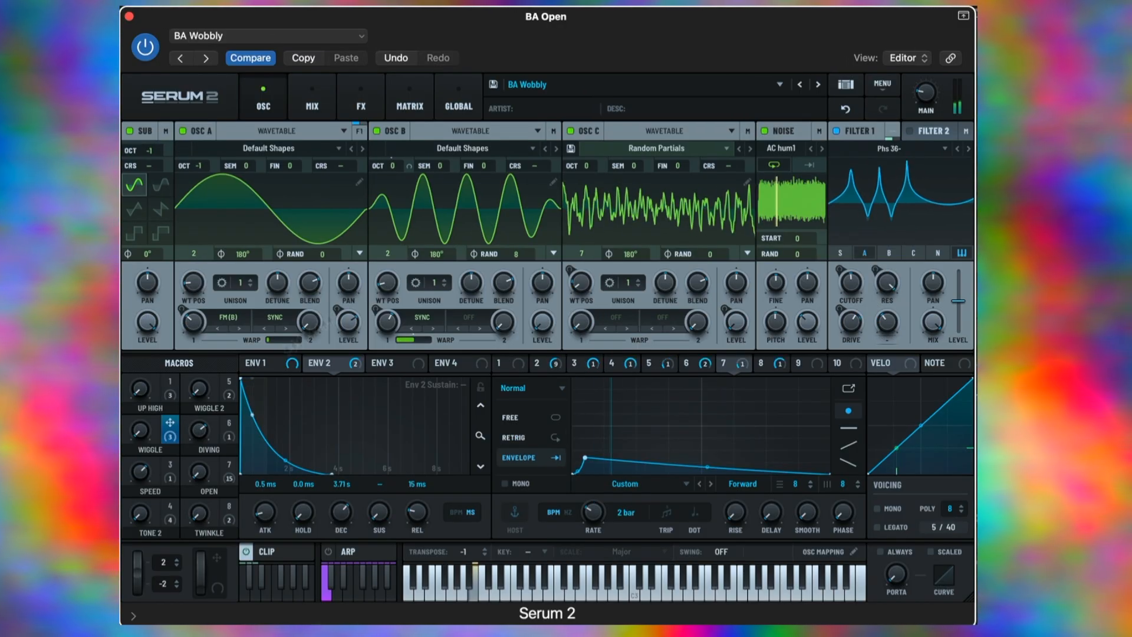
pyautogui.moveTo(924, 46); pyautogui.dragTo(925, 65)
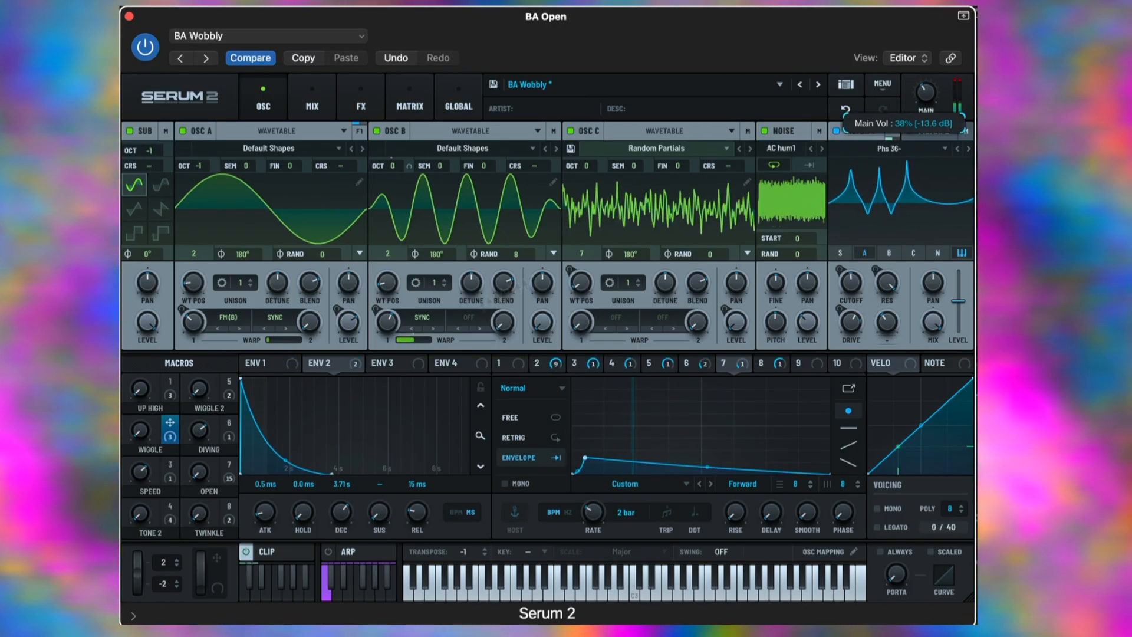
# Step: Blend the macros by ear with UP HIGH at 64 and TONE 2 at 28, raising TWINKLE, WIGGLE, WIGGLE 2, SPEED and OPEN
pyautogui.moveTo(201, 513); pyautogui.dragTo(142, 371)
pyautogui.moveTo(141, 432); pyautogui.dragTo(141, 422)
pyautogui.moveTo(145, 472); pyautogui.dragTo(204, 454)
pyautogui.moveTo(145, 512); pyautogui.dragTo(200, 385)
pyautogui.moveTo(143, 390)
pyautogui.mouseDown()
pyautogui.moveTo(143, 374)
pyautogui.moveTo(144, 392)
pyautogui.mouseUp()
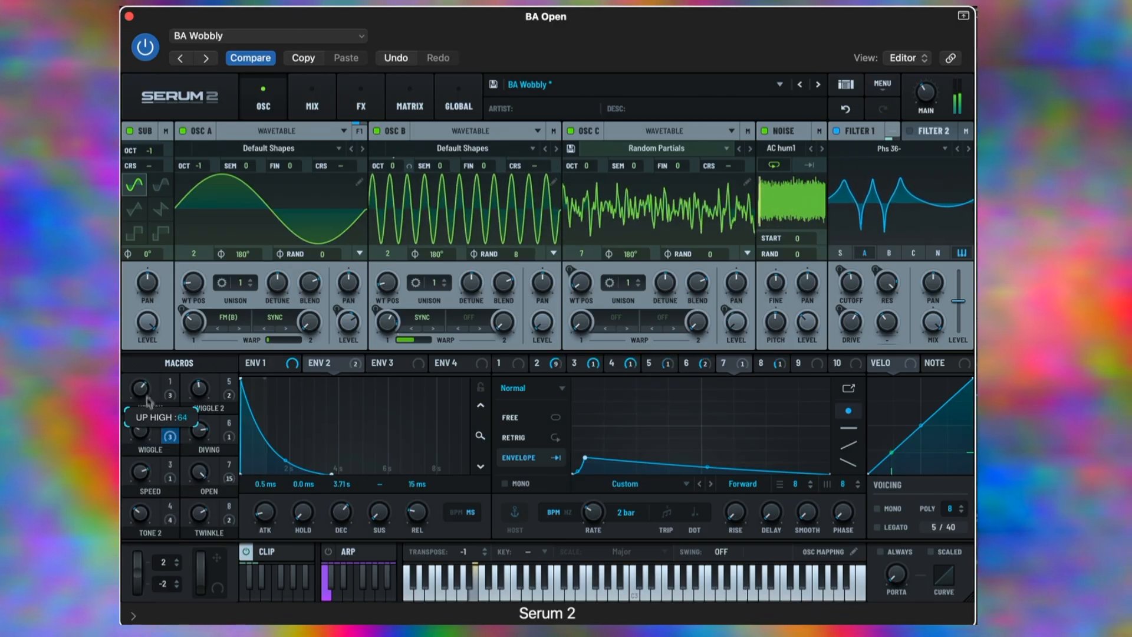
pyautogui.moveTo(146, 520); pyautogui.dragTo(147, 515)
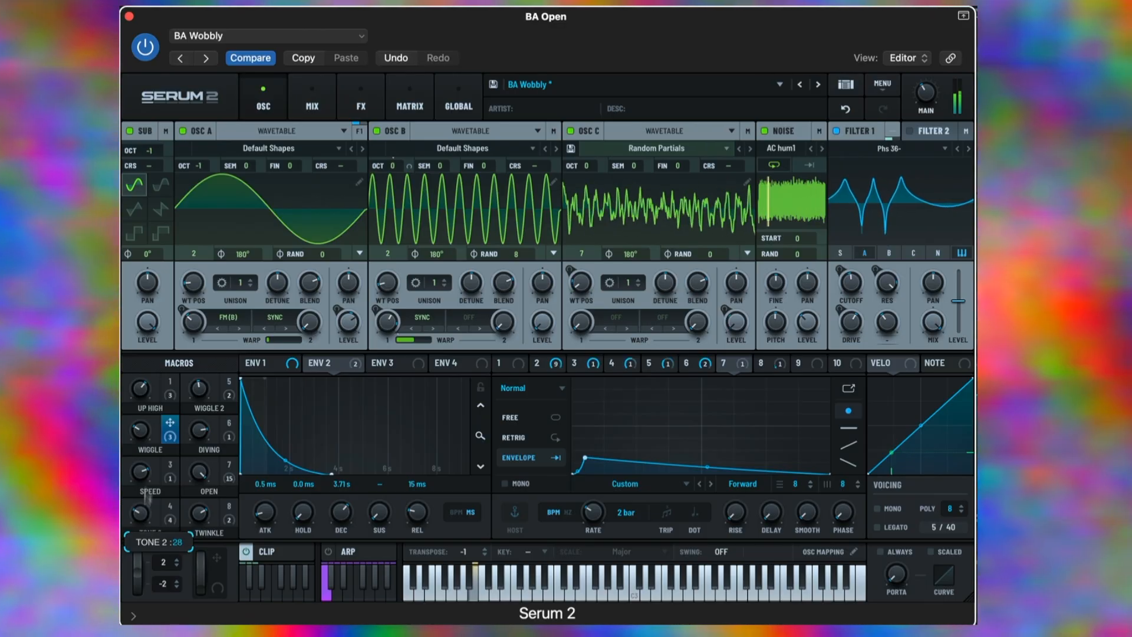
# Step: Rebalance the SPEED, TONE 2, TWINKLE and DIVING macros by ear
pyautogui.moveTo(148, 476); pyautogui.dragTo(149, 470)
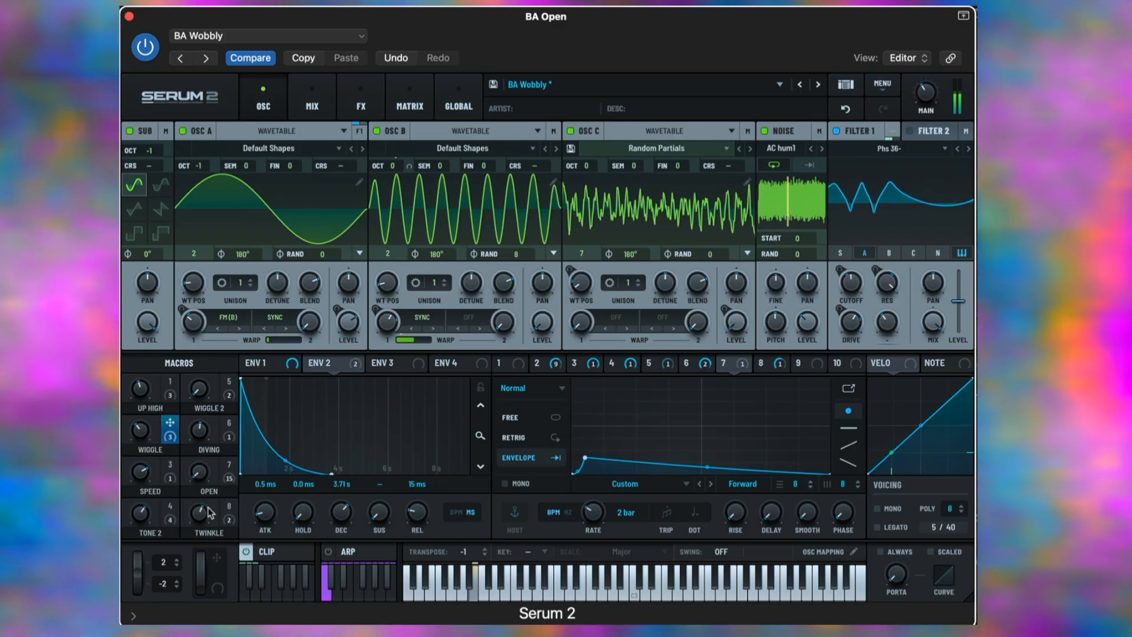
pyautogui.moveTo(148, 473); pyautogui.dragTo(147, 458)
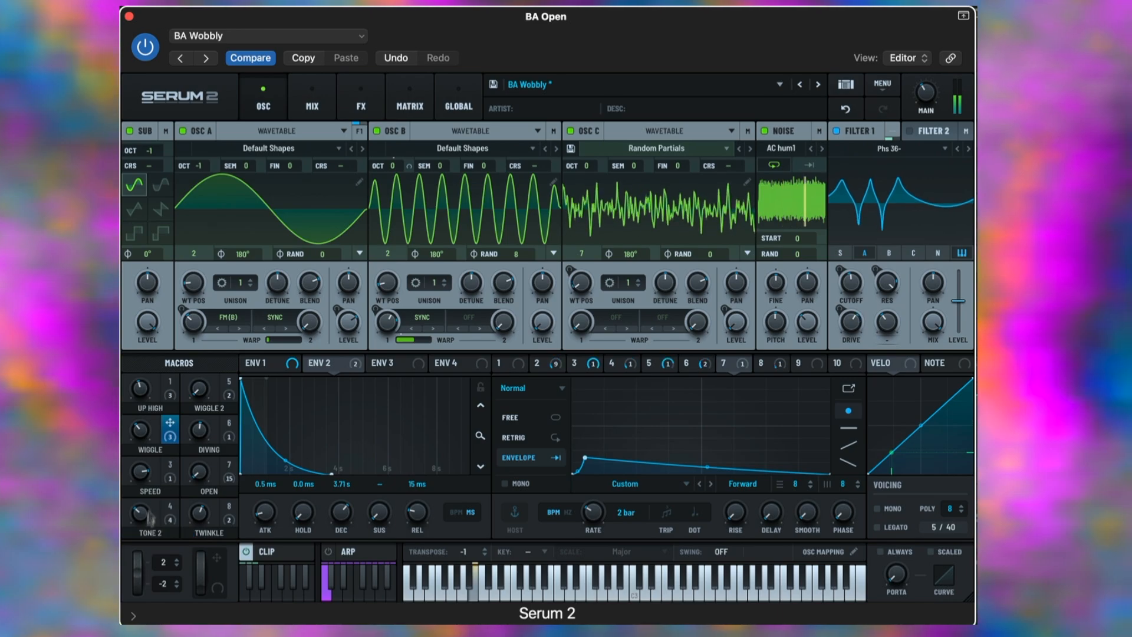
pyautogui.moveTo(149, 517); pyautogui.dragTo(152, 491)
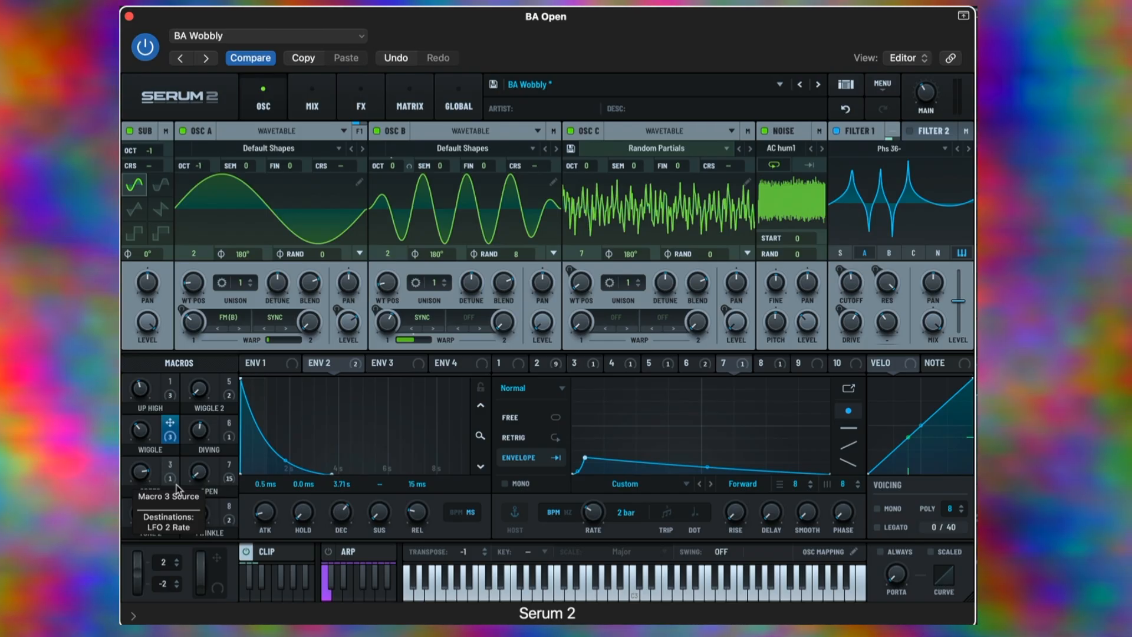
pyautogui.moveTo(199, 513); pyautogui.dragTo(202, 421)
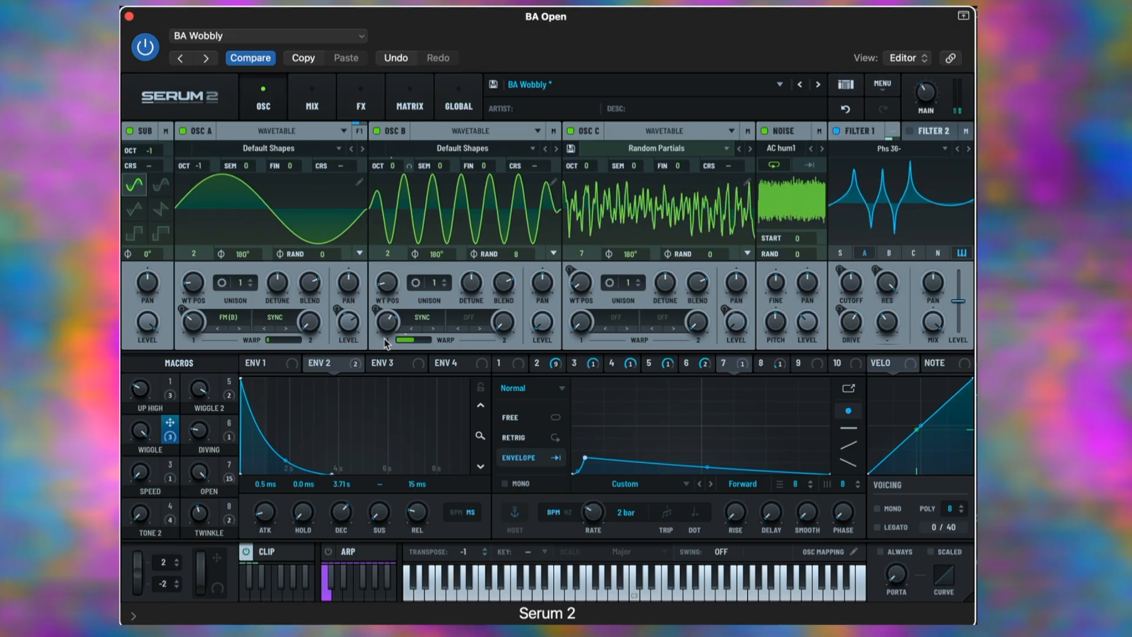
# Step: Examine BA Wobbly's main and Bus 1 effects chains, its modulation matrix assignments, and its oscillator and mixer setup
pyautogui.click(328, 97)
pyautogui.click(358, 99)
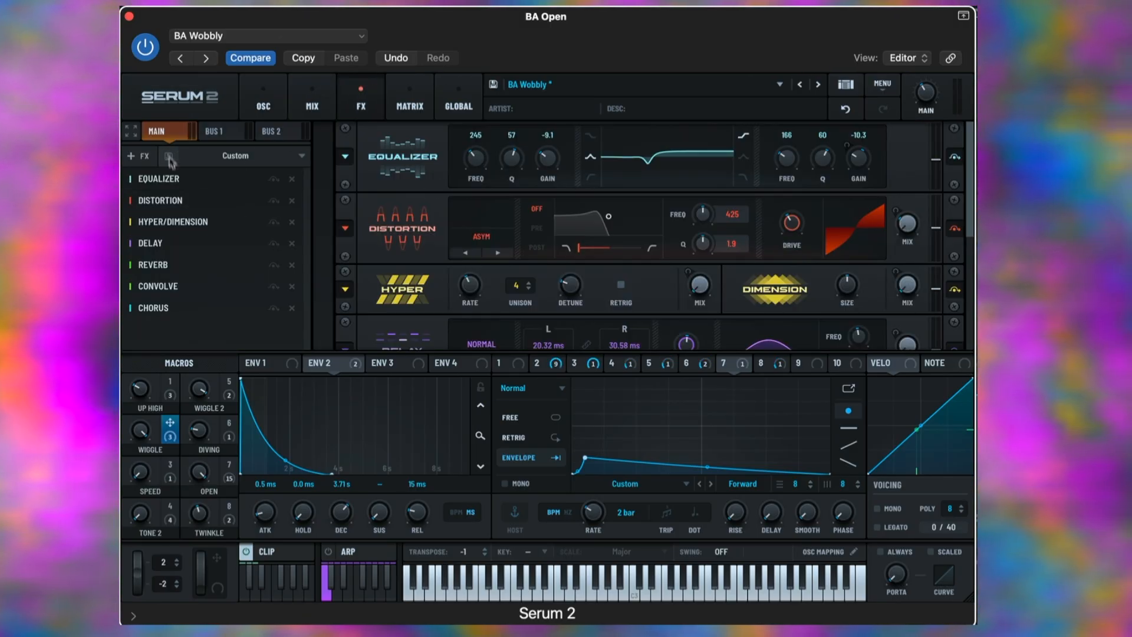
pyautogui.click(223, 135)
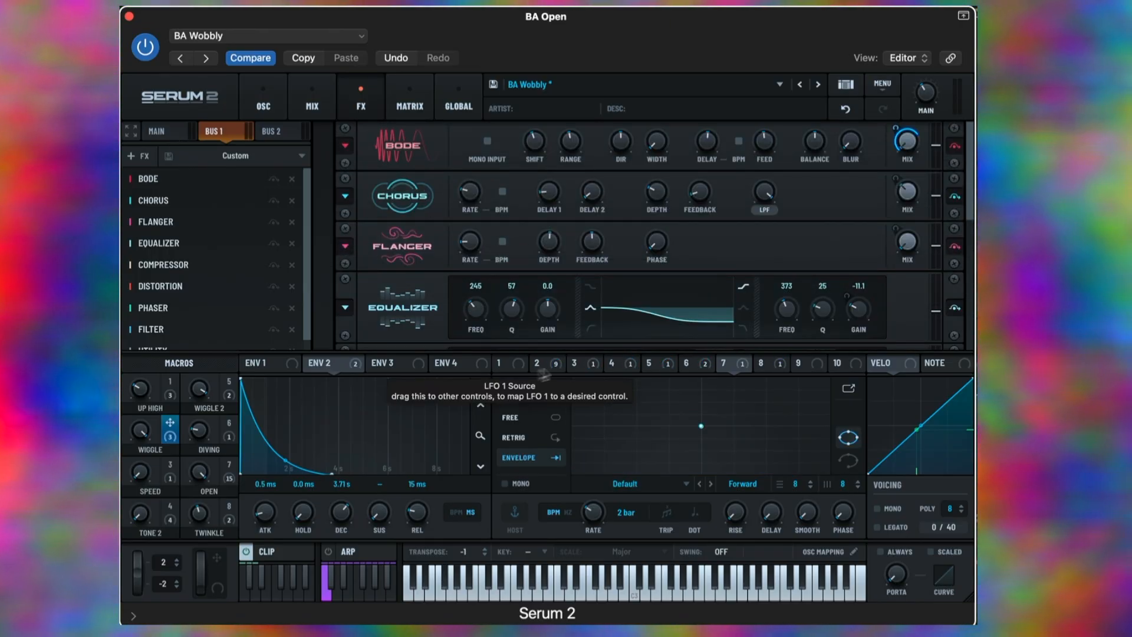
pyautogui.click(410, 101)
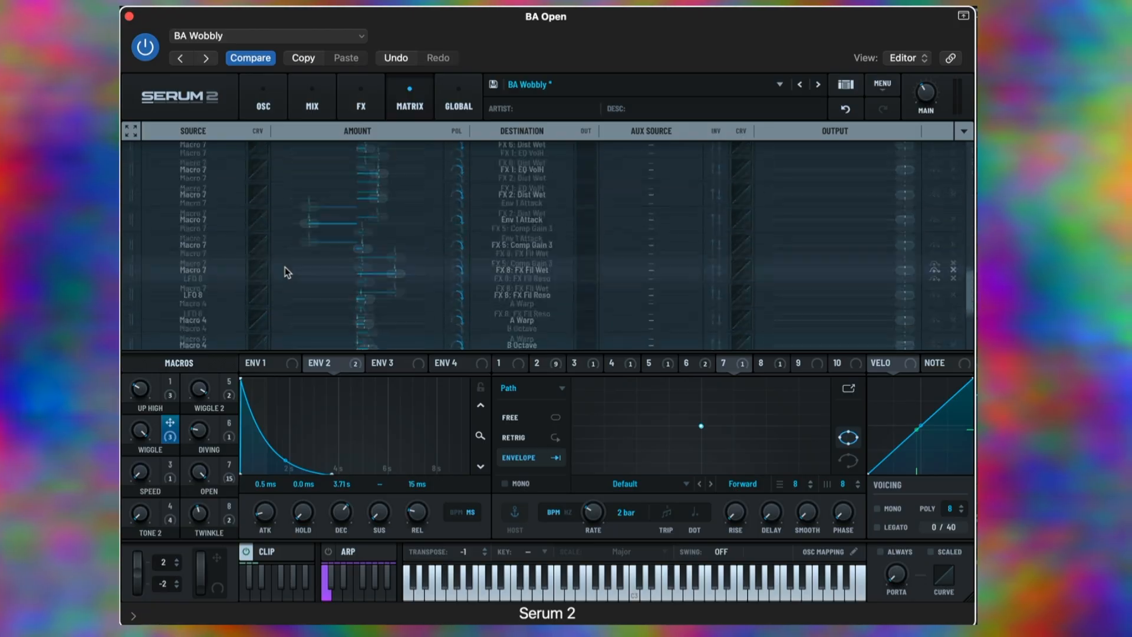
pyautogui.scroll(-15, 286, 267)
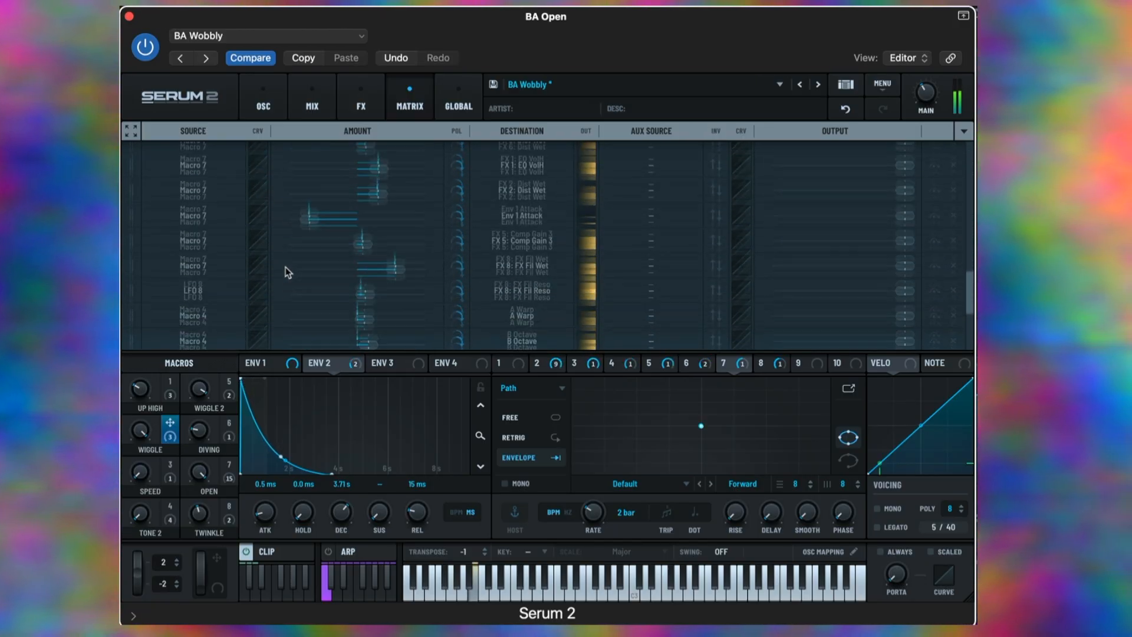
pyautogui.scroll(-4, 285, 268)
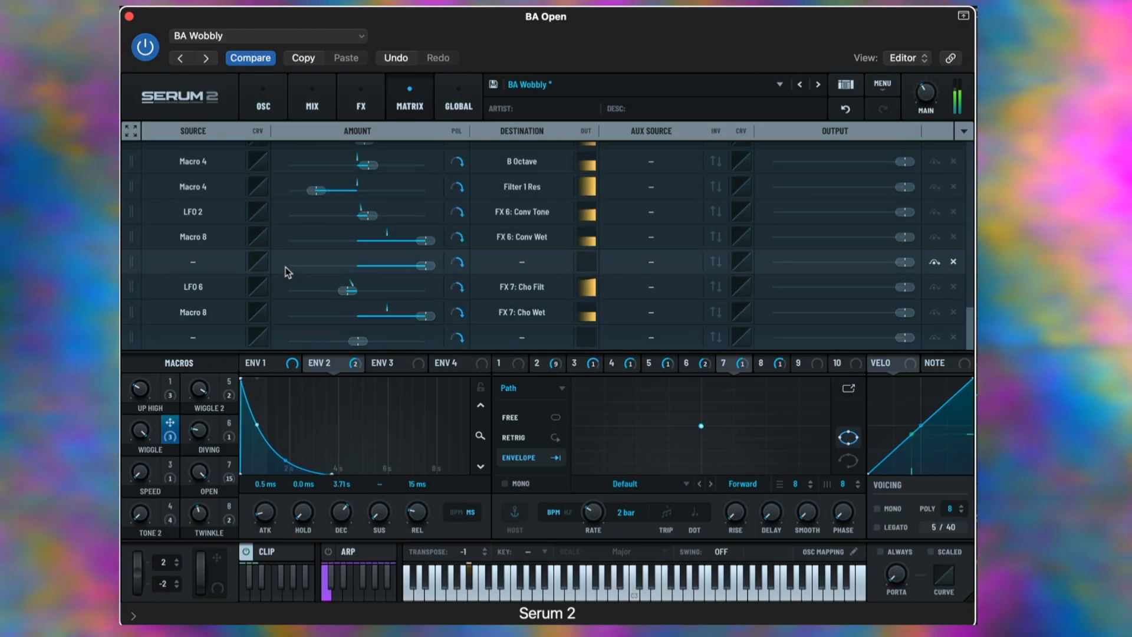
pyautogui.click(341, 107)
pyautogui.click(313, 103)
pyautogui.click(277, 104)
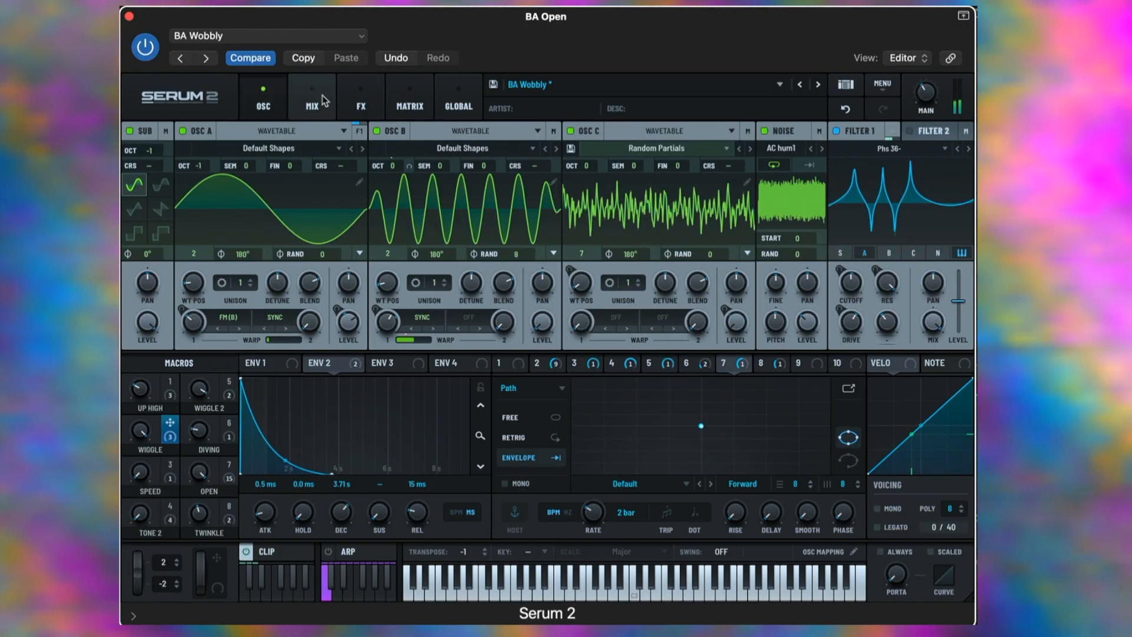
pyautogui.click(313, 104)
pyautogui.click(278, 105)
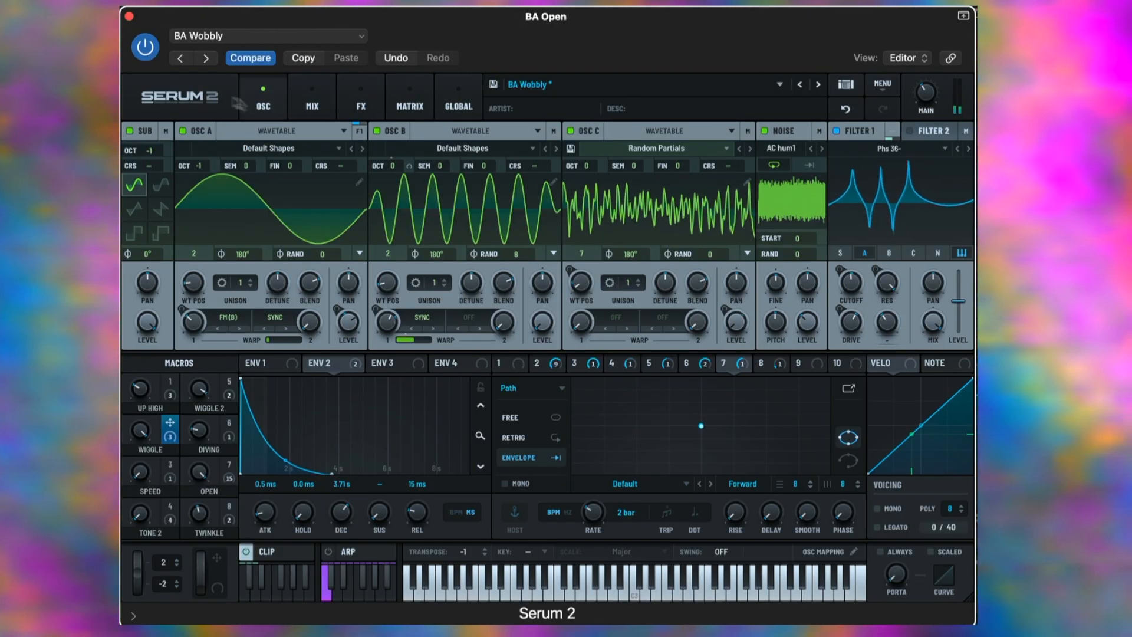